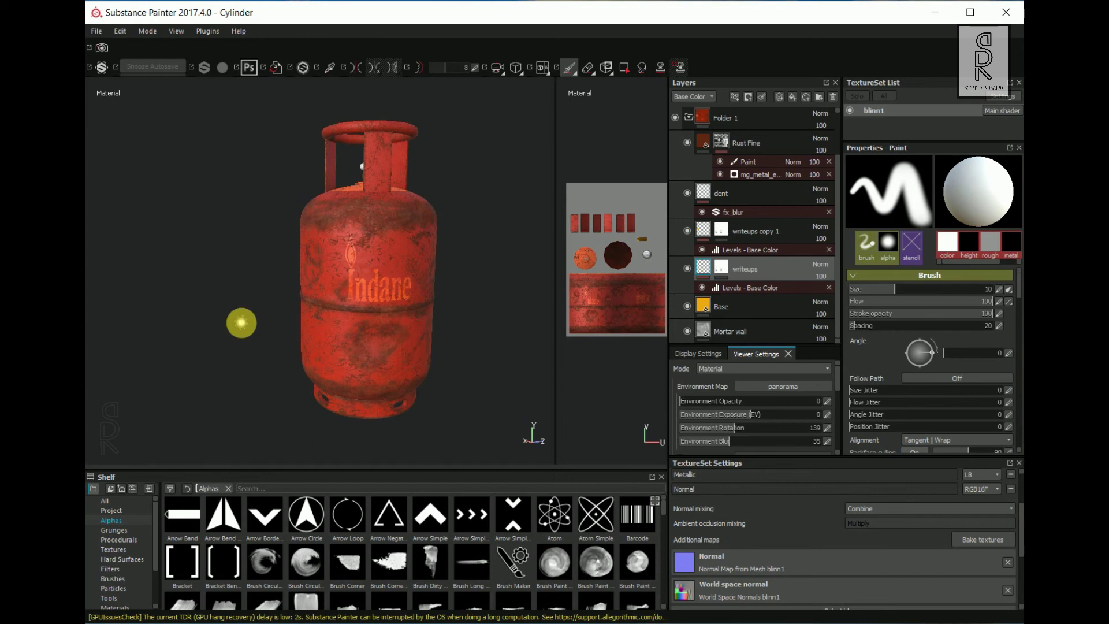
mouse_move(414, 344)
right_mouse_down("shift")
mouse_move(428, 347)
mouse_move(393, 351)
mouse_move(423, 359)
right_mouse_up("shift")
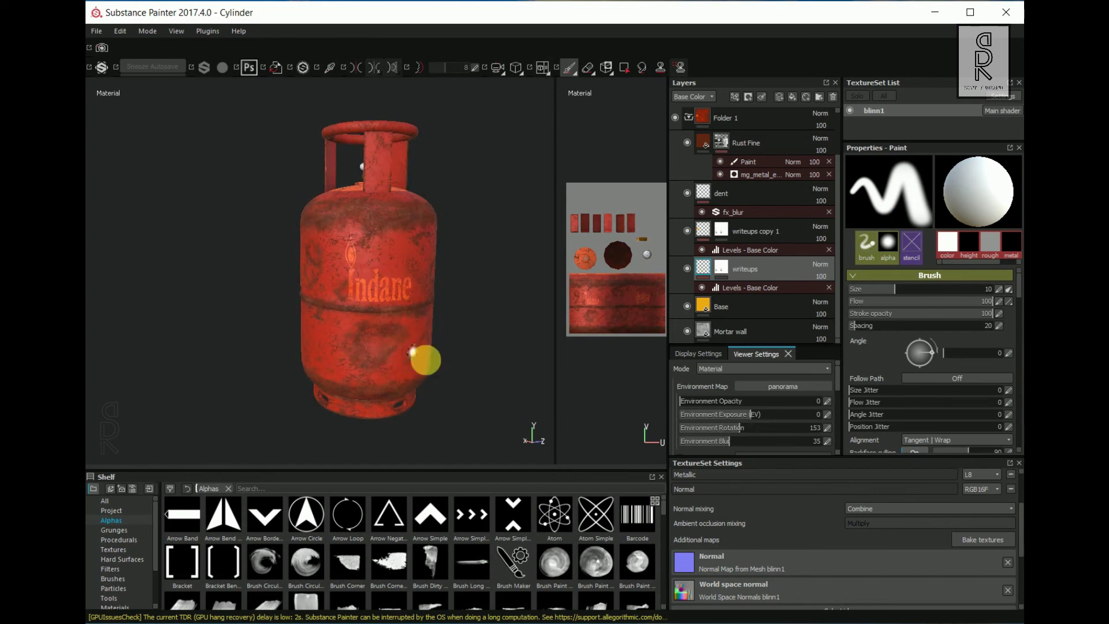
left_click_drag(484, 366, 489, 368, "alt")
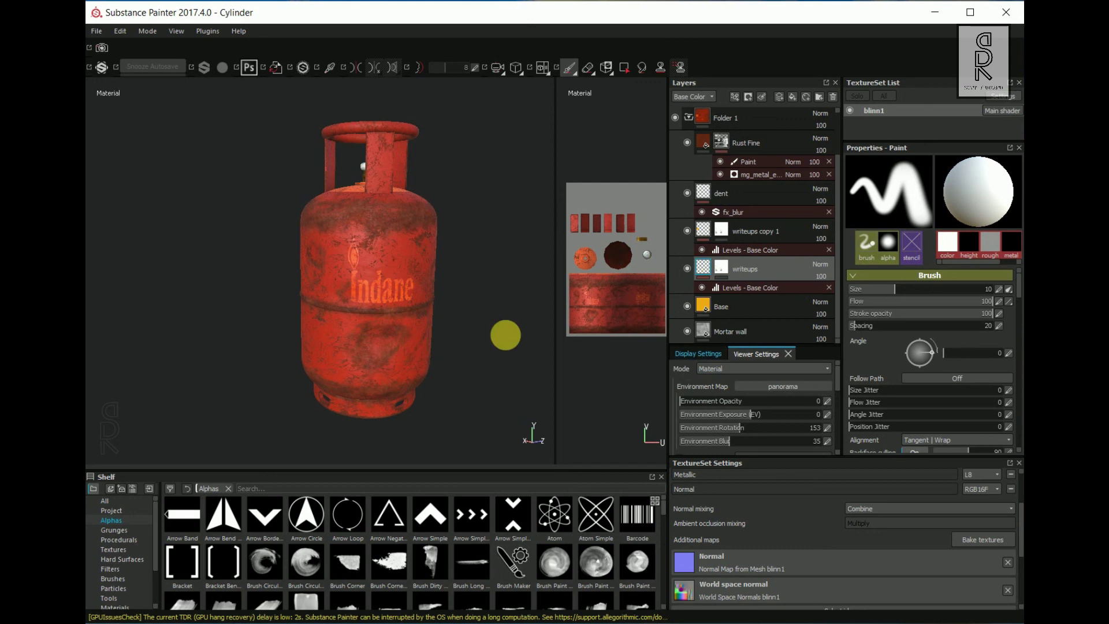
Open the texture export settings and set the output folder to sourceimages in the Gas Cylinder project
left_click(97, 31)
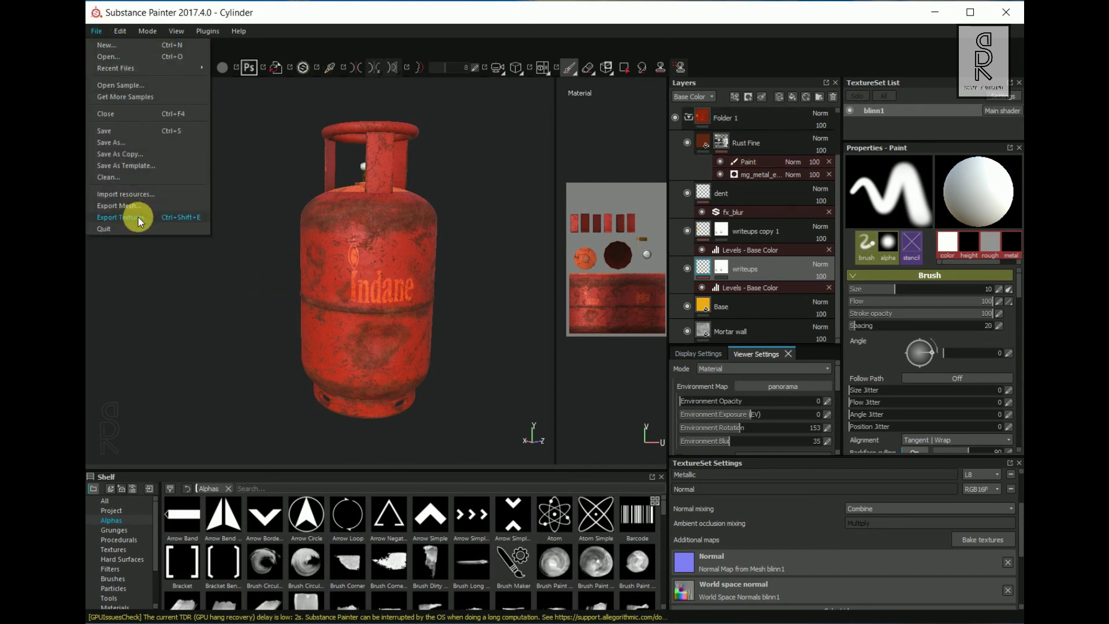
left_click(179, 219)
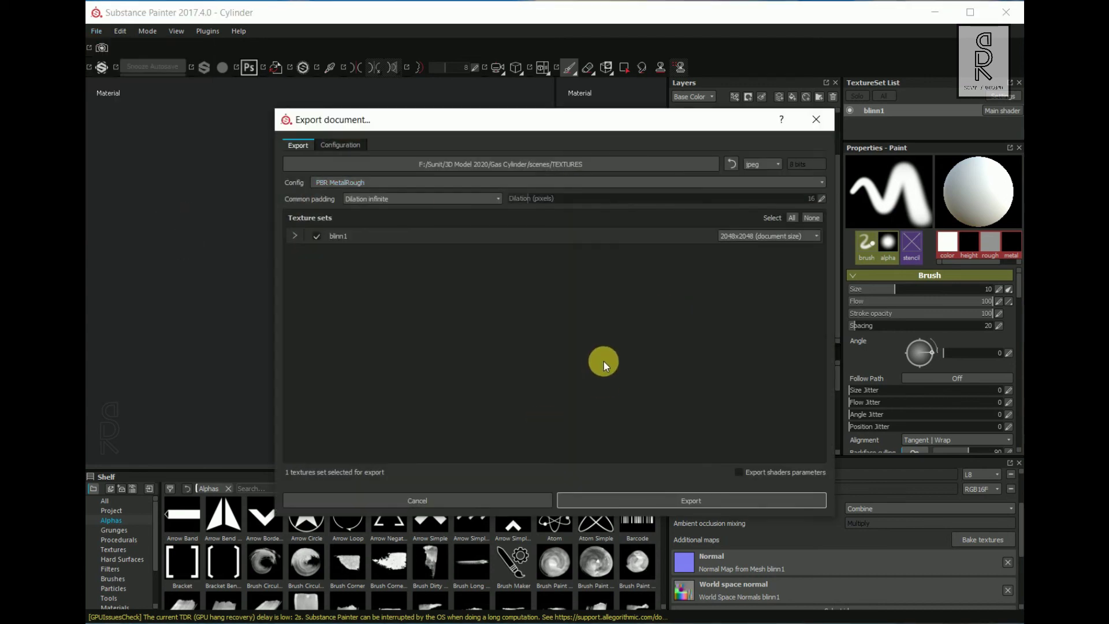
left_click(611, 160)
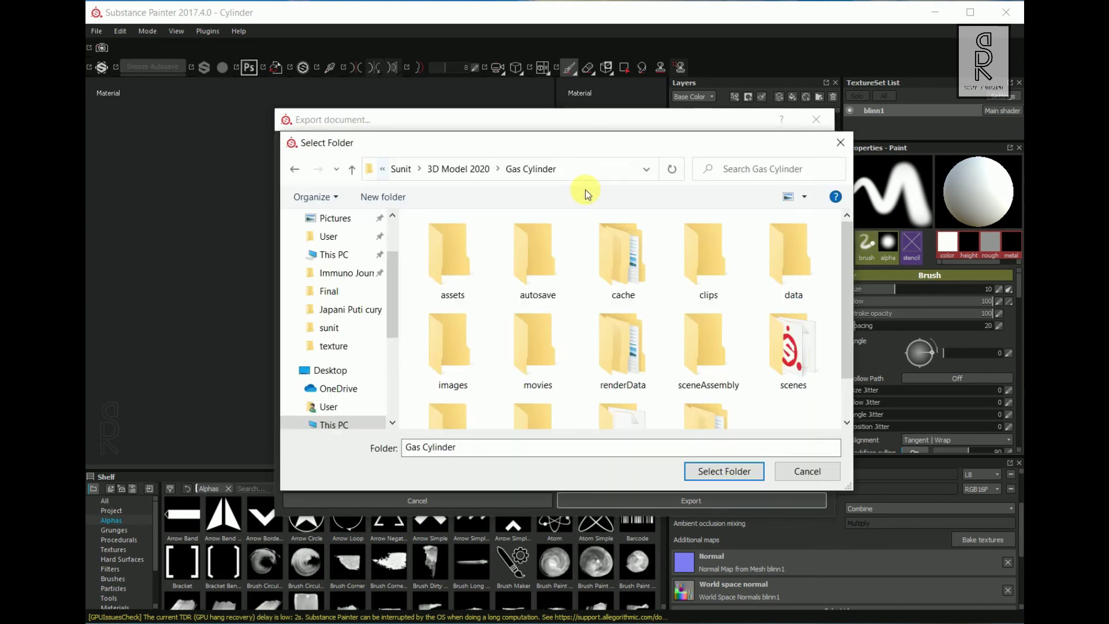
scroll(583, 373, "down", 1)
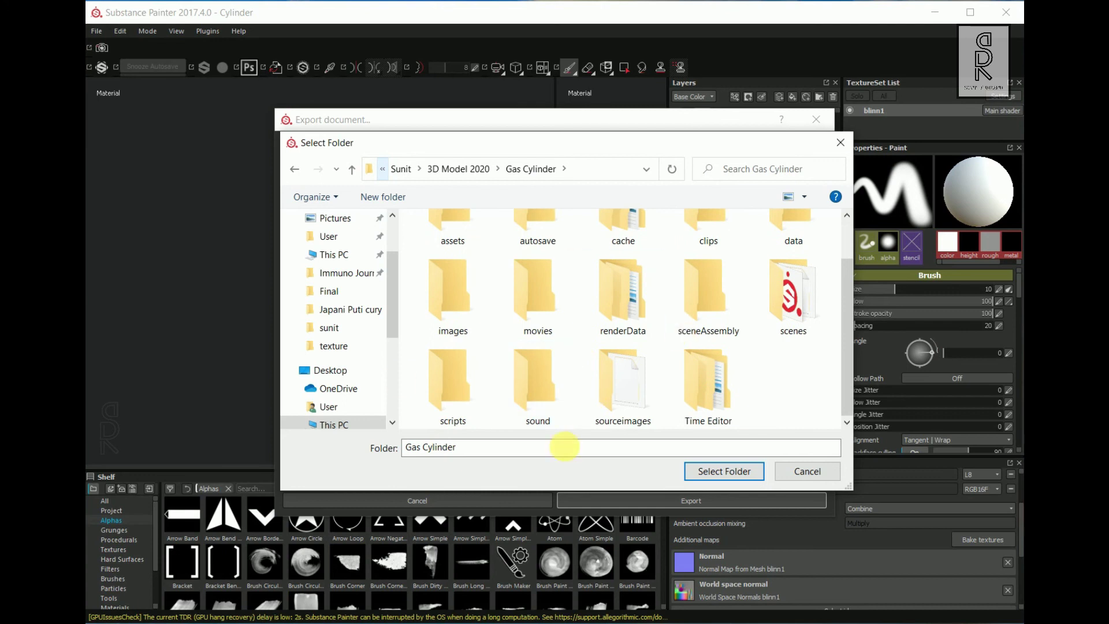
left_click_drag(843, 325, 842, 356)
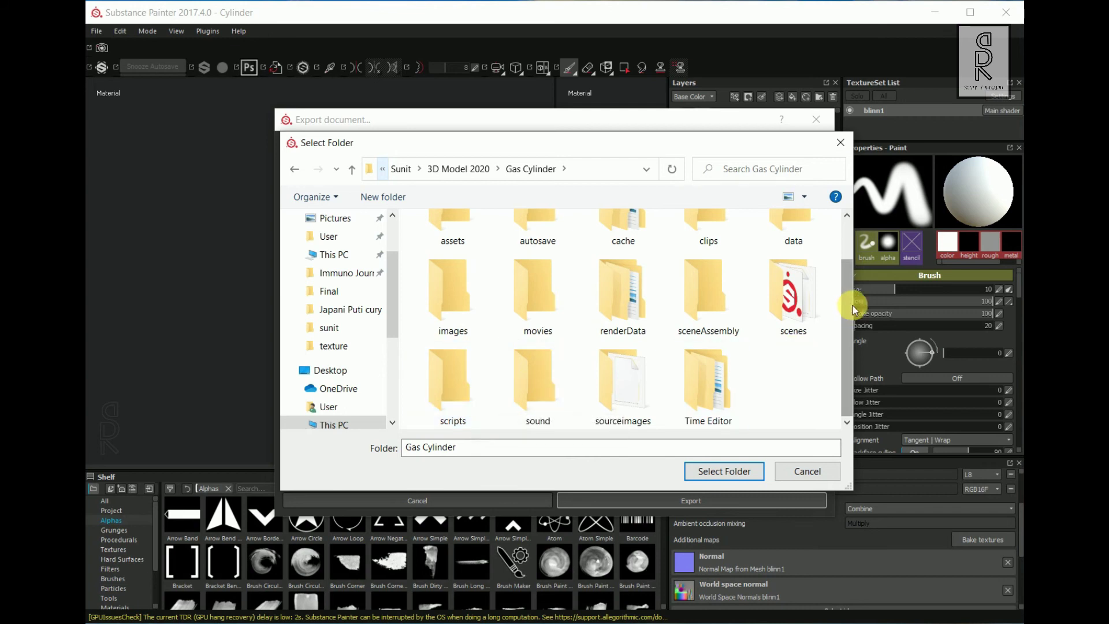
mouse_move(852, 306)
left_mouse_down()
mouse_move(851, 280)
mouse_move(851, 321)
left_mouse_up()
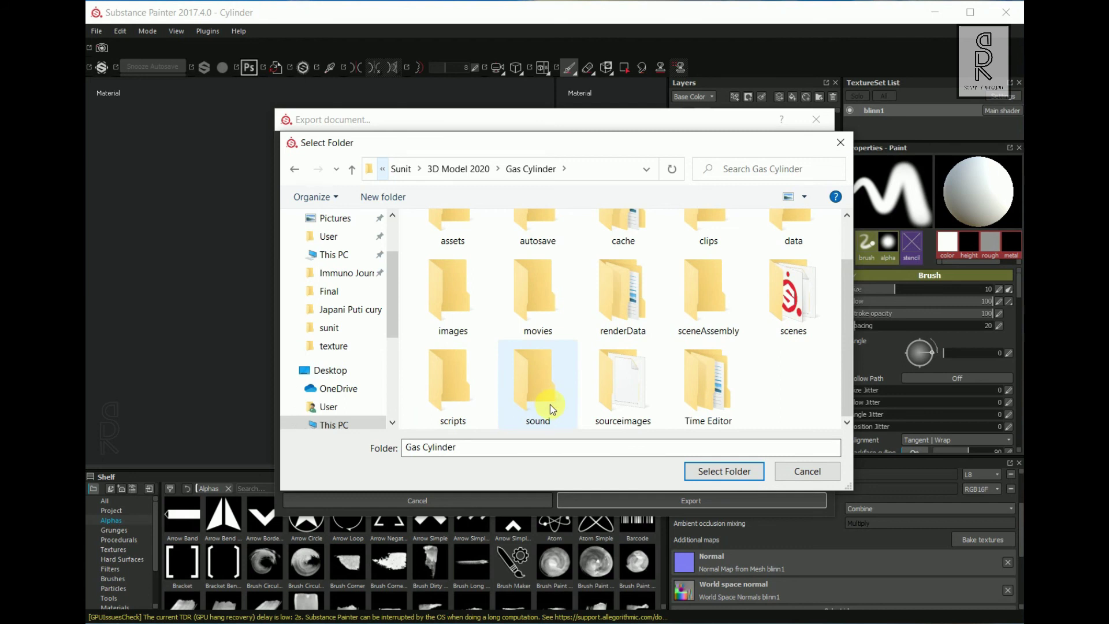
left_click(627, 381)
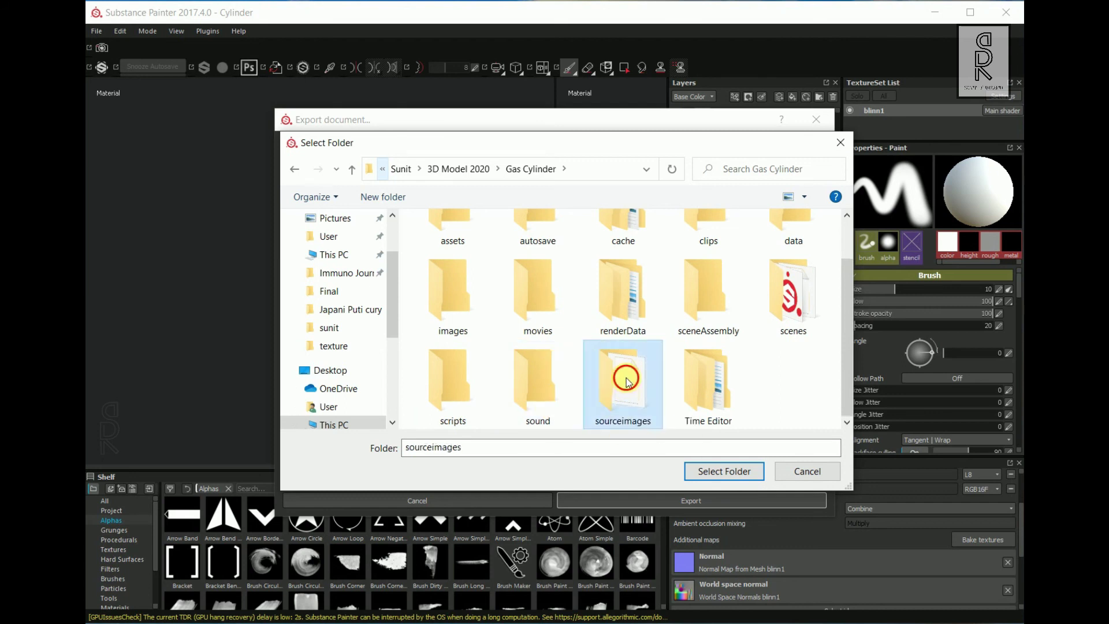
double_click(627, 382)
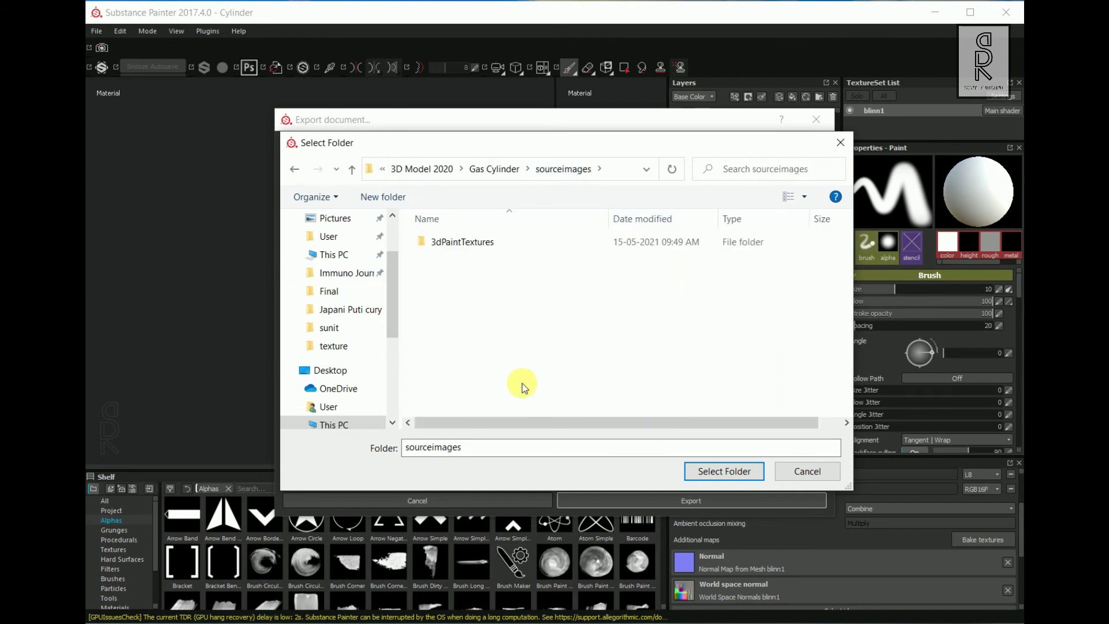
left_click(745, 472)
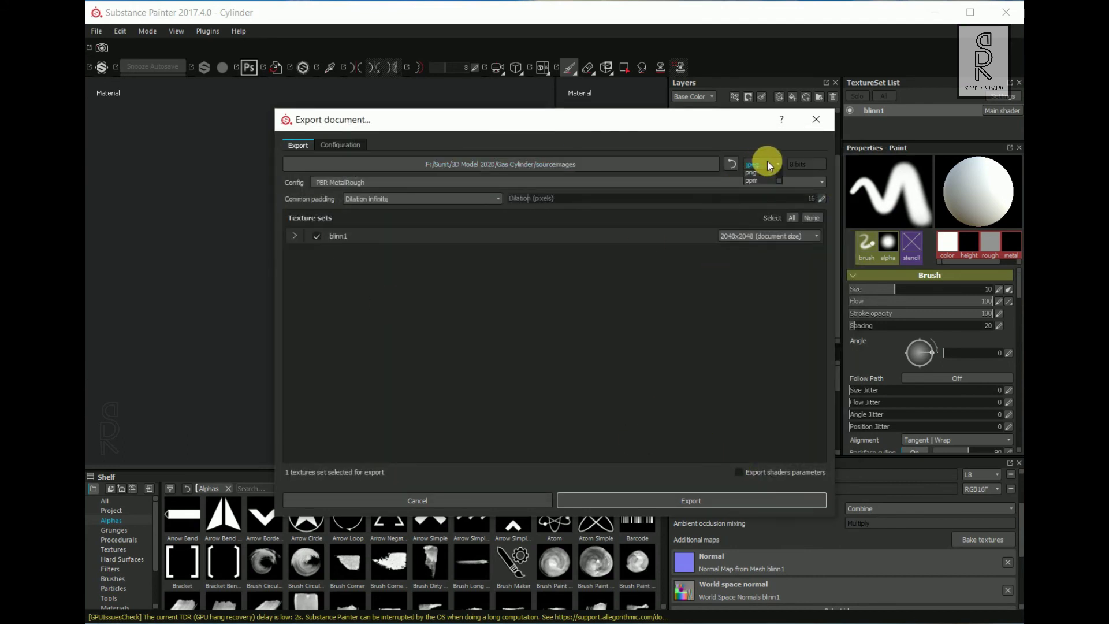
Export the blinn1 texture set as jpeg files at 2048x2048 (document size)
left_click(767, 164)
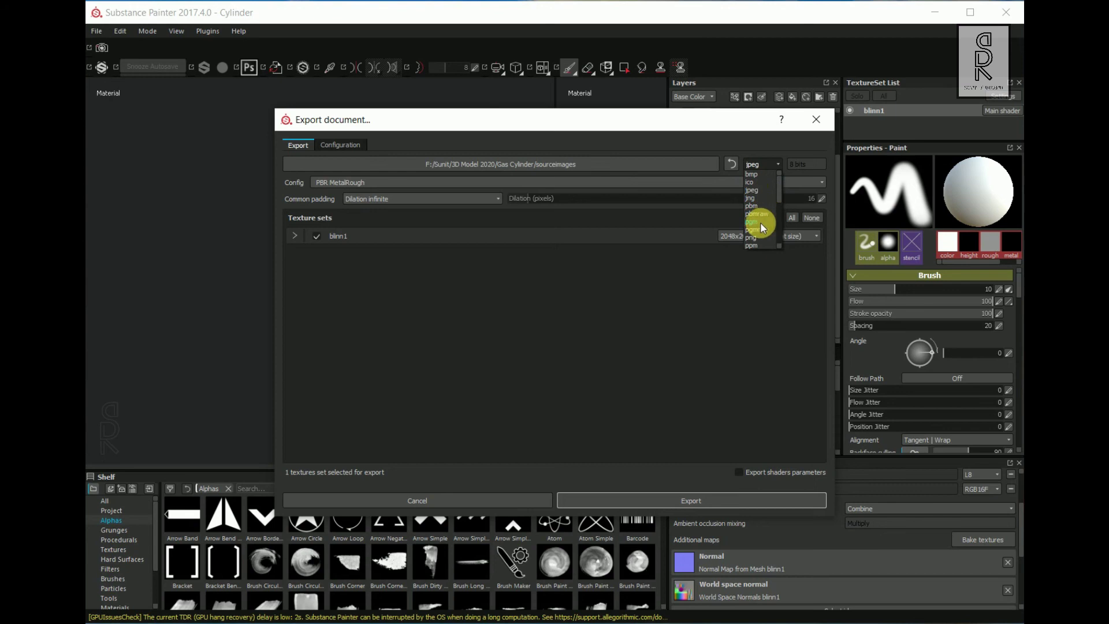
left_click(767, 191)
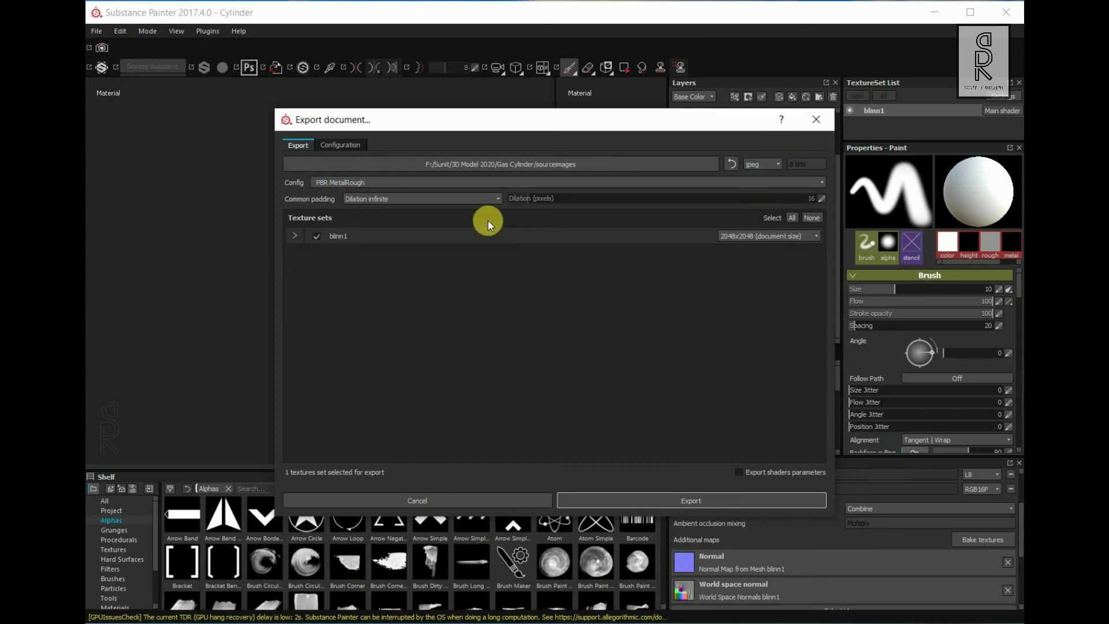
left_click(760, 237)
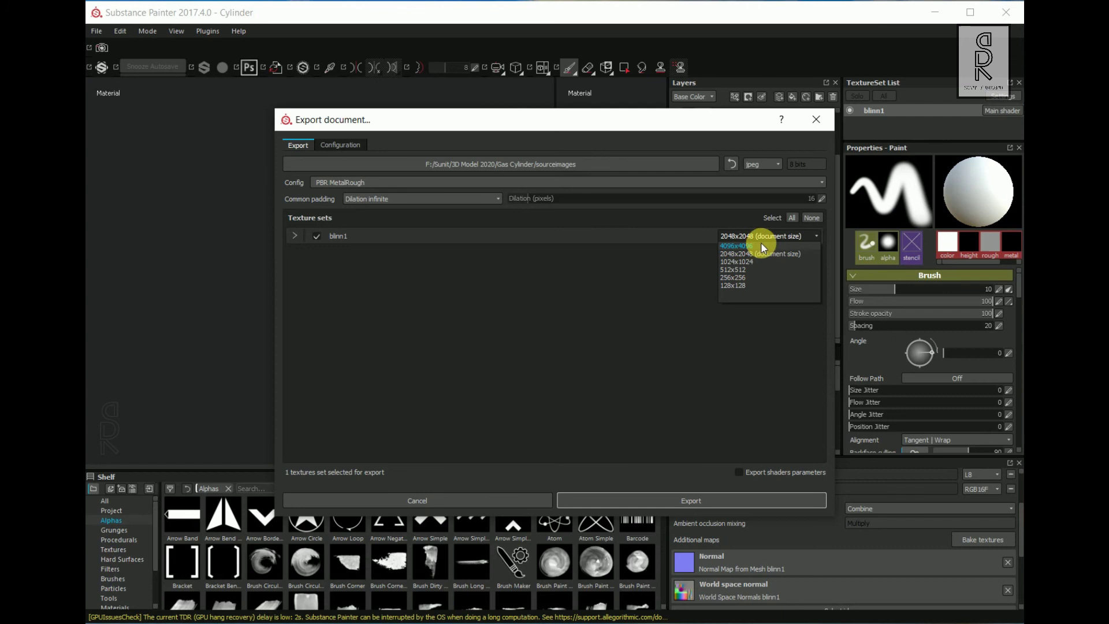
left_click(758, 254)
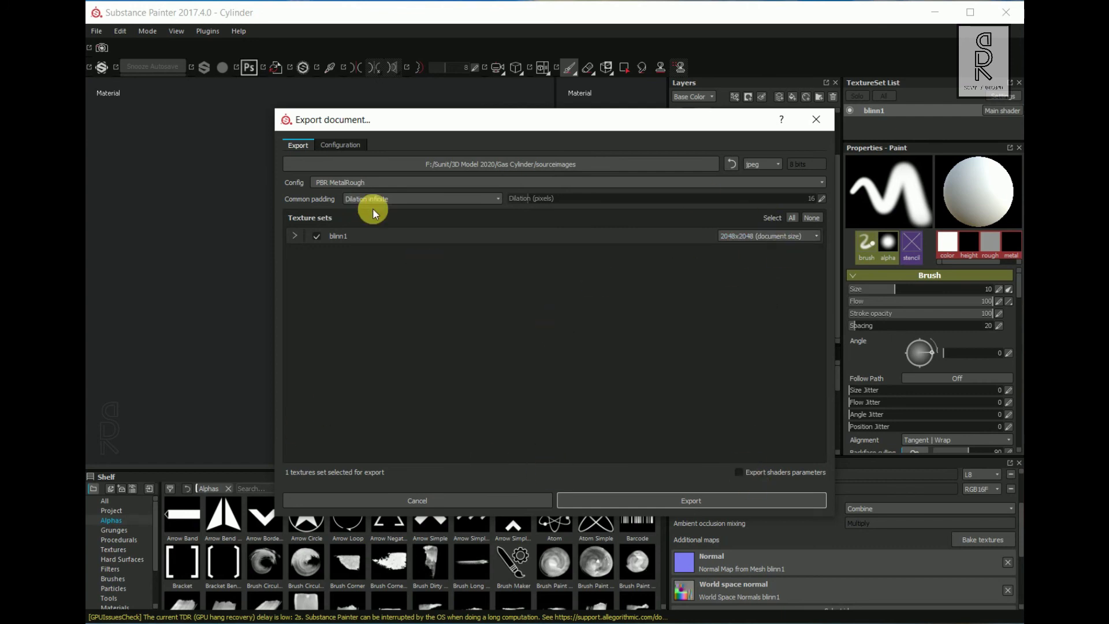
left_click(710, 501)
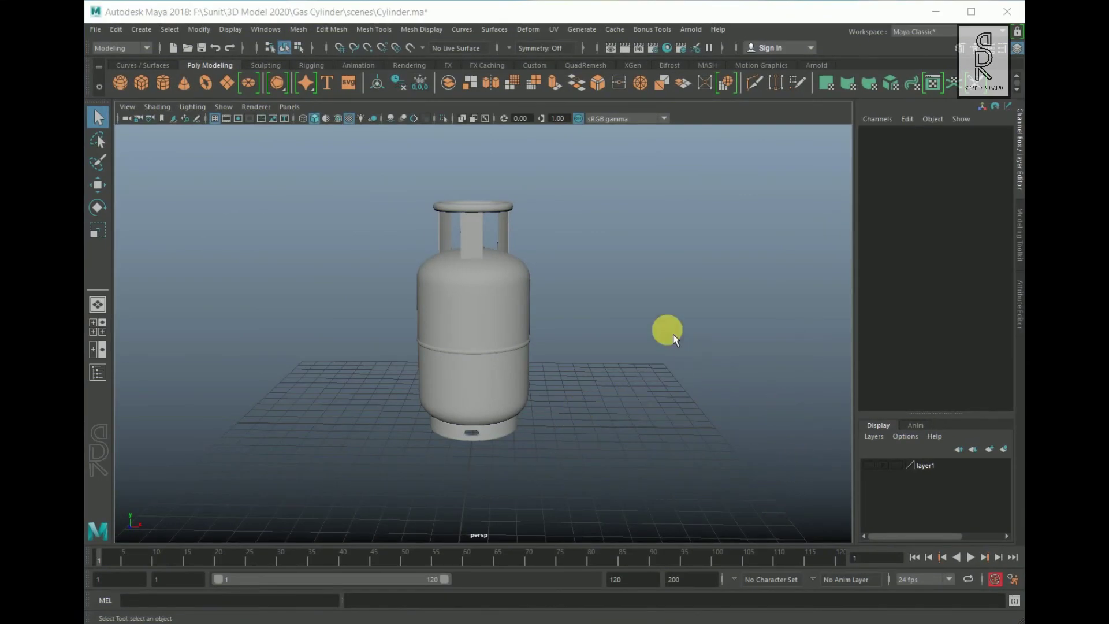
Switch to Maya, select all the gas cylinder meshes and assign them a new Arnold Ai Standard Surface material
left_click_drag(713, 396, 586, 358, "alt")
scroll(640, 391, "down", 5)
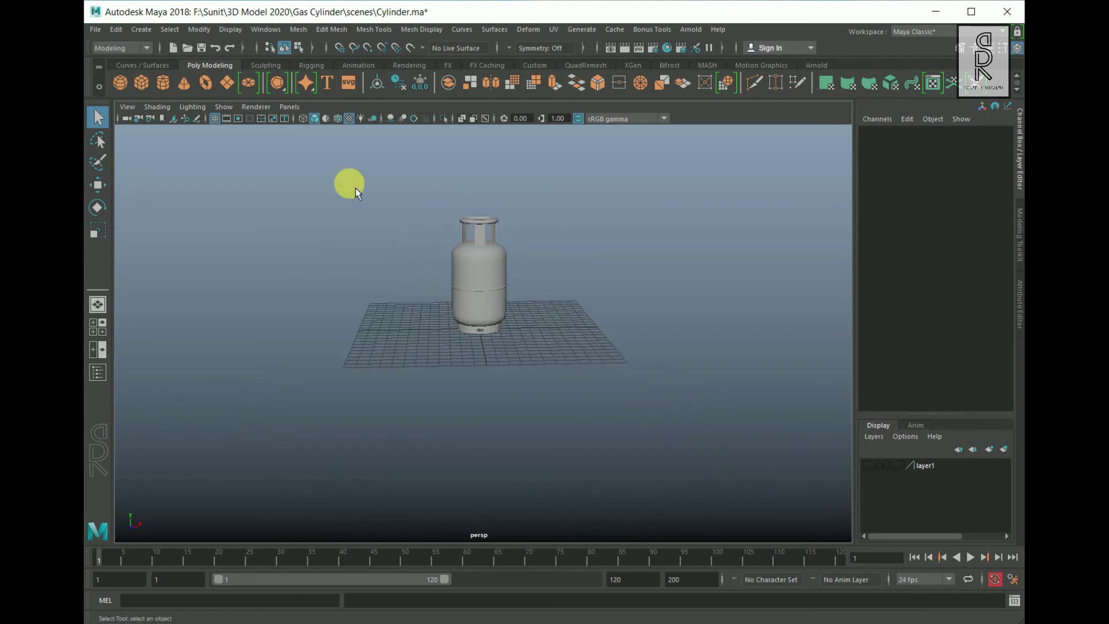
left_click_drag(356, 188, 717, 431)
middle_click_drag(666, 390, 701, 379, "alt")
right_click_drag(516, 249, 543, 561)
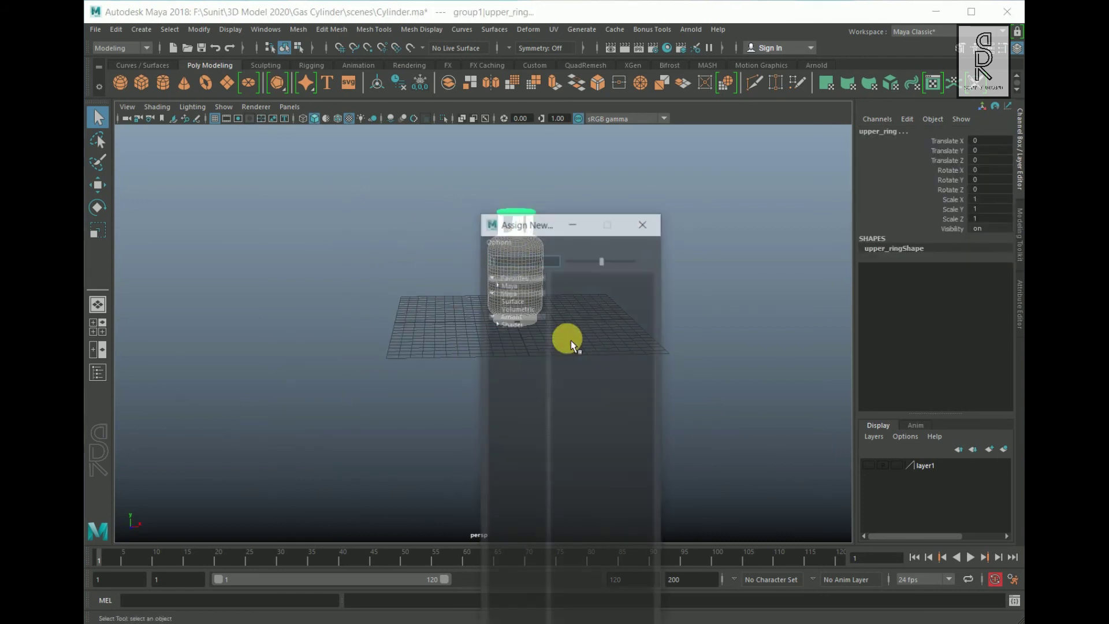
left_click_drag(539, 201, 555, 106)
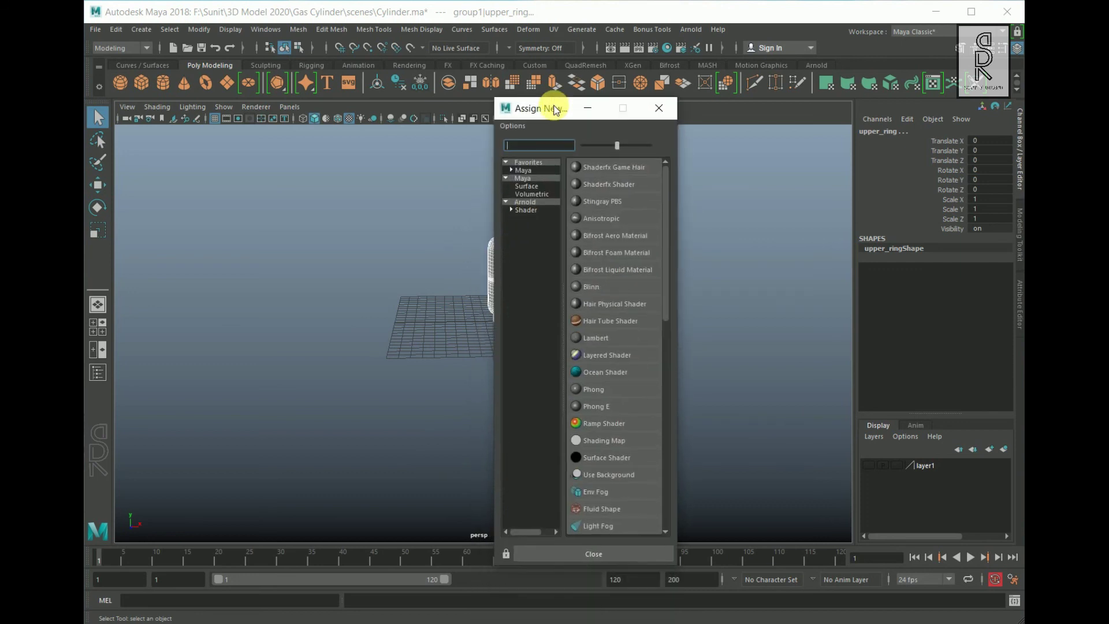
left_click(526, 210)
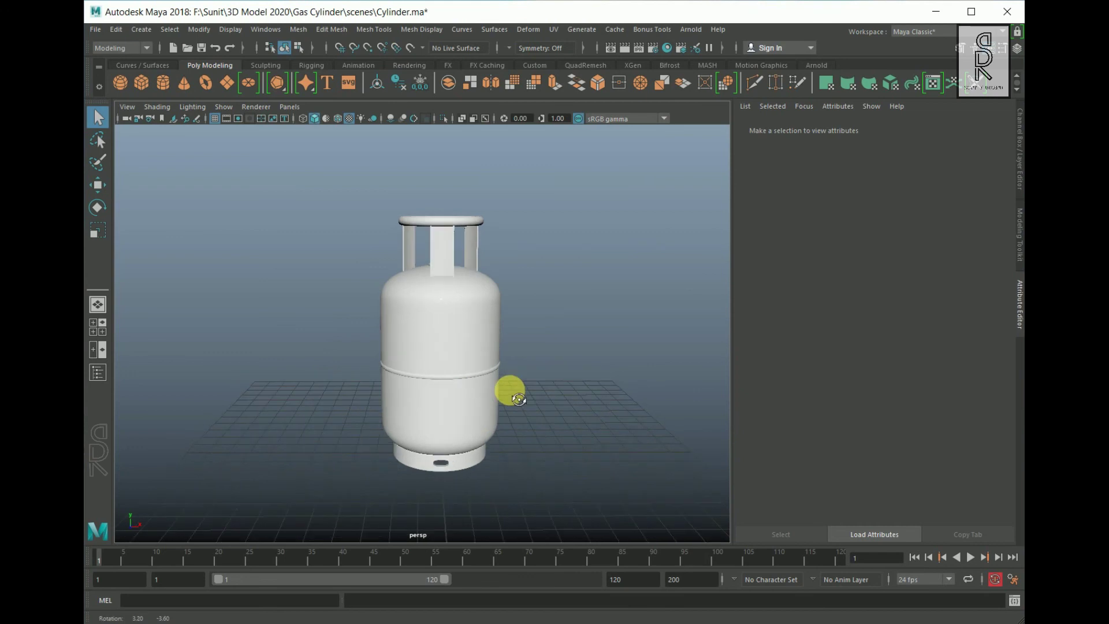
Set the cylinder material's base weight to 1 and connect a File texture to its base color
left_click(470, 366)
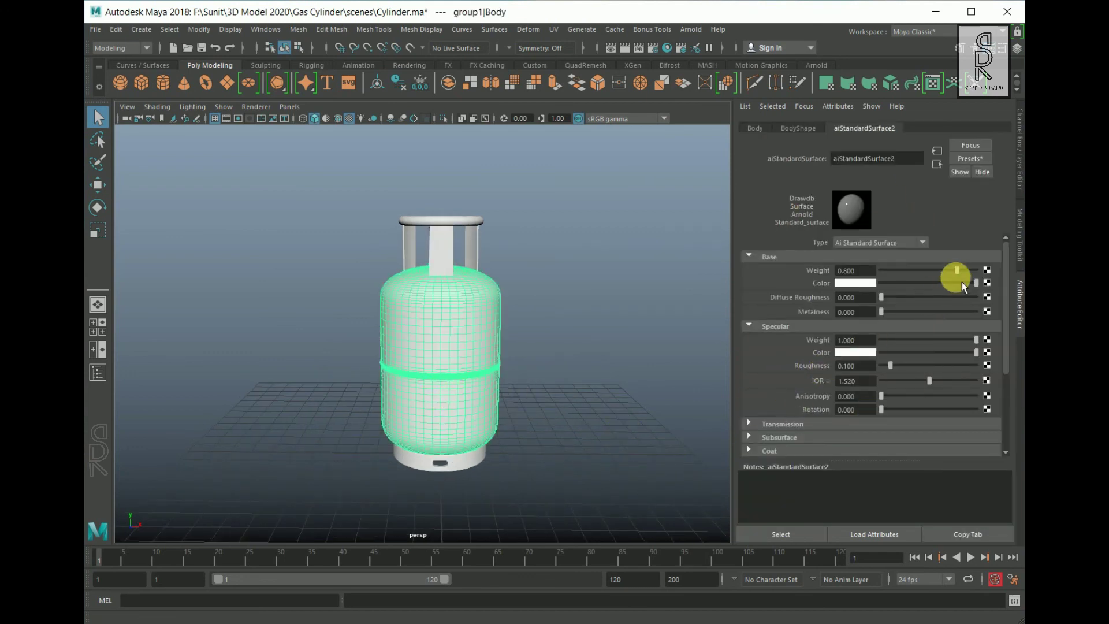
left_click_drag(964, 276, 995, 281)
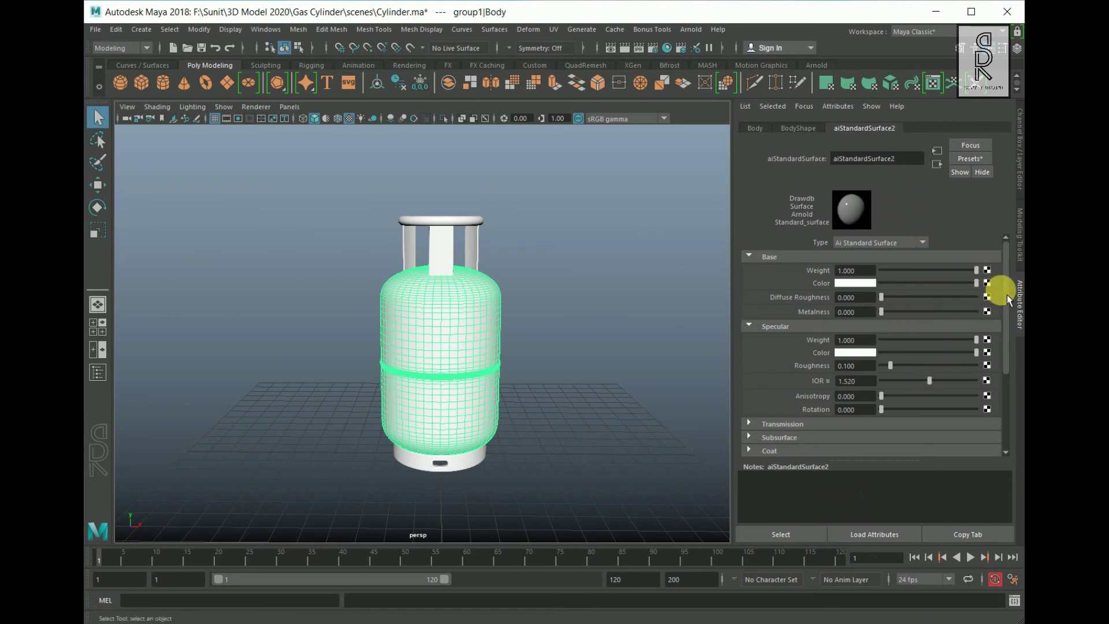
left_click(987, 283)
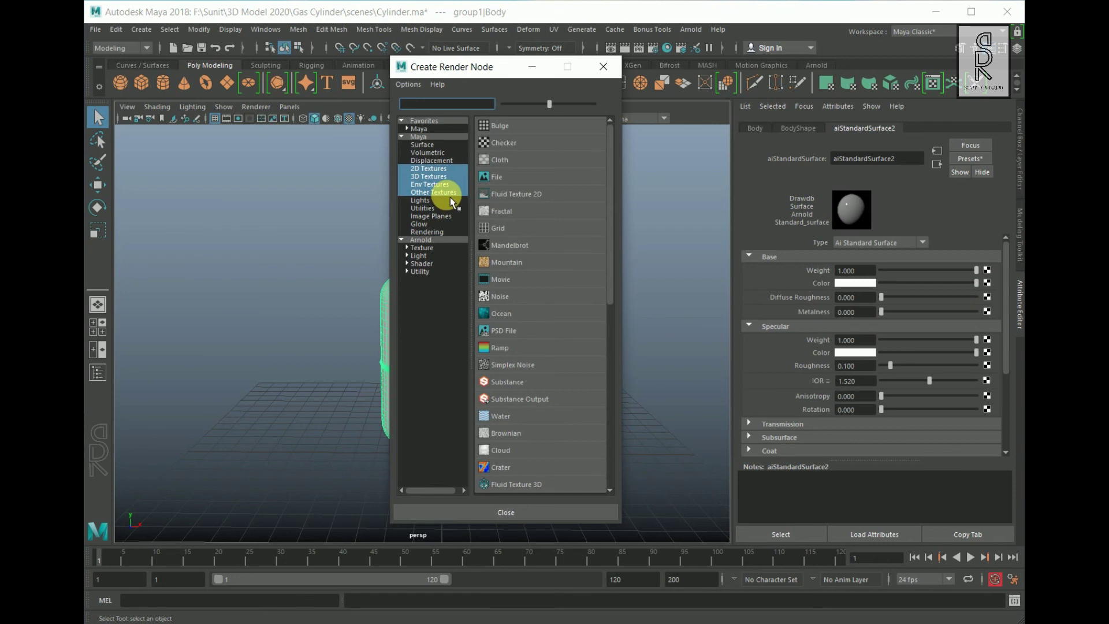
left_click(497, 175)
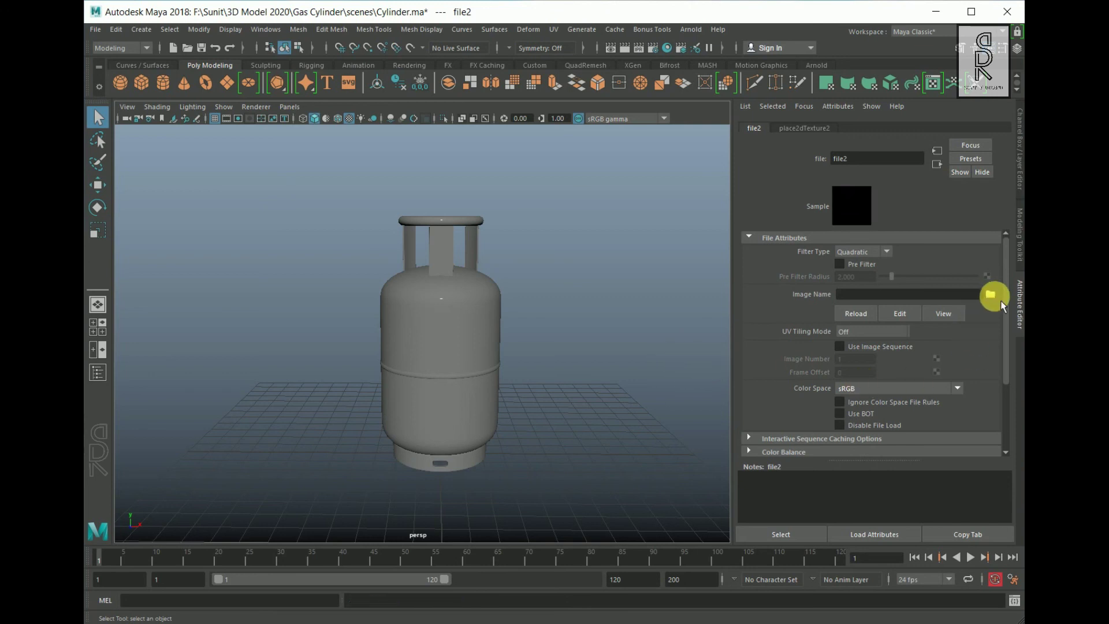
Load cyinder_FBX_blinn1_BaseColor.jpg from the Gas Cylinder project's sourceimages folder as the file texture's image
left_click(992, 295)
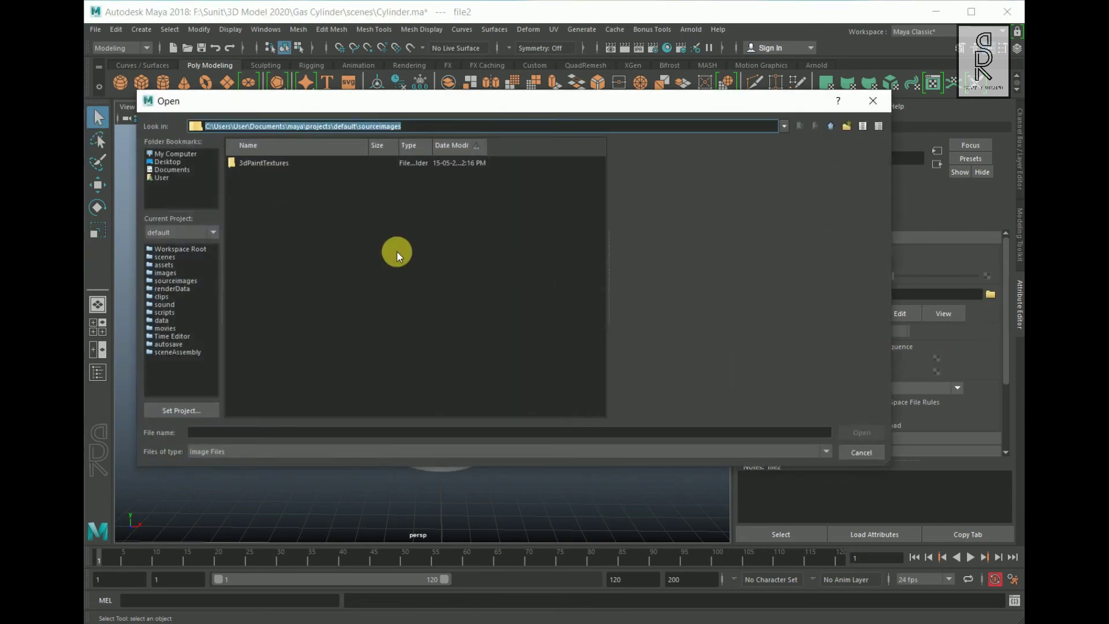
type("F:\\Sunit\\3D Model 2020\\Gas Cylinder")
key("Return")
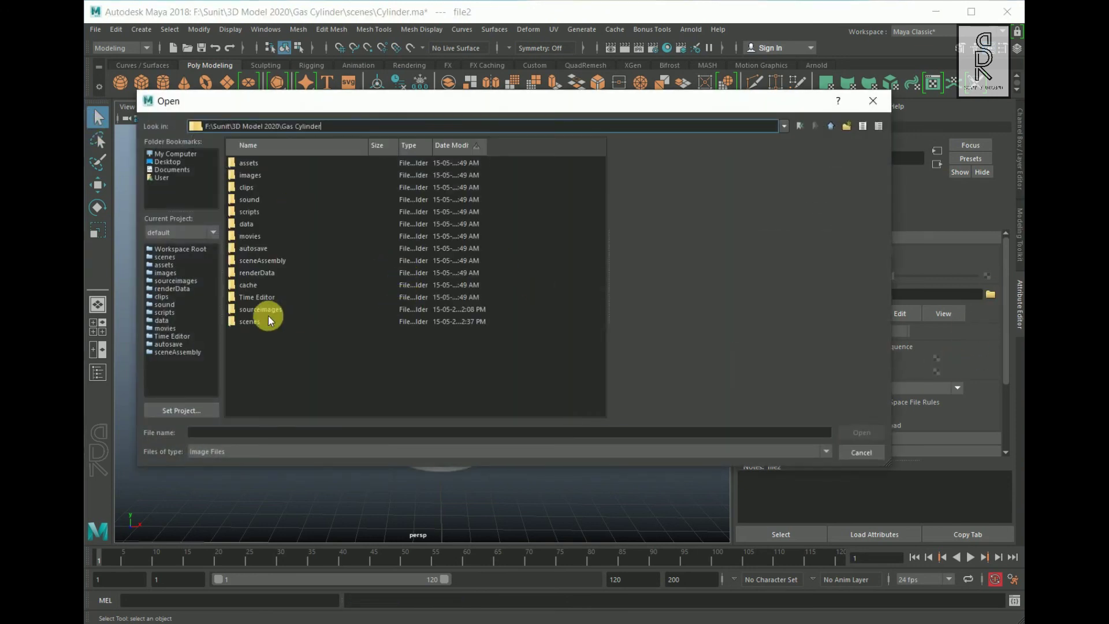
double_click(261, 309)
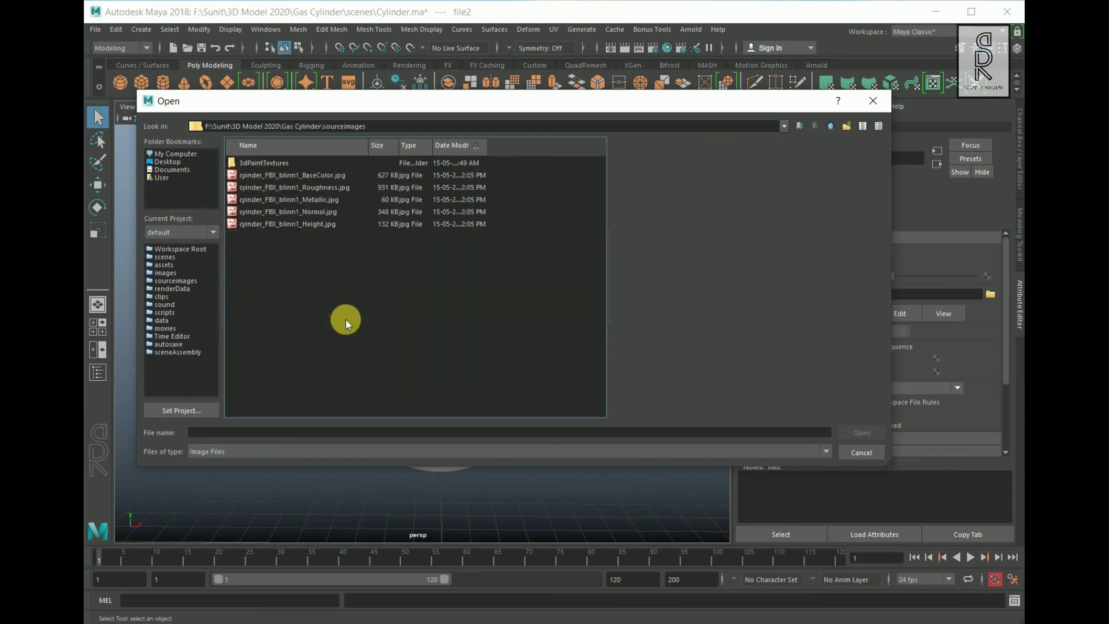
left_click(316, 177)
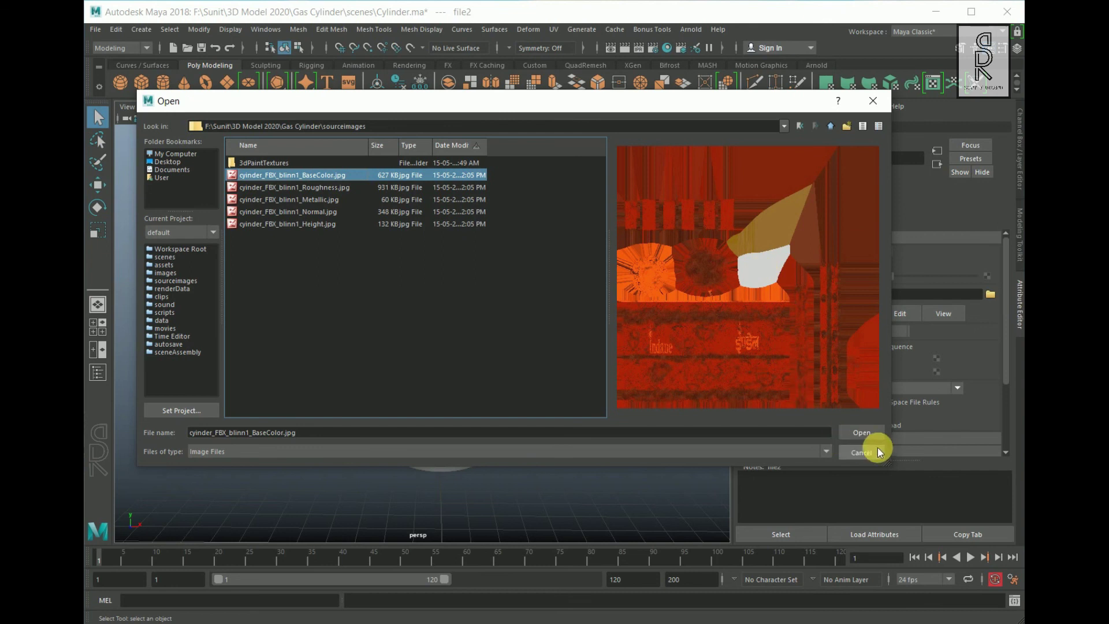
left_click(861, 433)
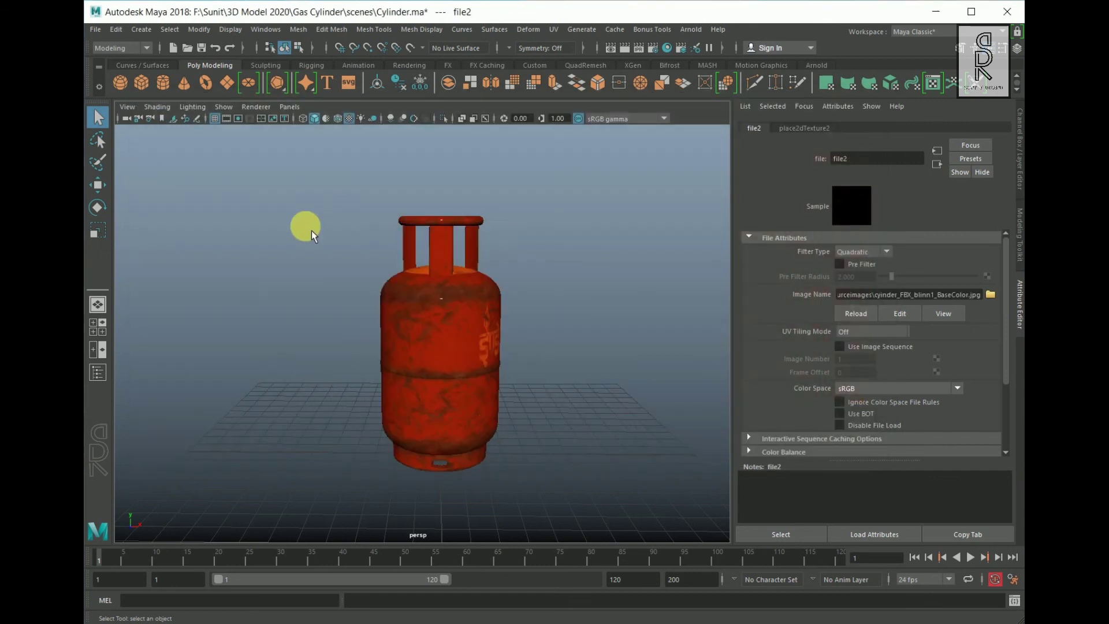
Inspect the cylinder from another side, comparing plain shaded display with textured display
left_click_drag(416, 419, 500, 388, "alt")
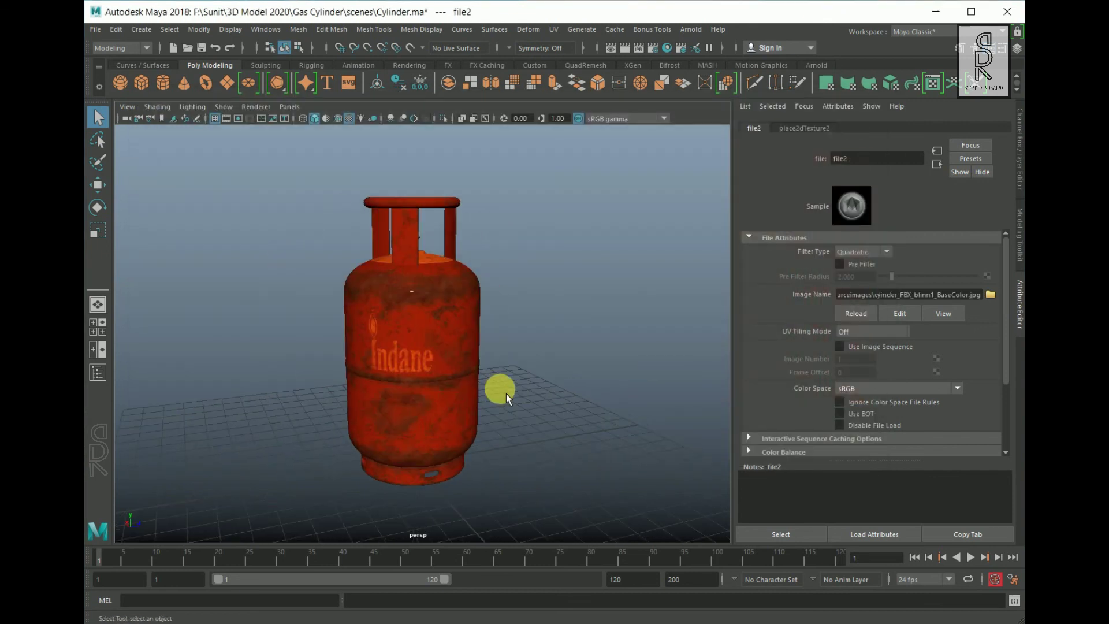
left_click(356, 125)
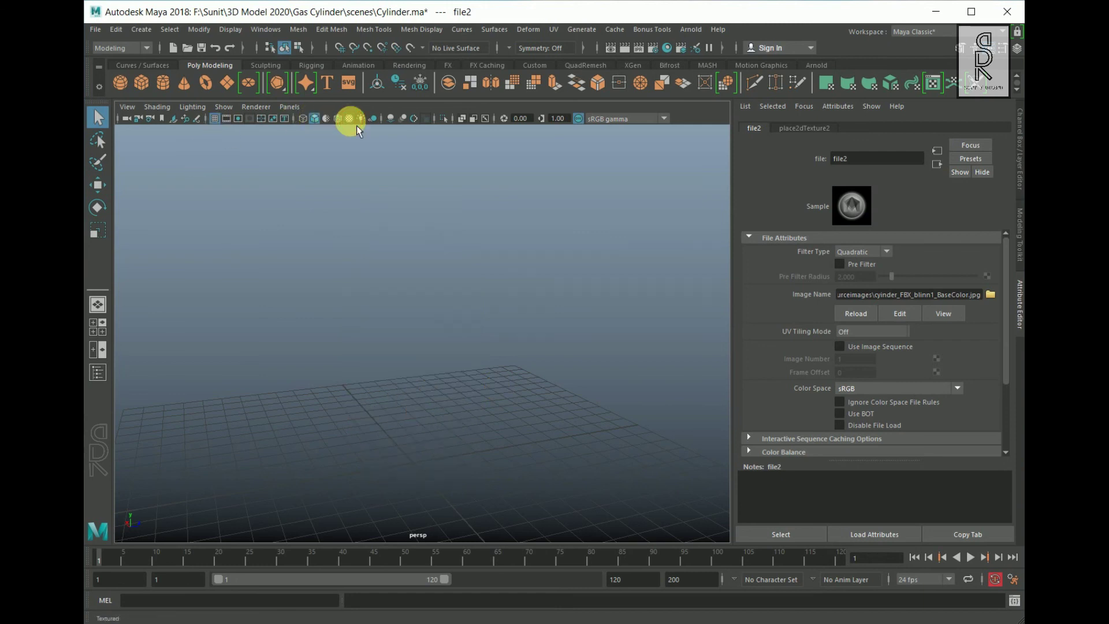
left_click(349, 119)
key("5")
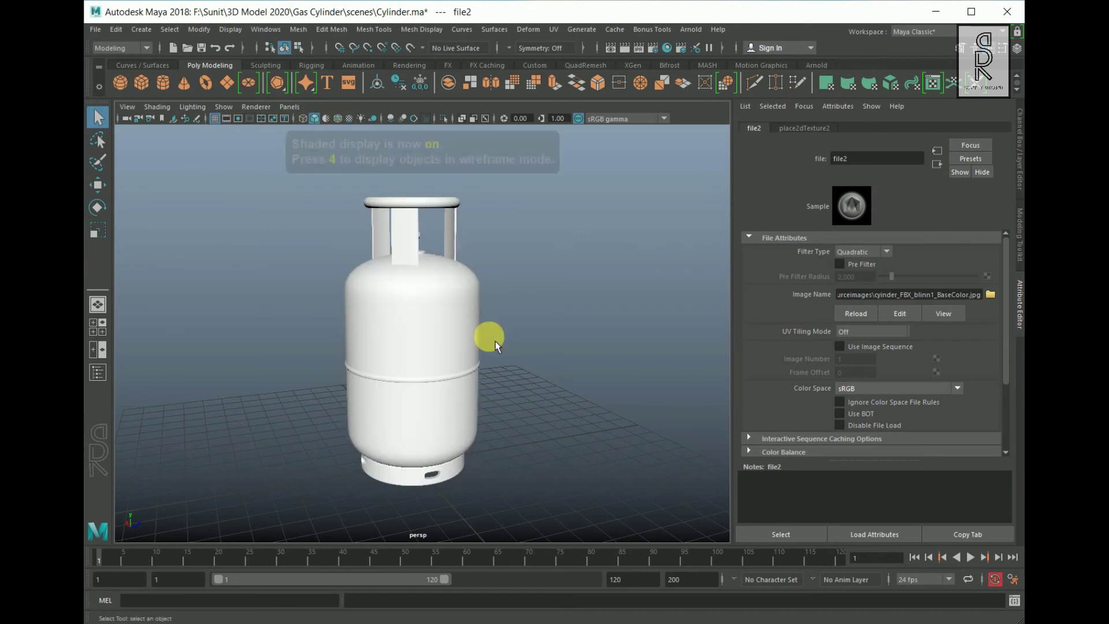
key("6")
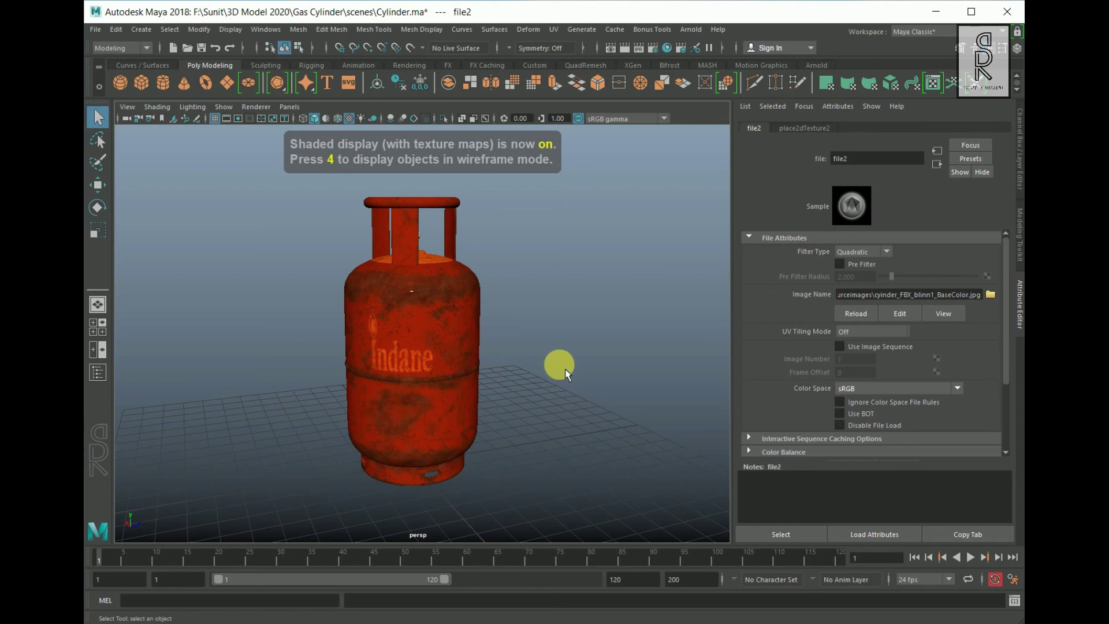
Connect a File texture to the cylinder material's metalness and load cyinder_FBX_blinn1_Metallic.jpg as its image
left_click(939, 166)
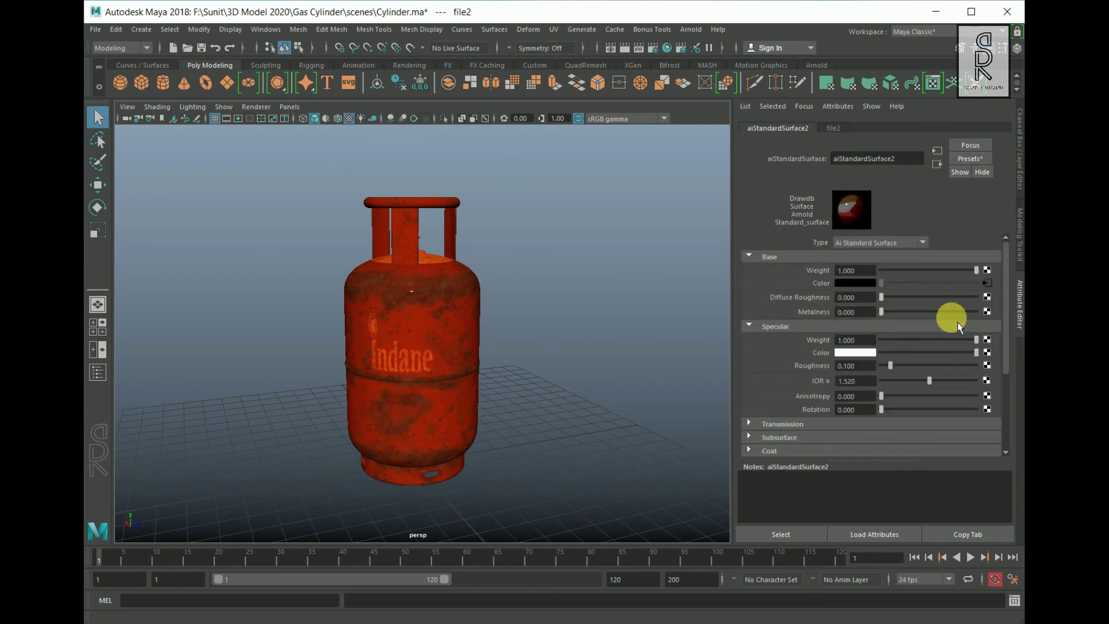
left_click(987, 311)
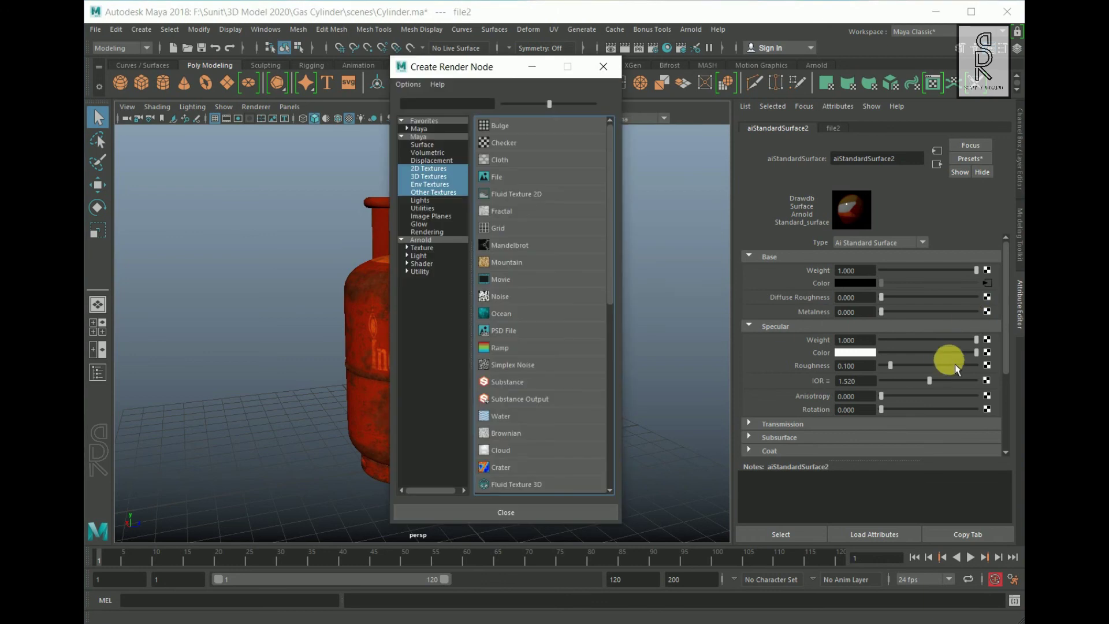
left_click(507, 177)
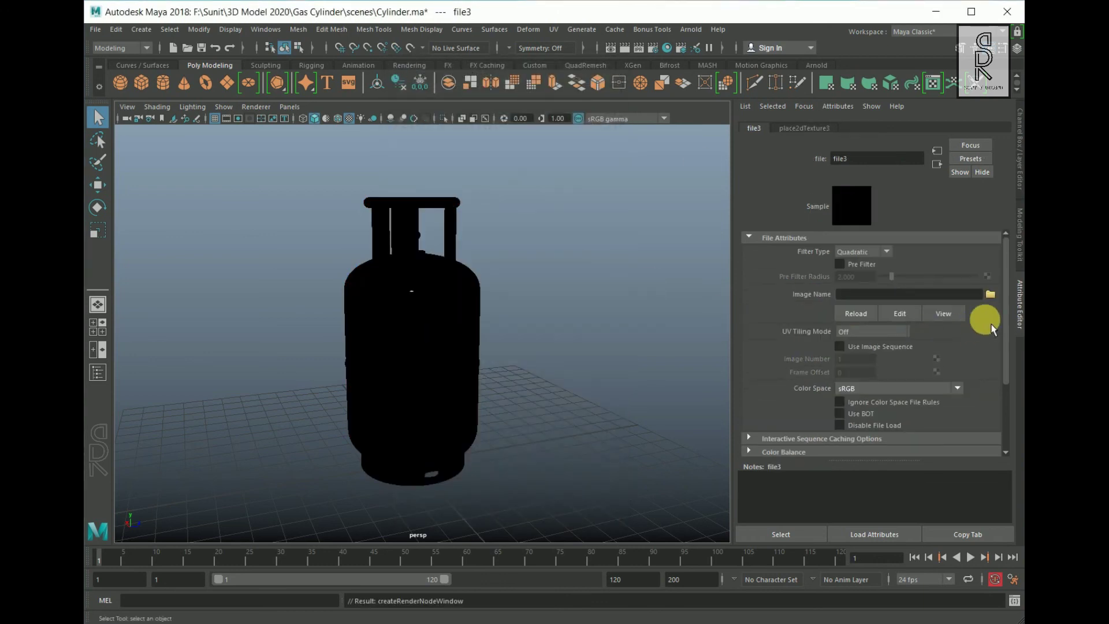
left_click(990, 294)
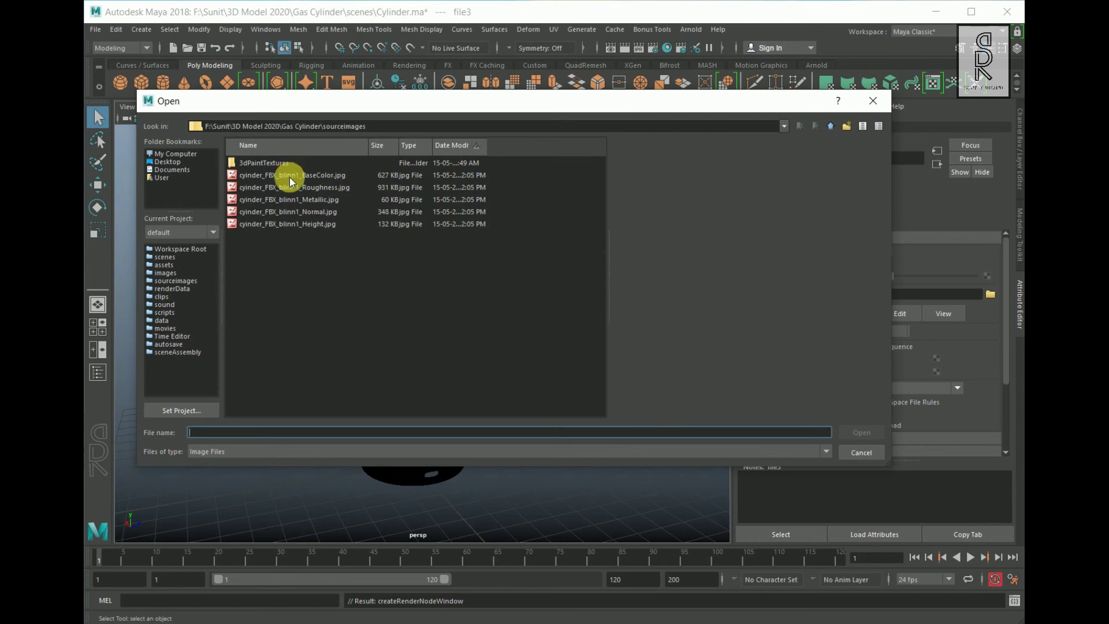
left_click(328, 200)
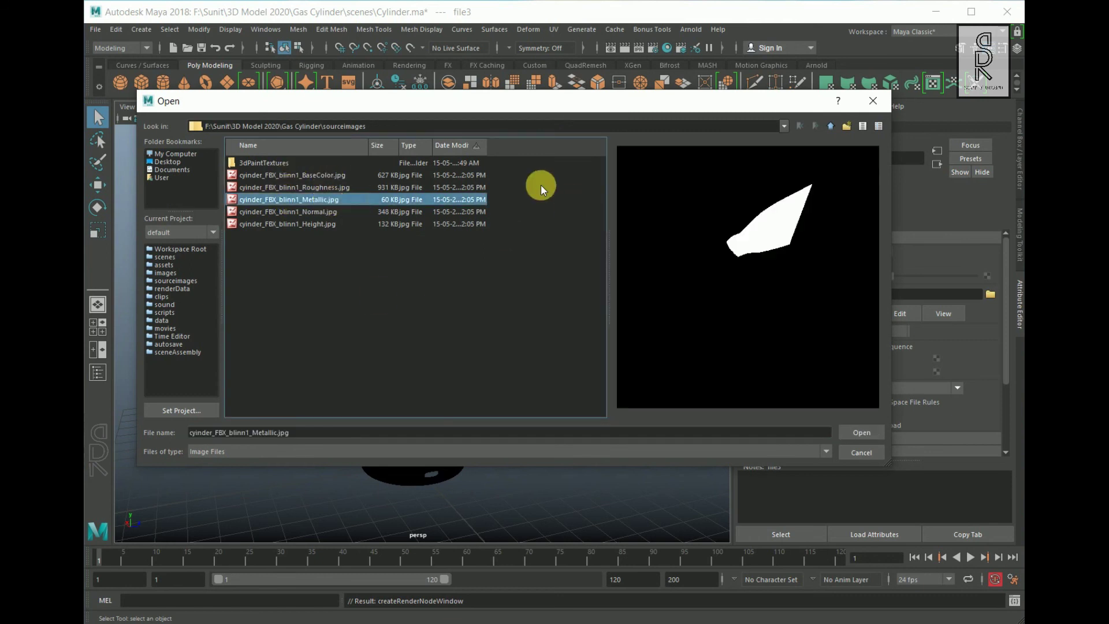
left_click(862, 433)
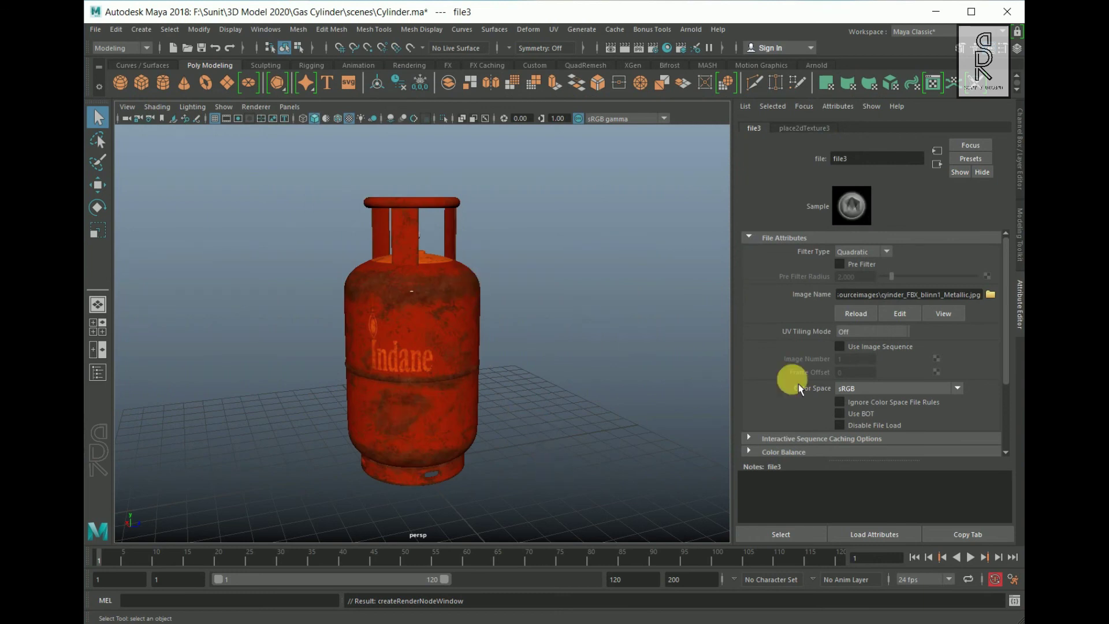
Set the metallic texture's color space to Raw and enable Alpha Is Luminance in its color balance settings
scroll(838, 375, "down", 1)
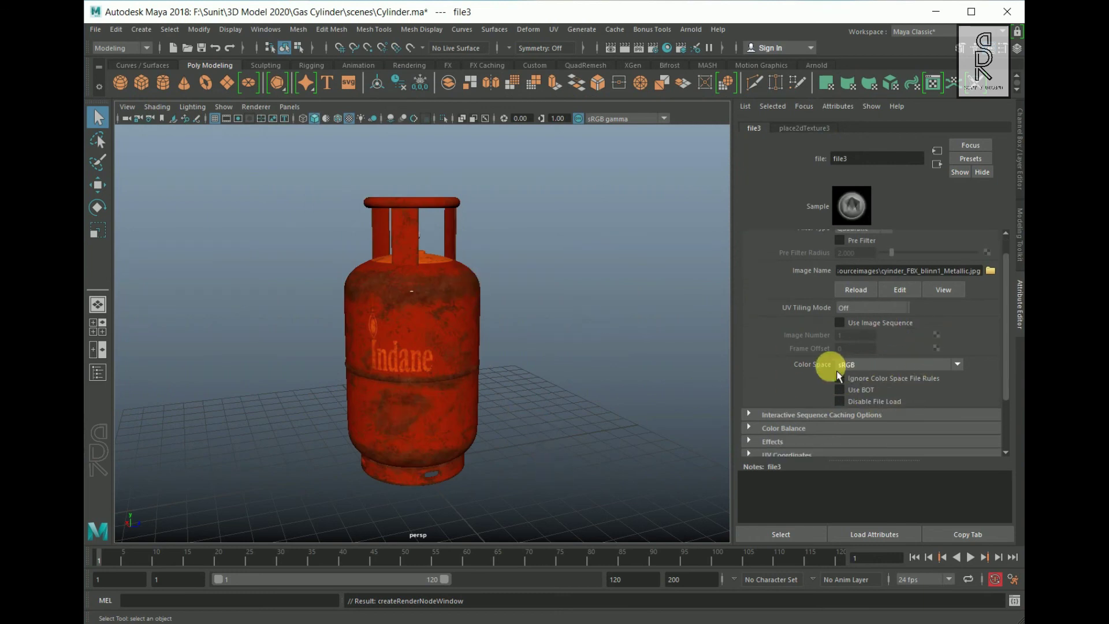
left_click(871, 365)
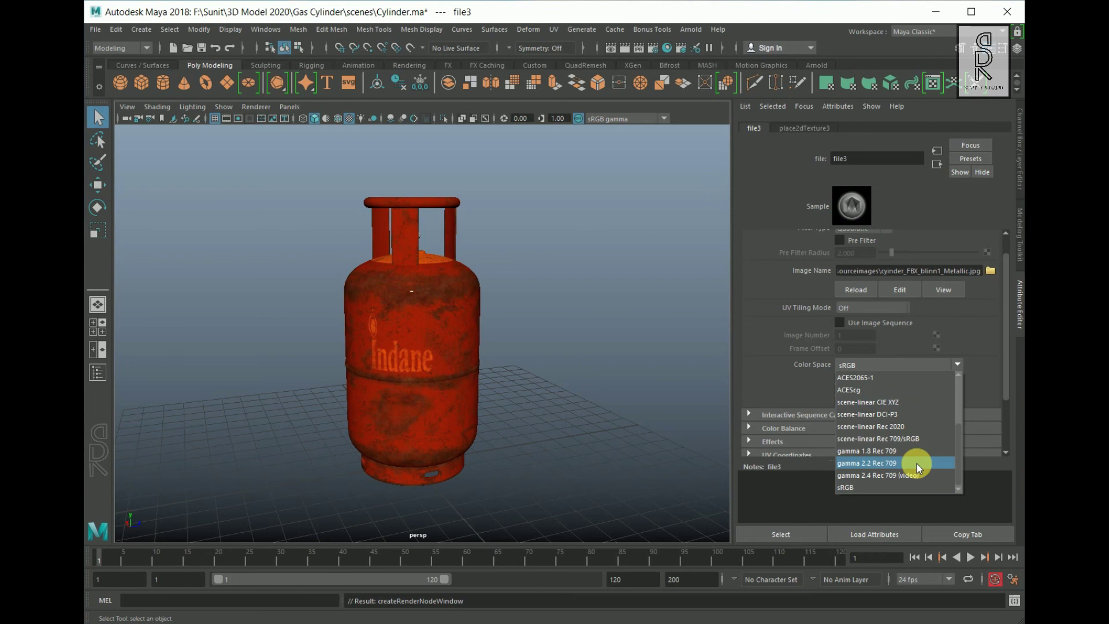
left_click(849, 450)
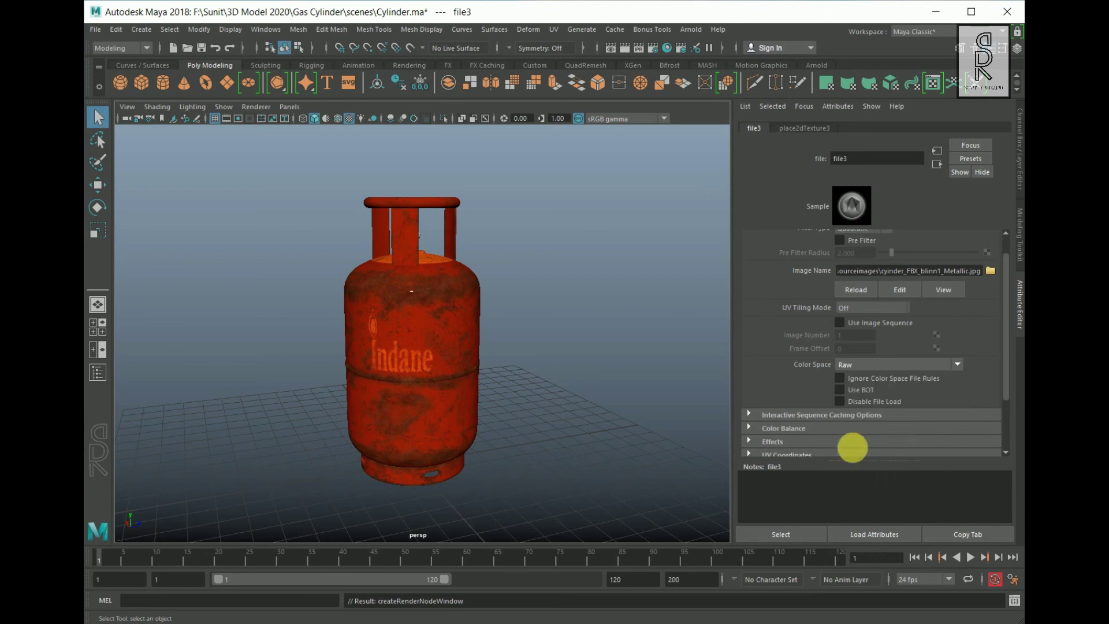
scroll(846, 289, "down", 3)
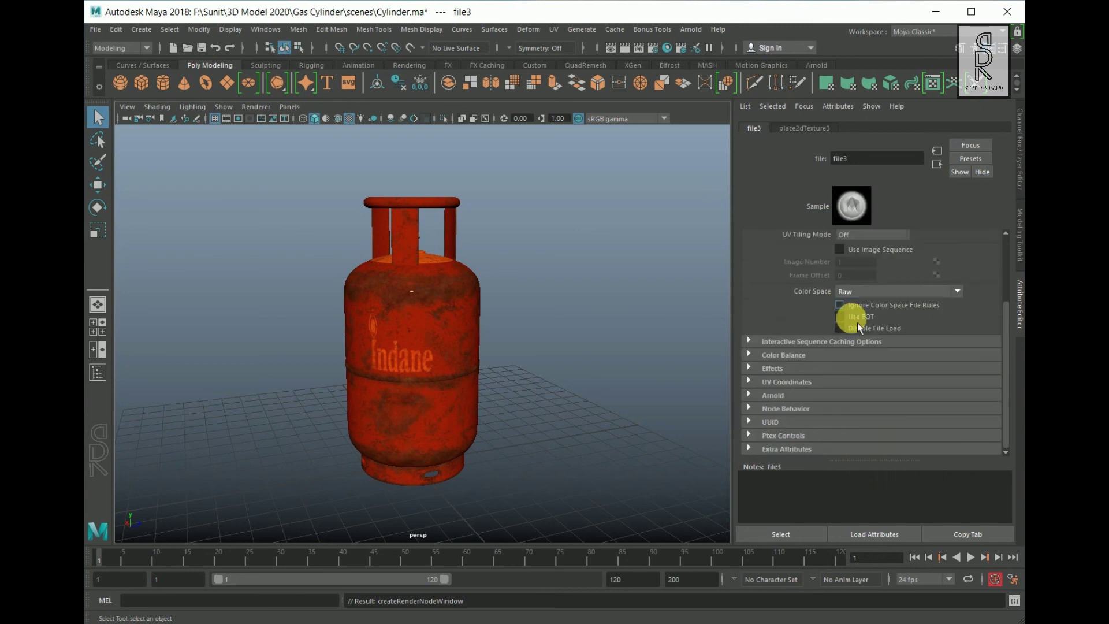
left_click(750, 355)
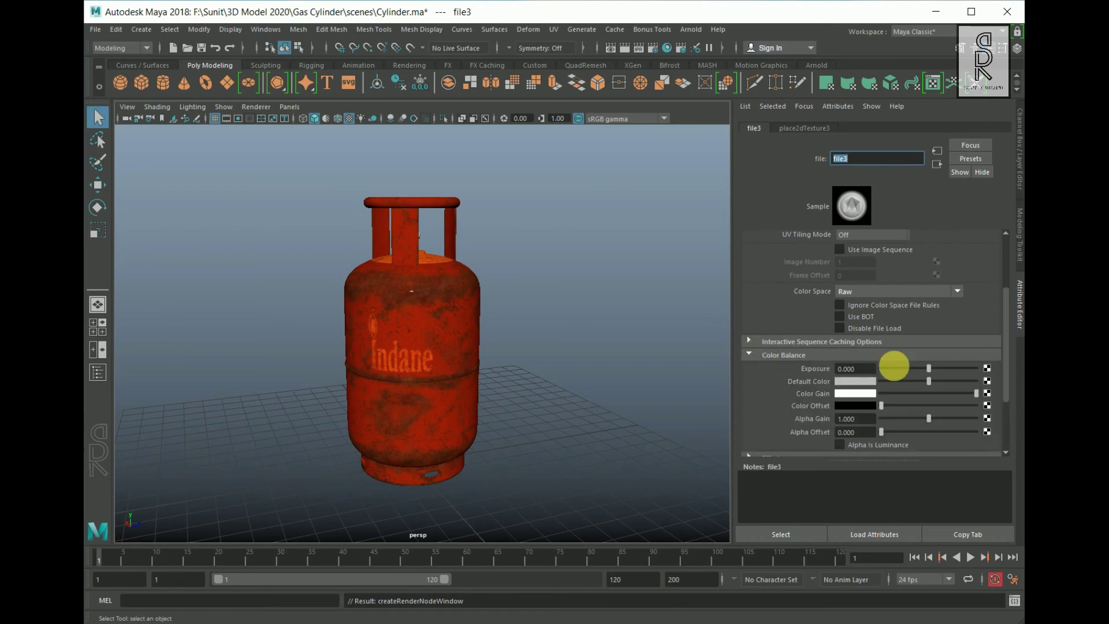
scroll(899, 374, "down", 3)
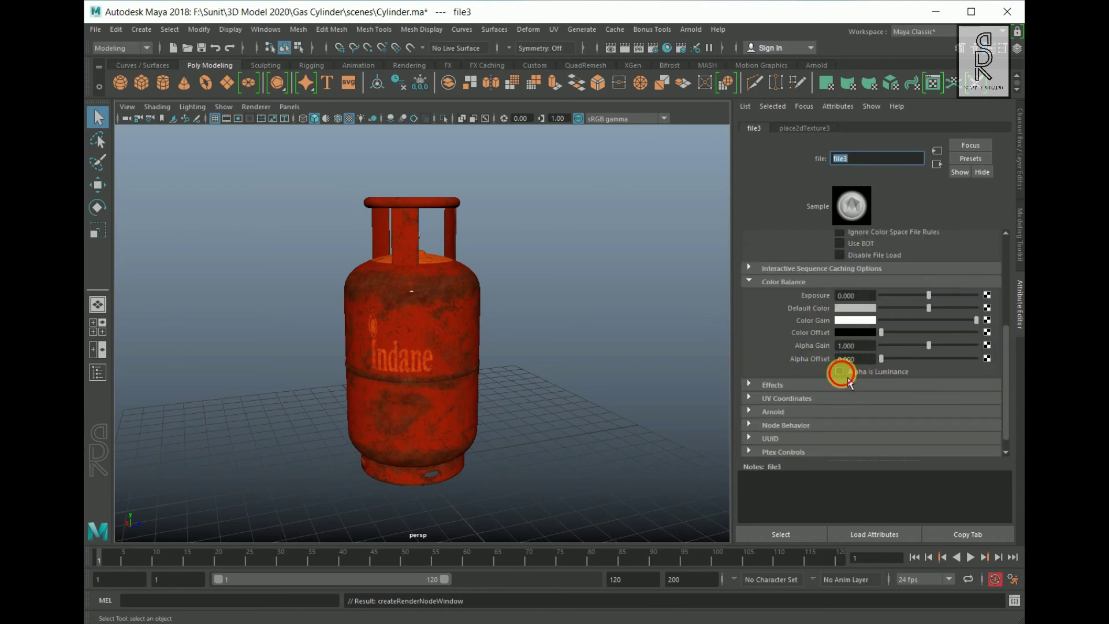
left_click(750, 282)
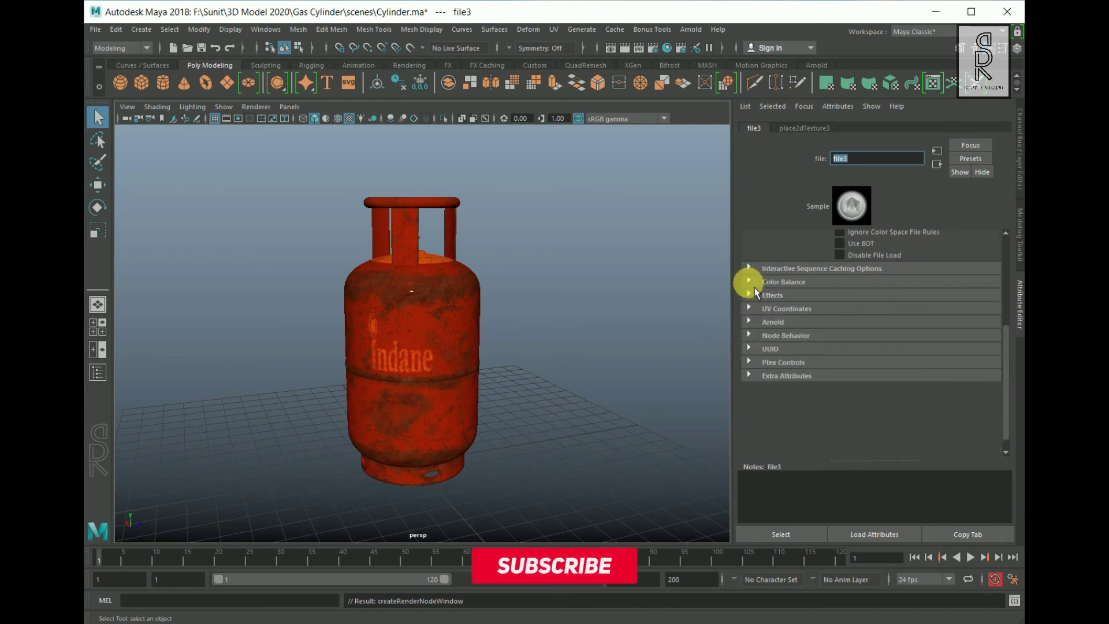
Return to the cylinder body's Ai Standard Surface material and connect a File texture to its specular roughness
left_click(440, 341)
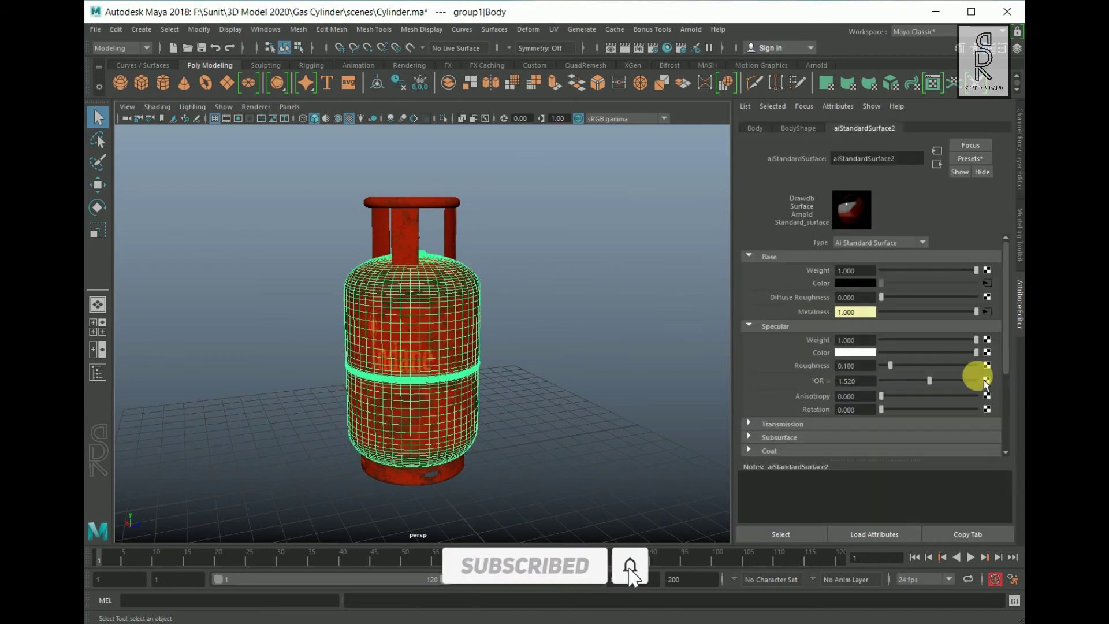
scroll(928, 334, "down", 3)
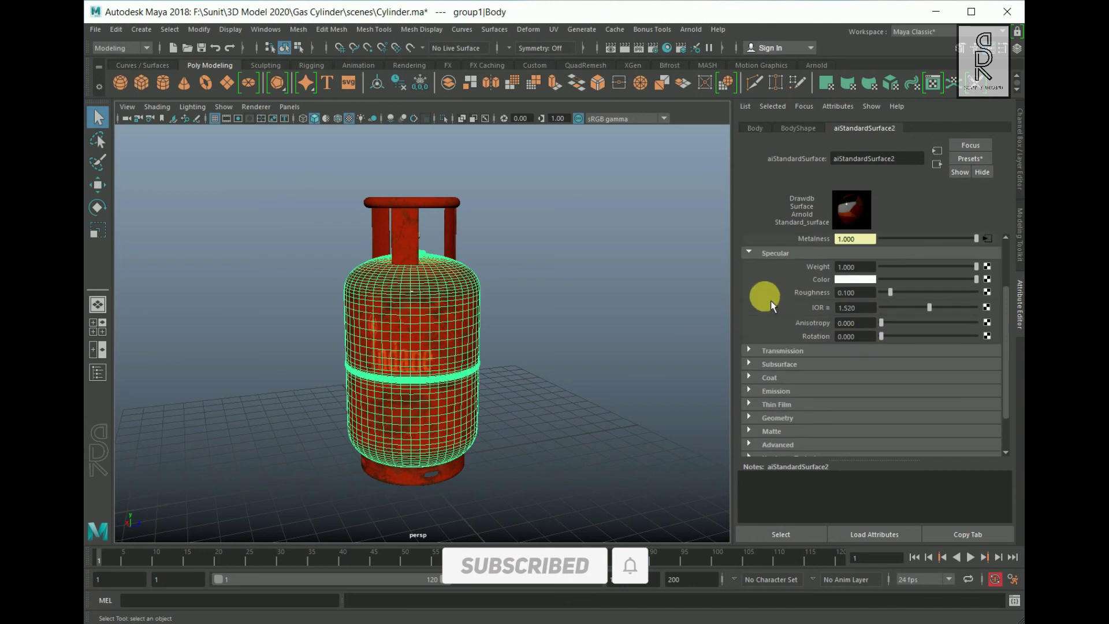
left_click(987, 291)
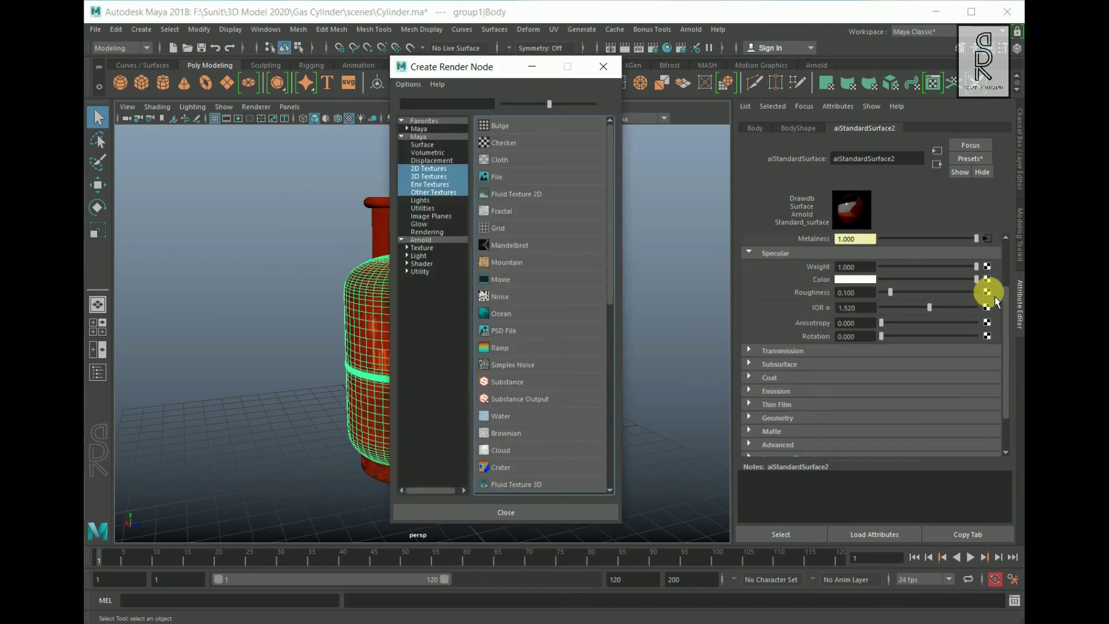
left_click(497, 177)
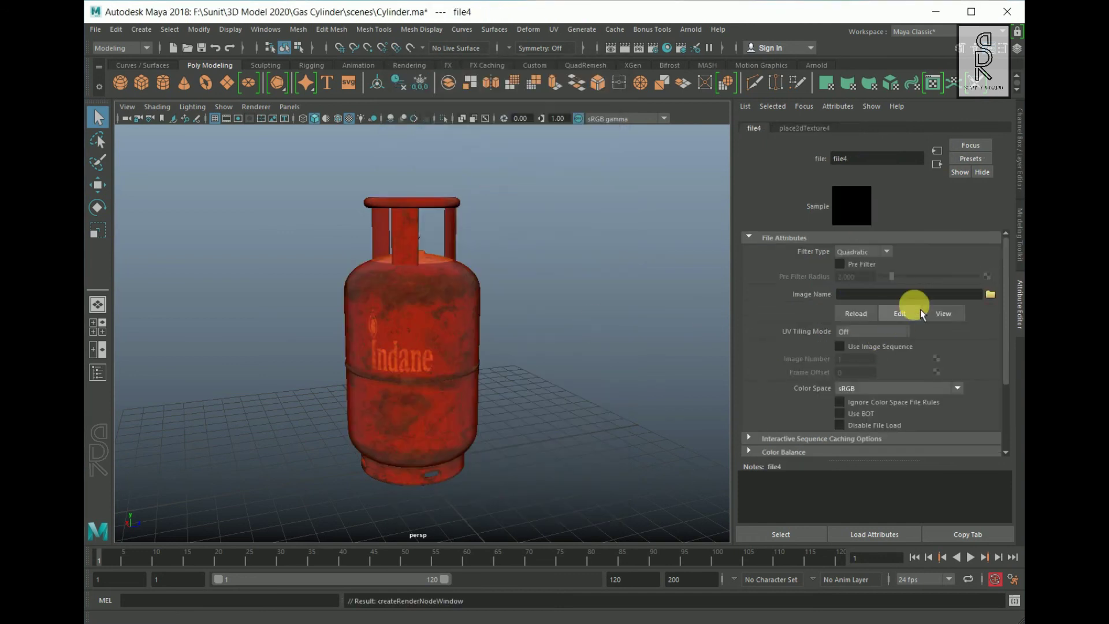
Load cyinder_FBX_blinn1_Roughness.jpg as the roughness texture's image and set its color space to Raw
left_click(990, 294)
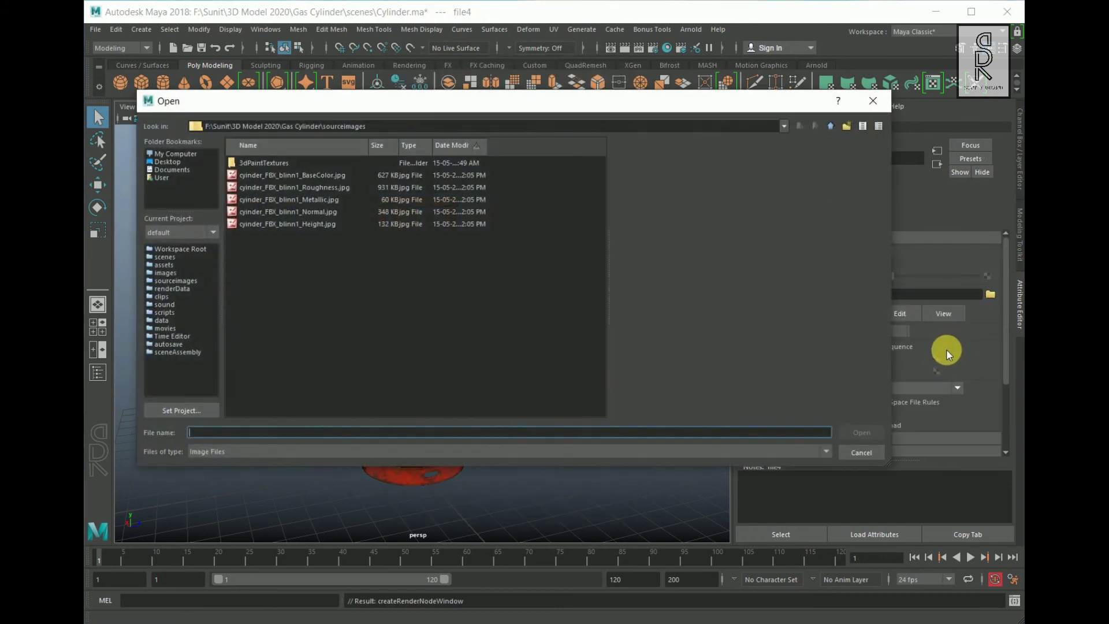
left_click(331, 188)
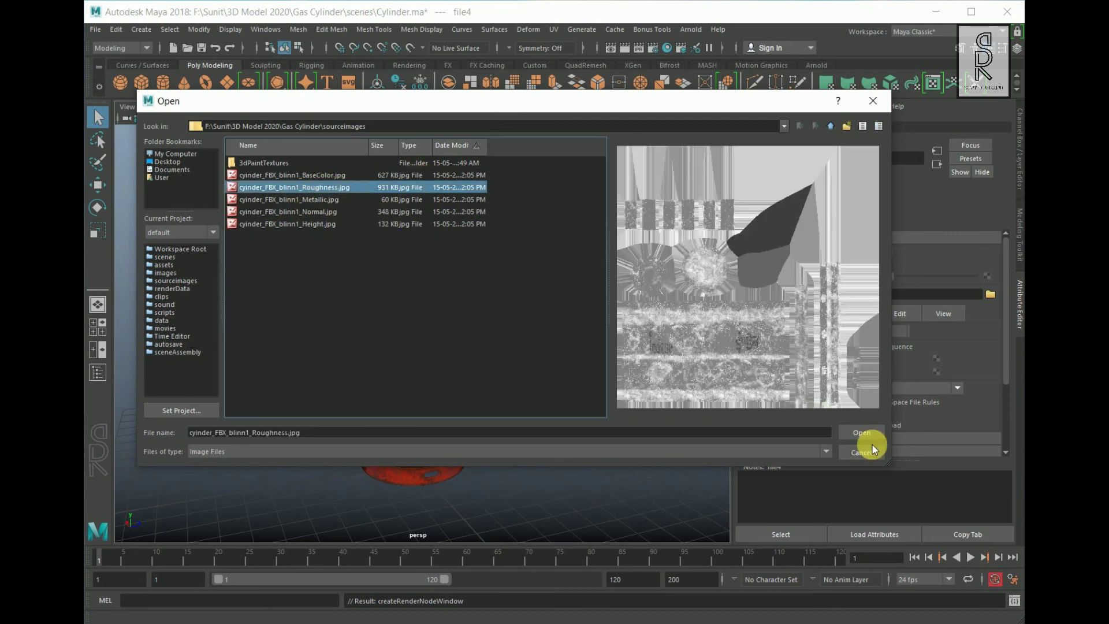
left_click(860, 433)
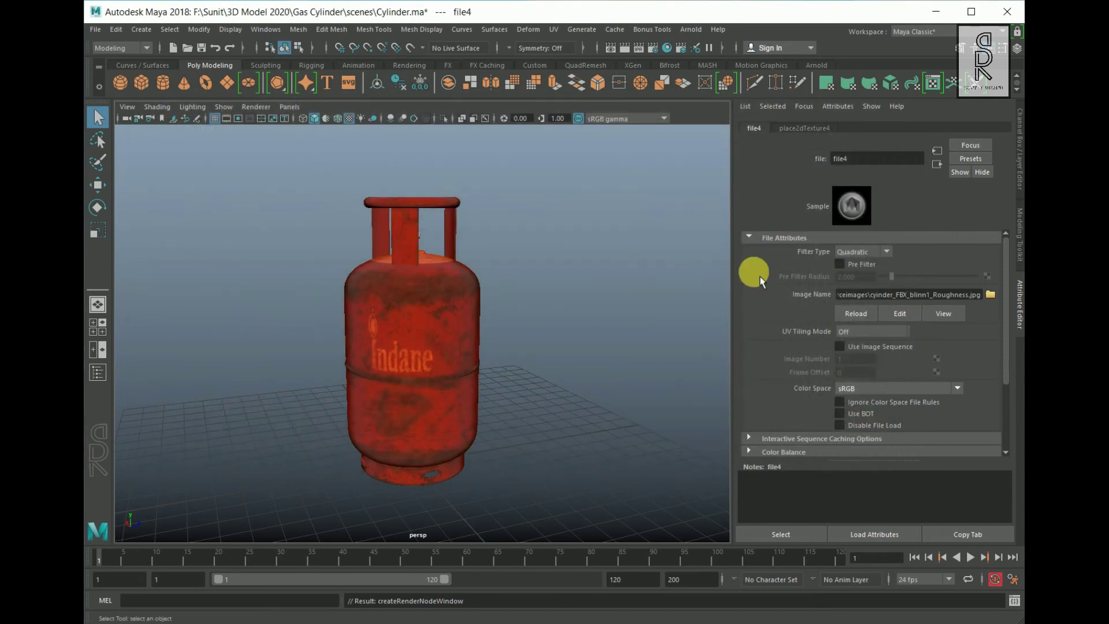
left_click(889, 390)
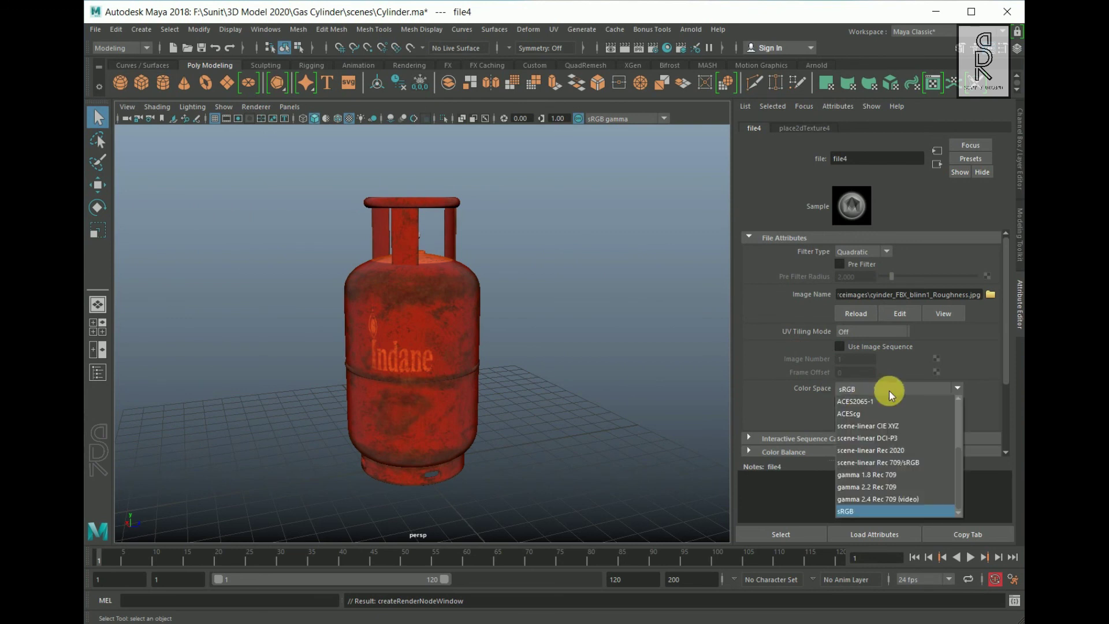
scroll(906, 449, "down", 3)
left_click(866, 474)
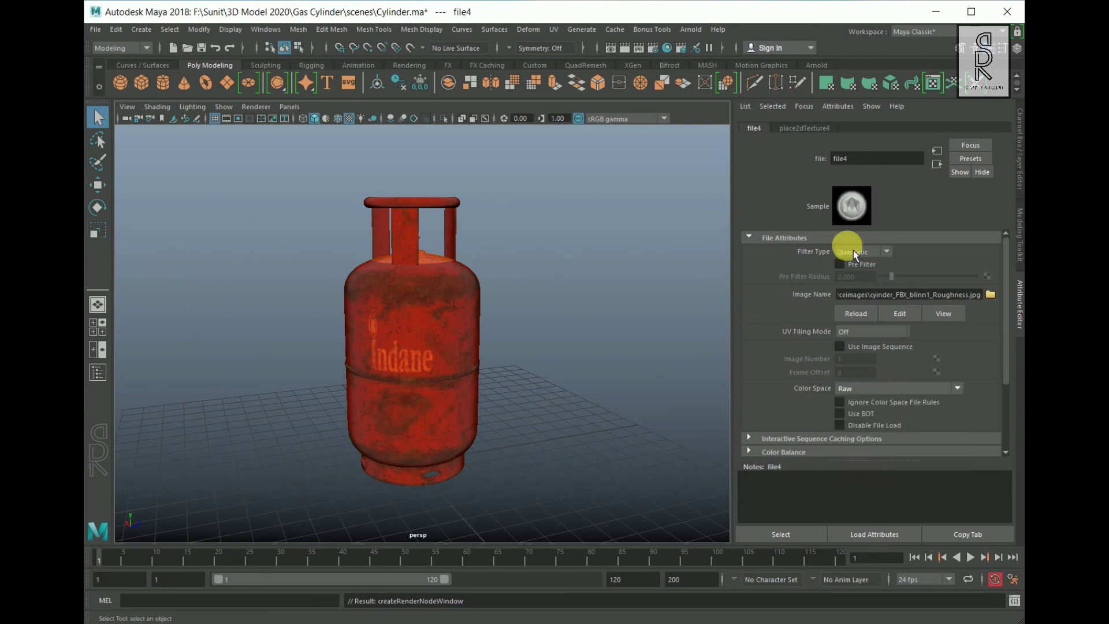
Connect a File texture to the material's bump mapping under Geometry and set the bump node to Tangent Space Normals
left_click(938, 164)
scroll(866, 370, "down", 2)
left_click(767, 369)
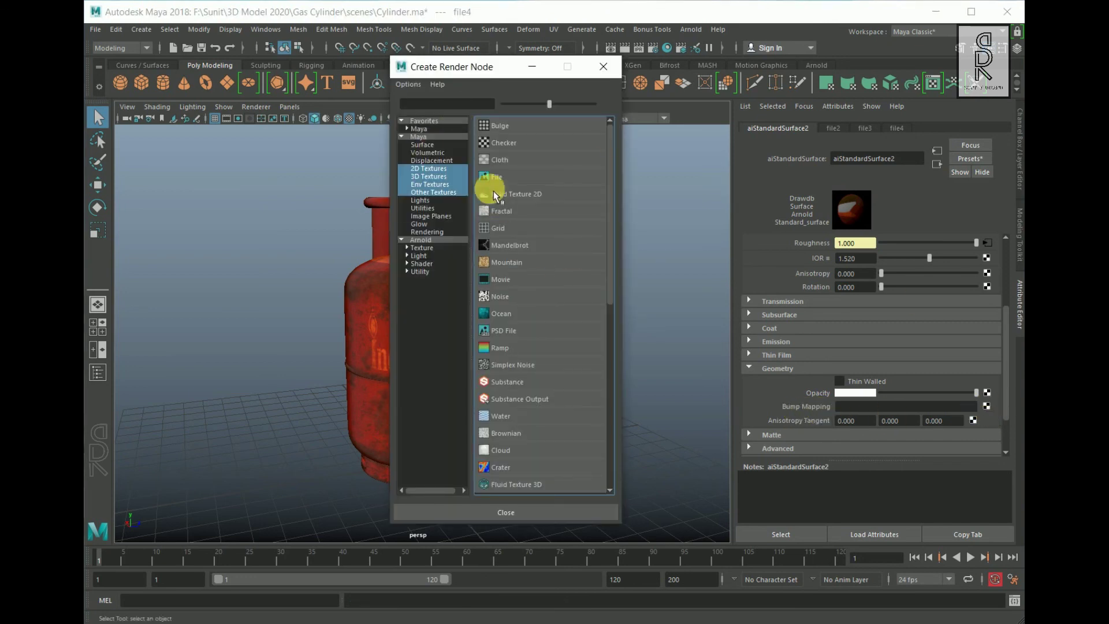
left_click(498, 177)
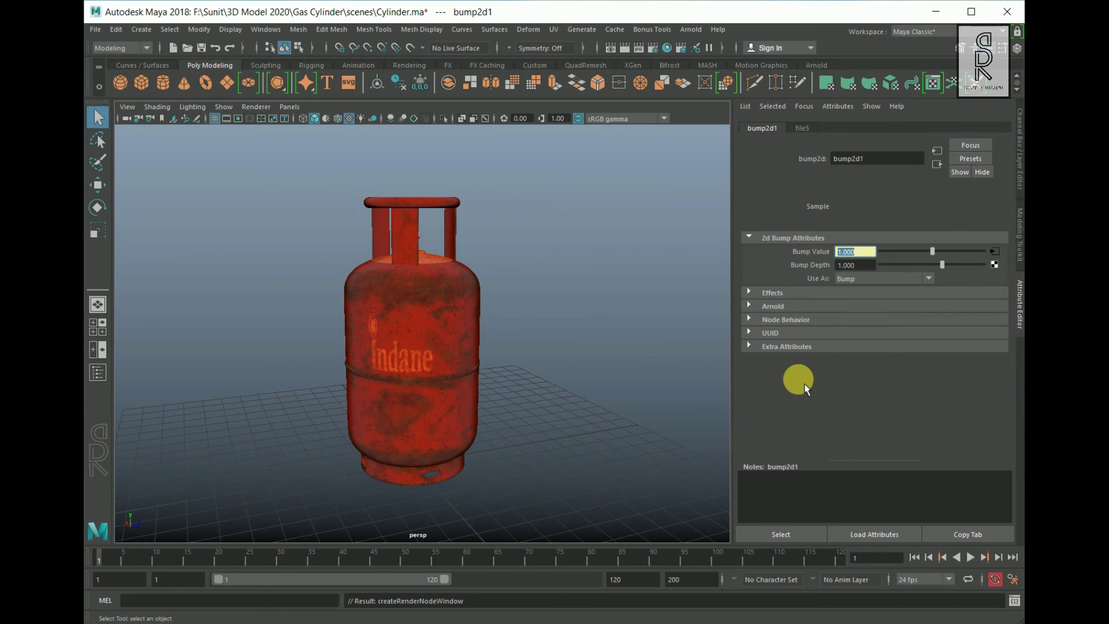
left_click(926, 281)
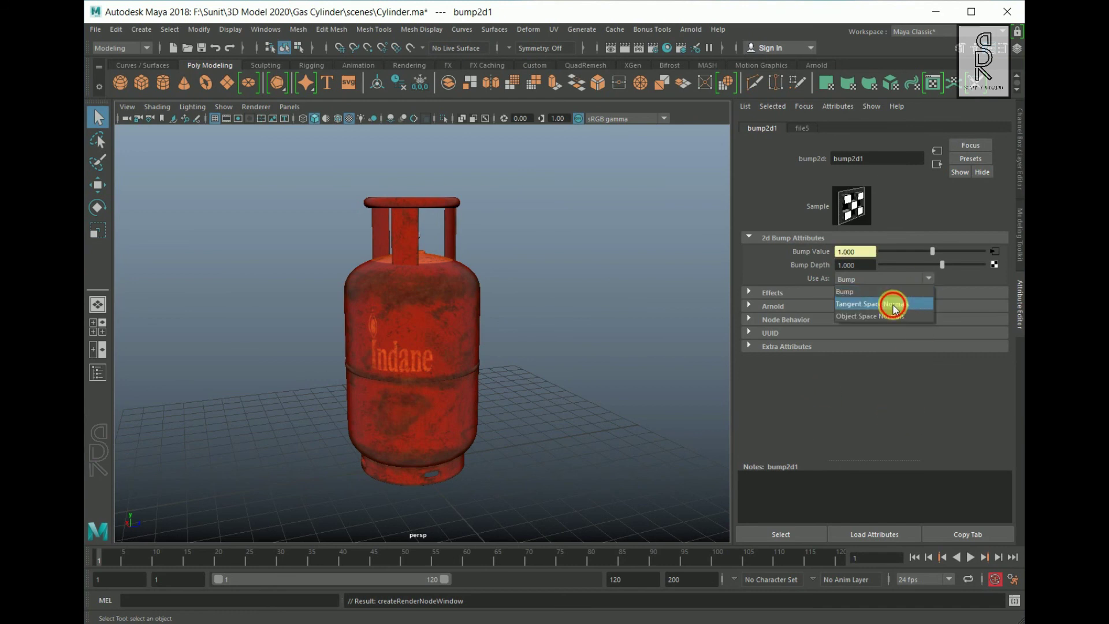
Load cyinder_FBX_blinn1_Normal.jpg as the image of the file texture feeding the bump value
left_click(994, 253)
left_click(990, 295)
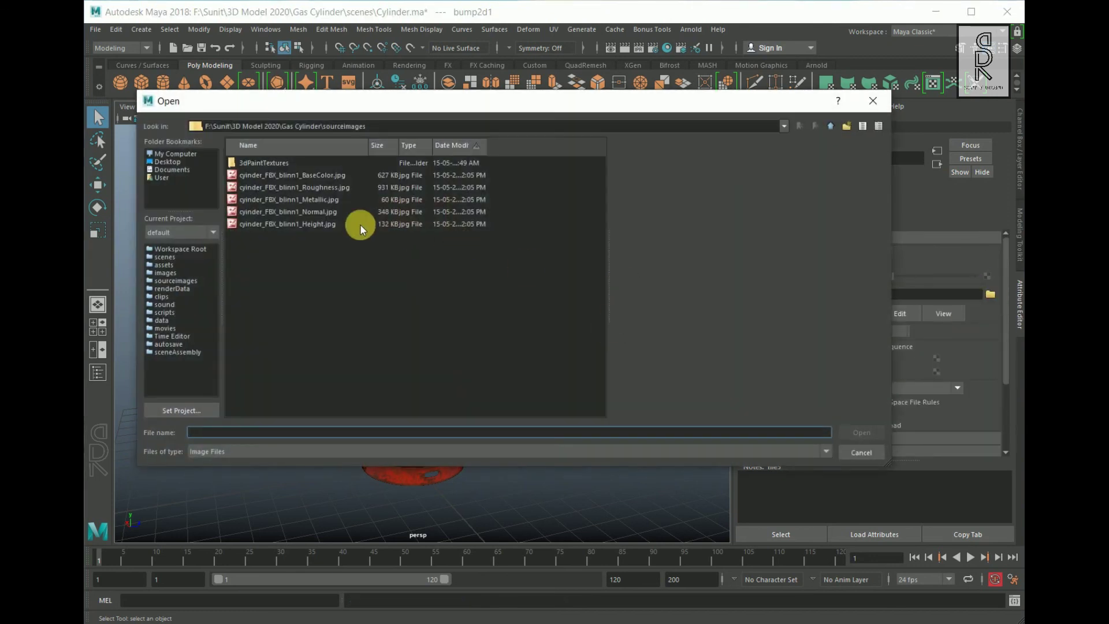
left_click(324, 212)
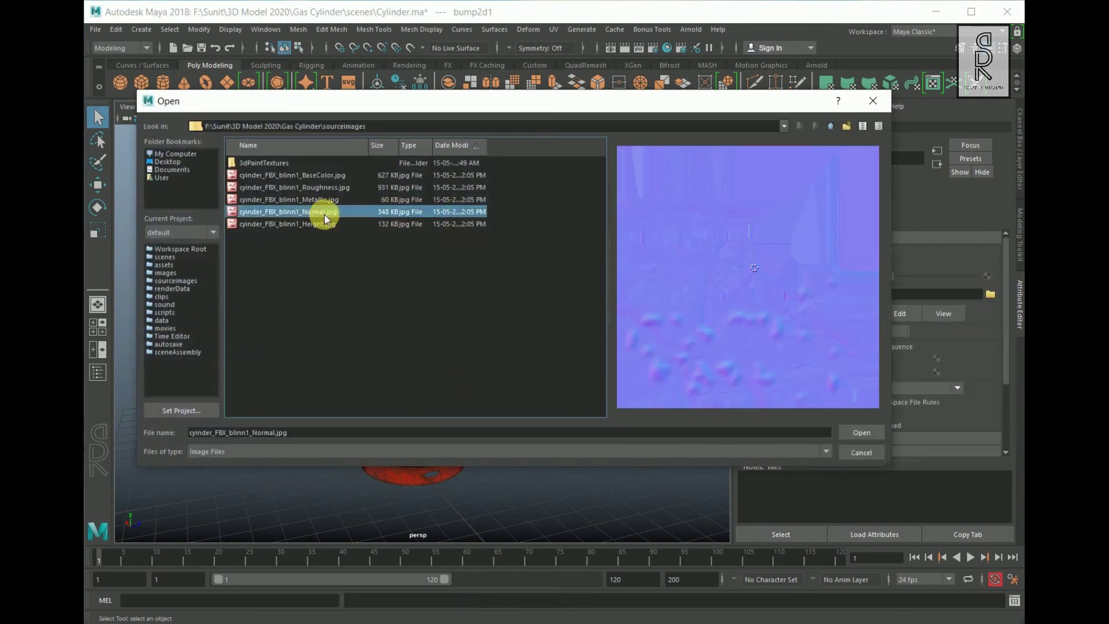
left_click(859, 433)
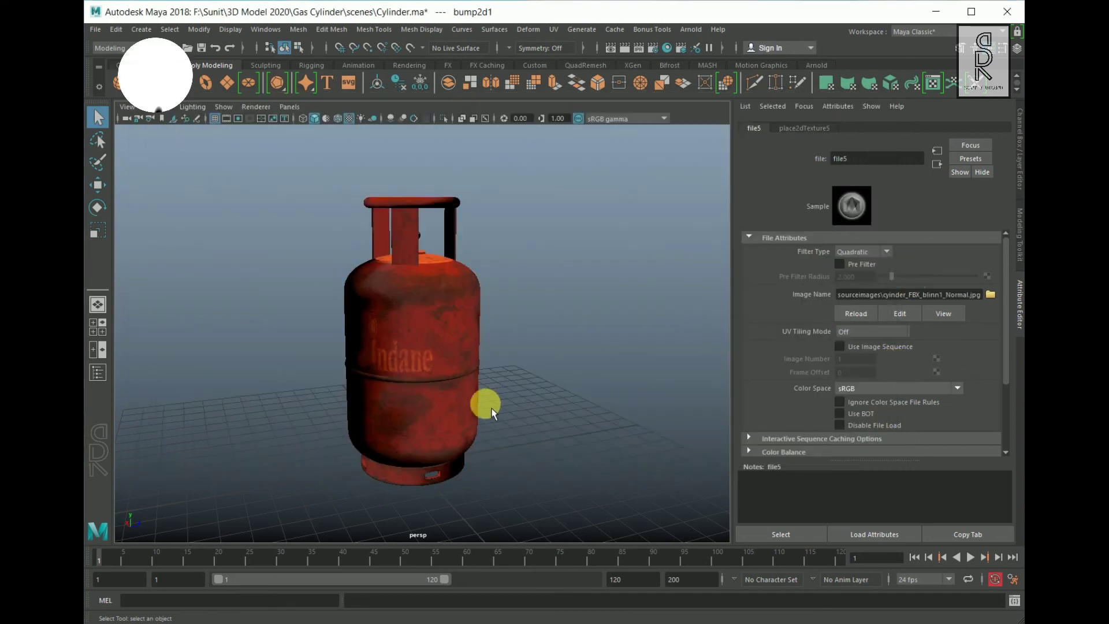
Set the normal map texture's color space to Raw
left_click_drag(491, 411, 436, 416, "alt")
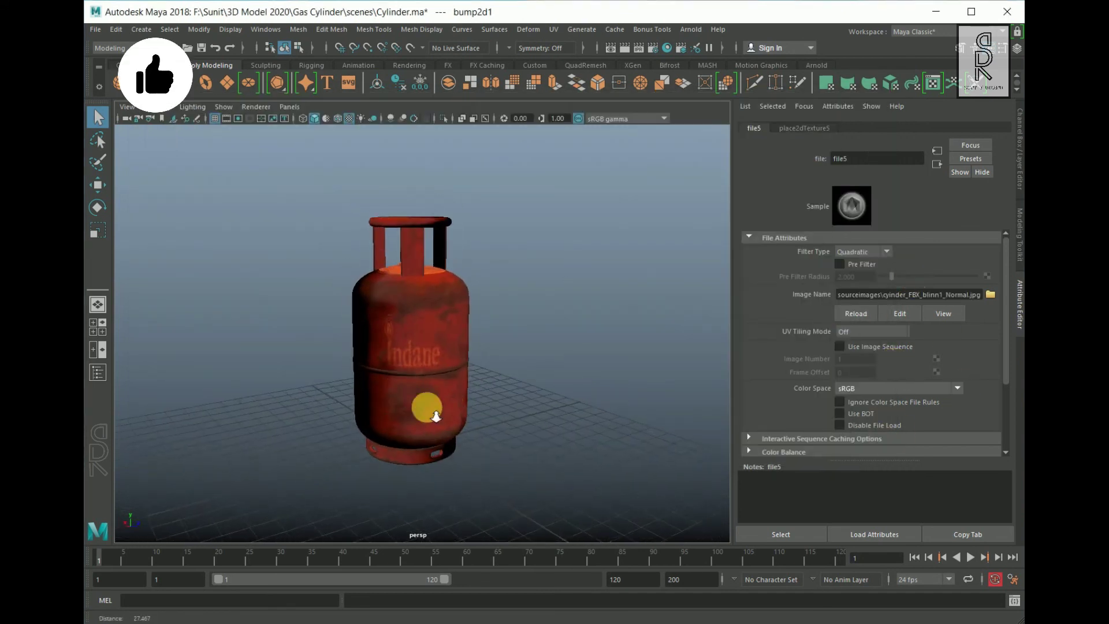
scroll(436, 416, "up", 2)
left_click(928, 391)
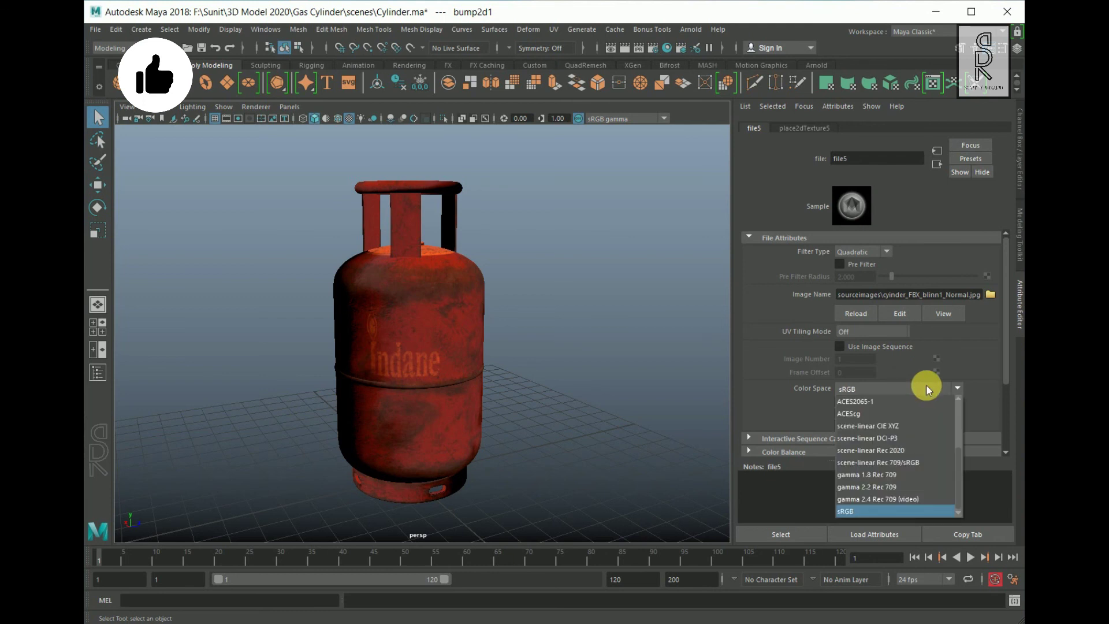
scroll(866, 456, "down", 4)
left_click(864, 474)
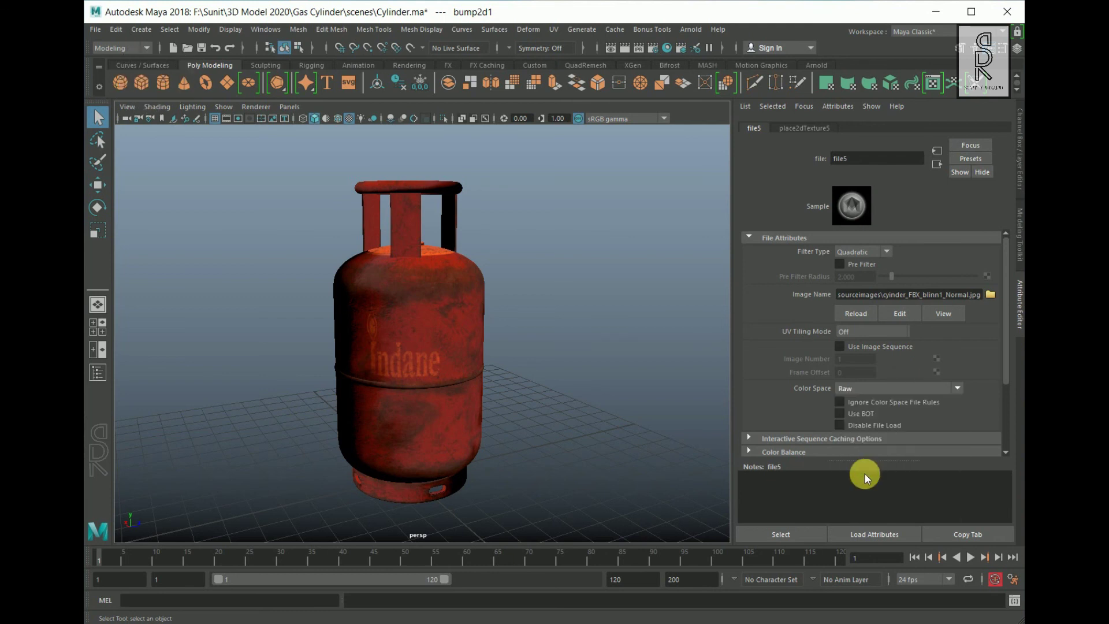
Select the cylinder body and graph the network of its aiStandardSurface2 material in the Hypershade
left_click_drag(598, 413, 568, 396, "alt")
left_click(441, 329)
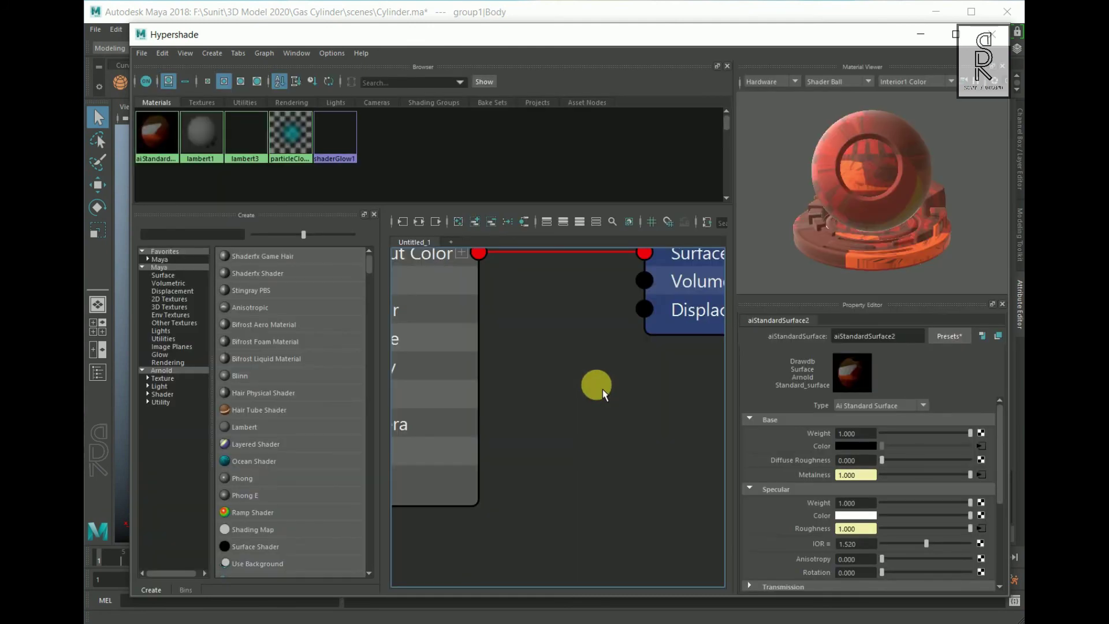
left_click(162, 137)
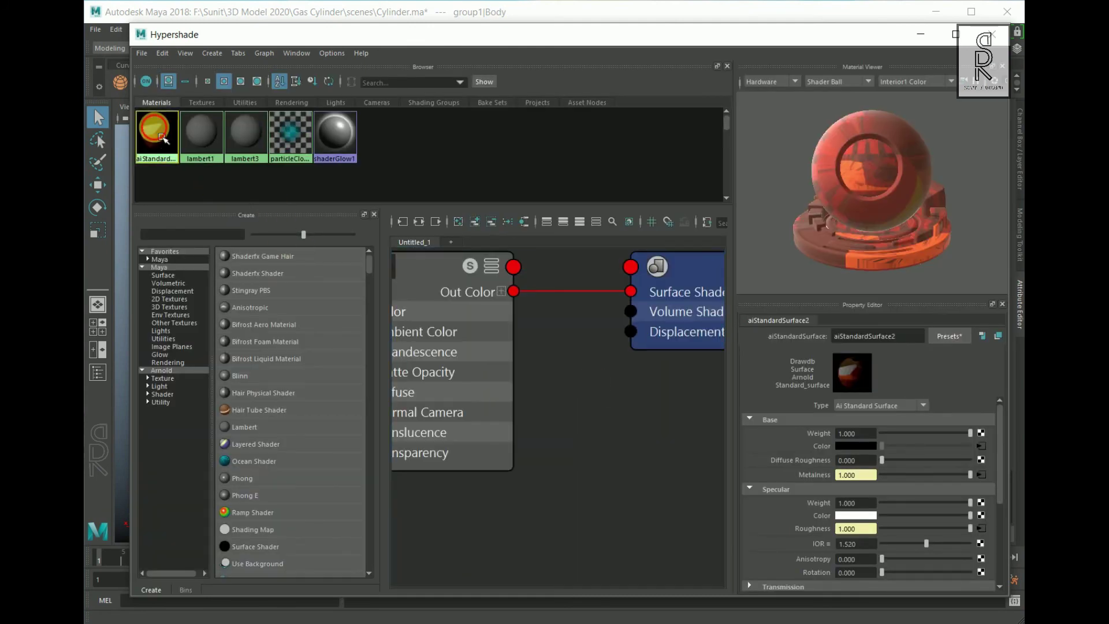
right_click(156, 134)
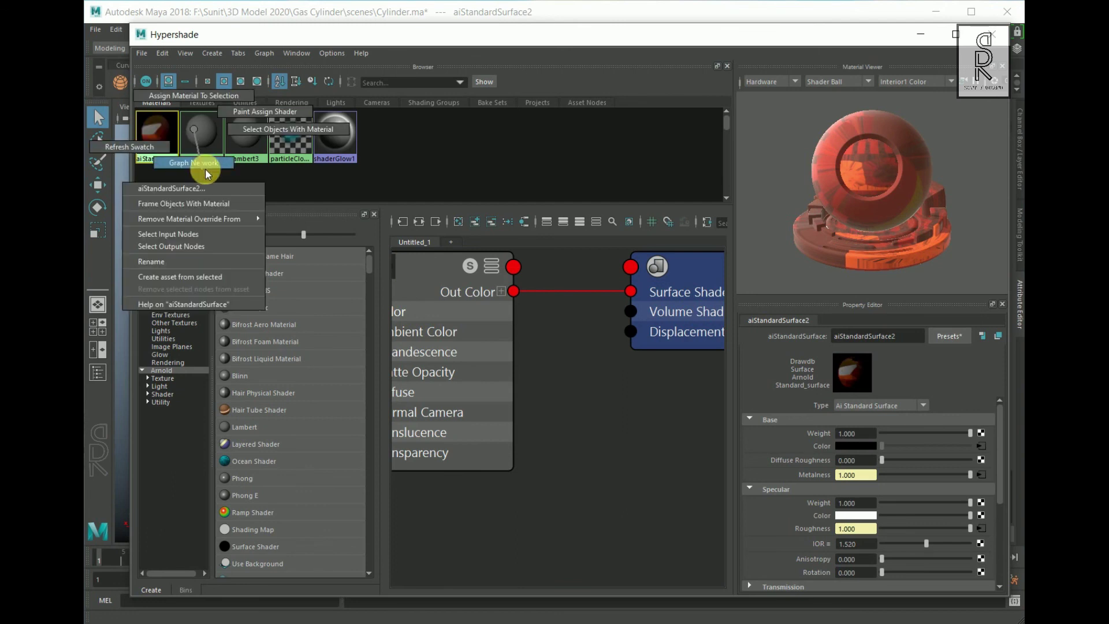
left_click(214, 183)
scroll(575, 416, "down", 2)
scroll(603, 429, "up", 4)
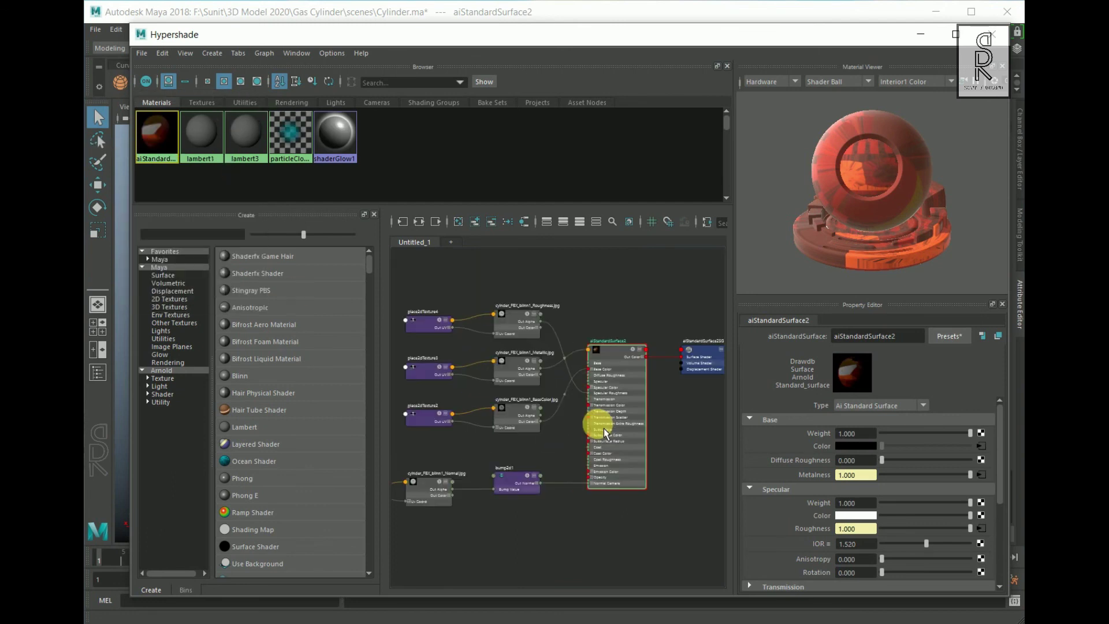
Remove the connection between the Metallic texture's Out Alpha and the metalness of aiStandardSurface2
middle_click_drag(646, 442, 650, 417, "alt")
scroll(543, 399, "up", 1)
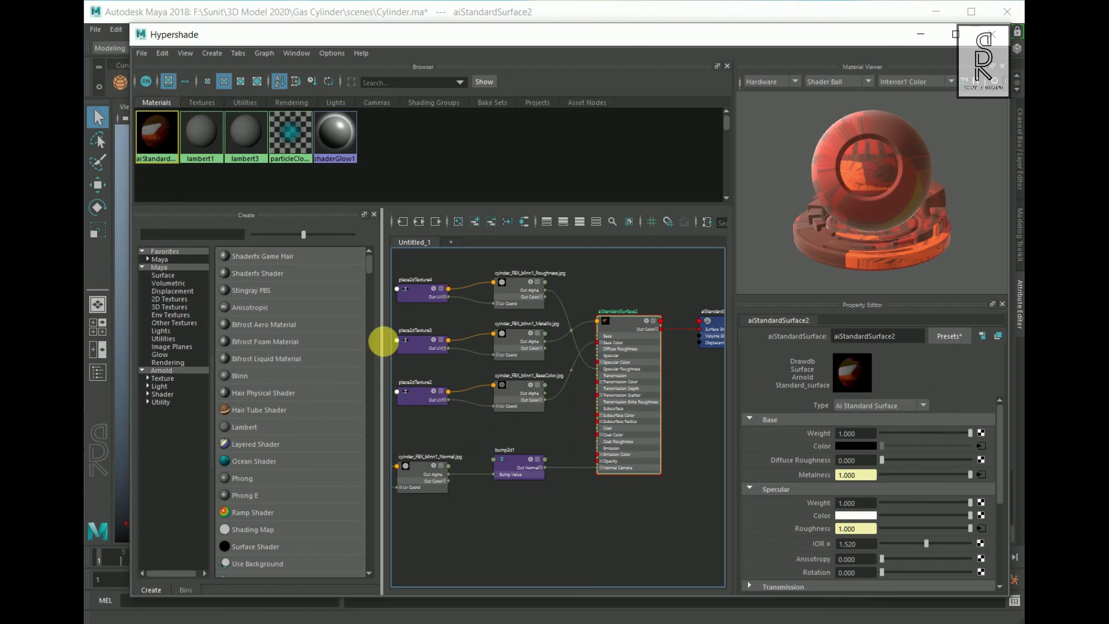
left_click_drag(381, 342, 247, 348)
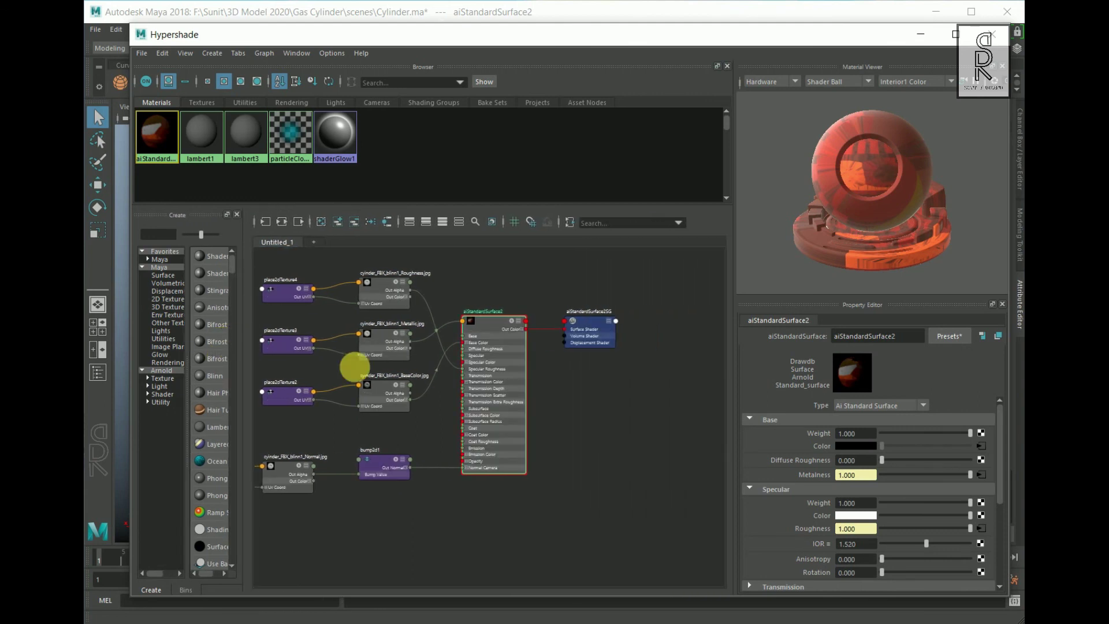
middle_click_drag(535, 376, 569, 408, "alt")
right_click_drag(404, 375, 446, 399, "alt")
scroll(445, 397, "up", 4)
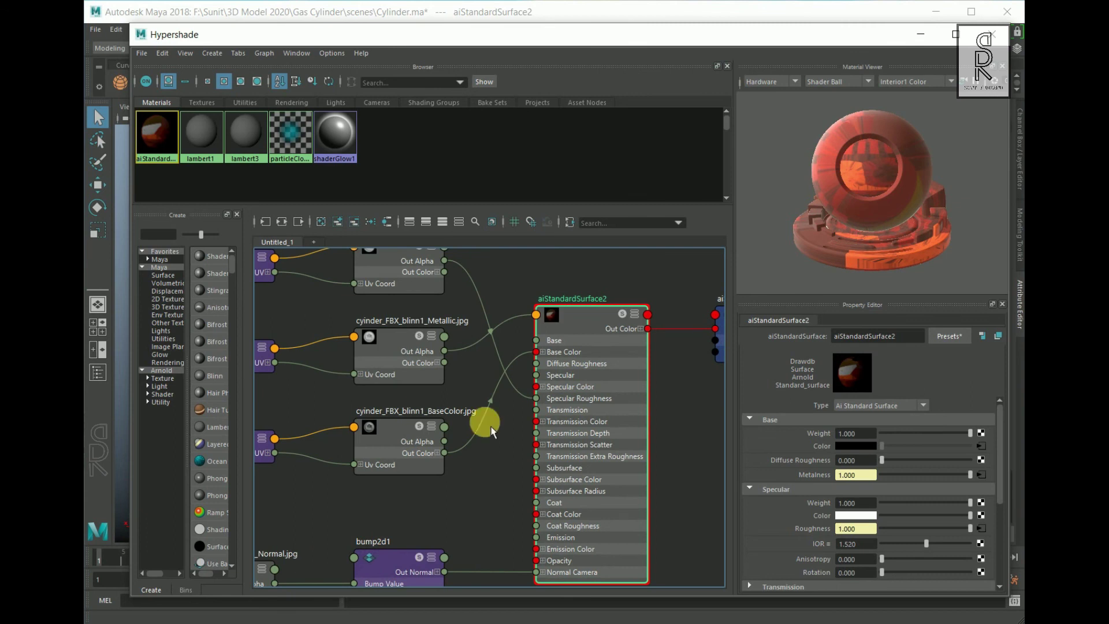
left_click(475, 361)
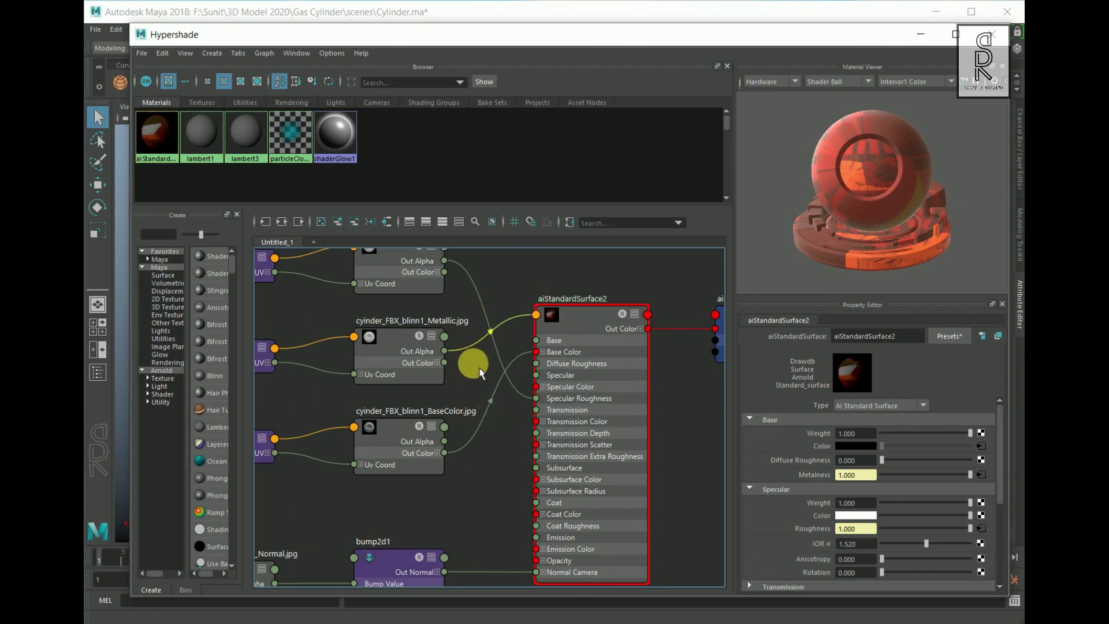
key("Delete")
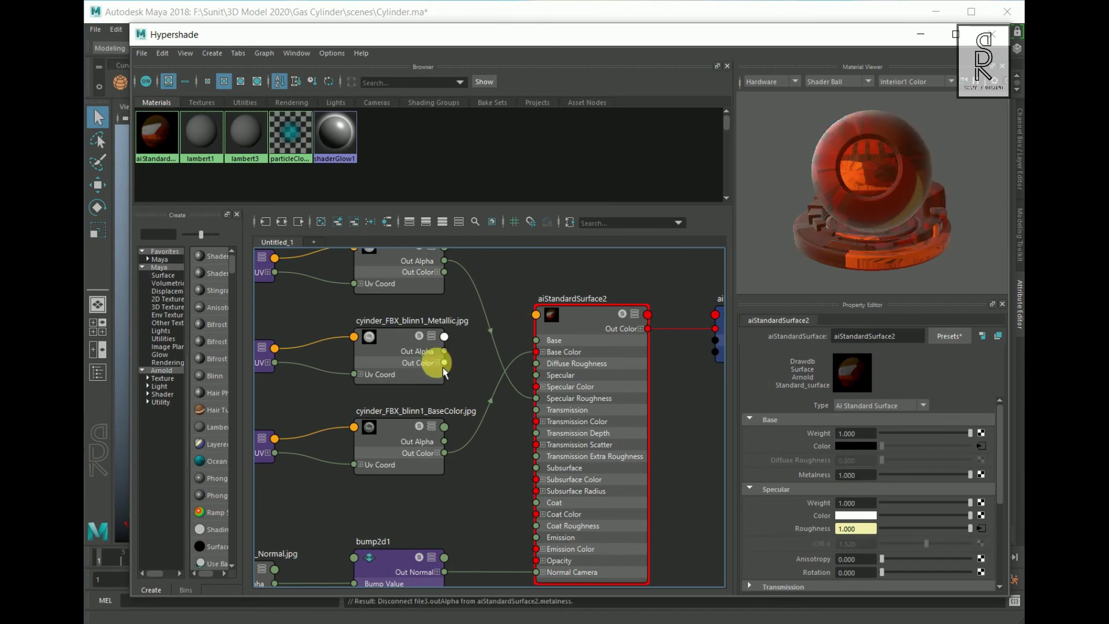
Connect the Metallic texture's Out Color R to the metalness input of aiStandardSurface2 and close the Hypershade
left_click(438, 362)
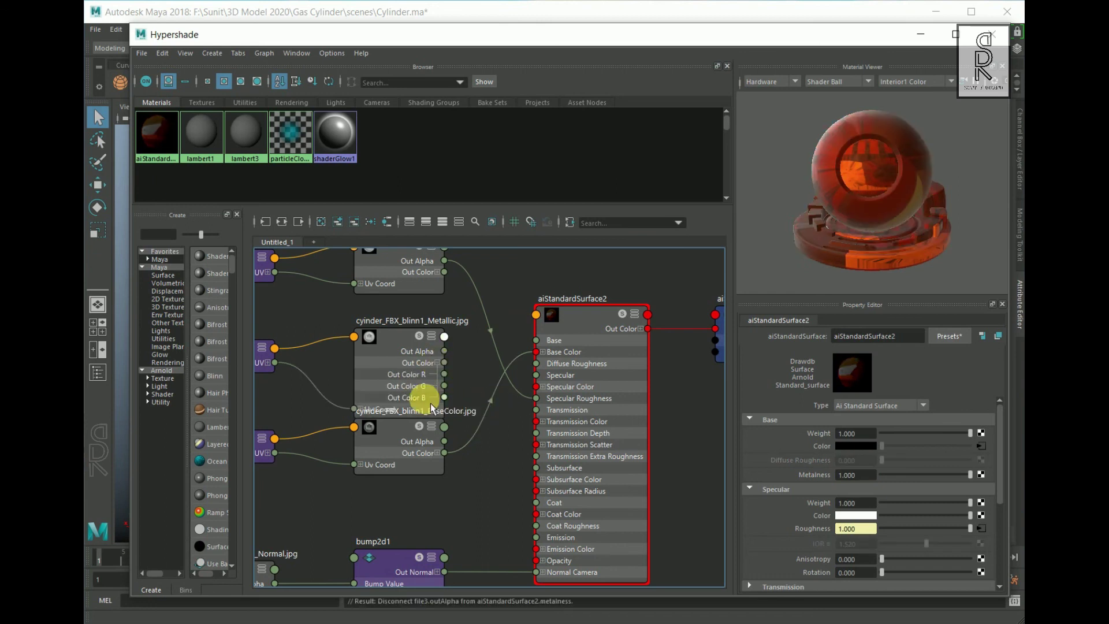
left_click_drag(445, 374, 541, 319)
left_click(552, 318)
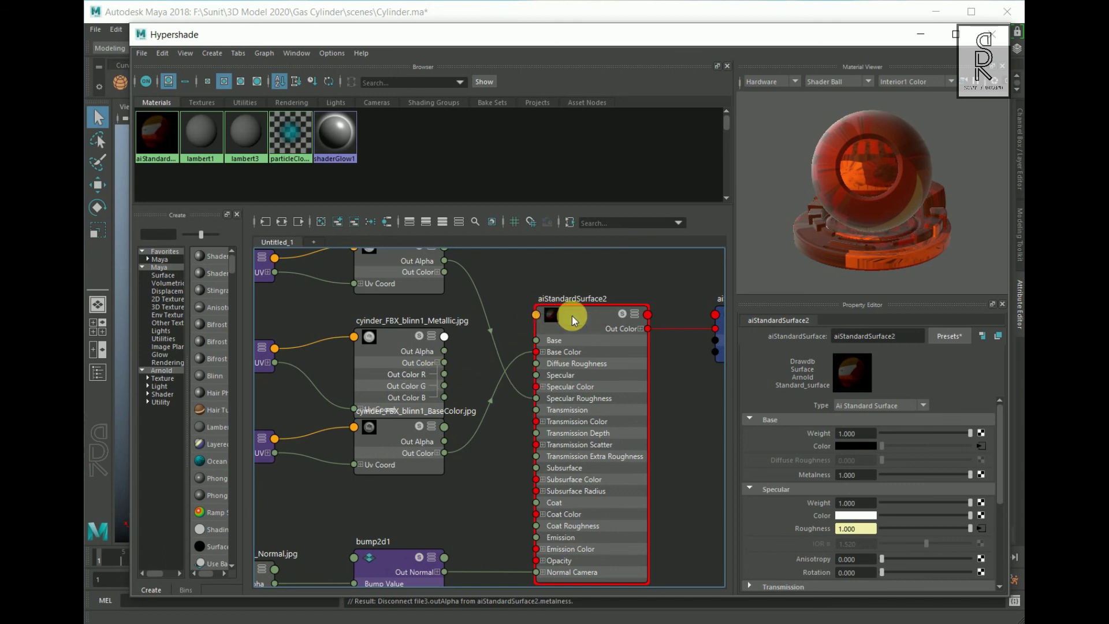
left_click_drag(605, 225, 604, 212)
scroll(614, 309, "down", 1)
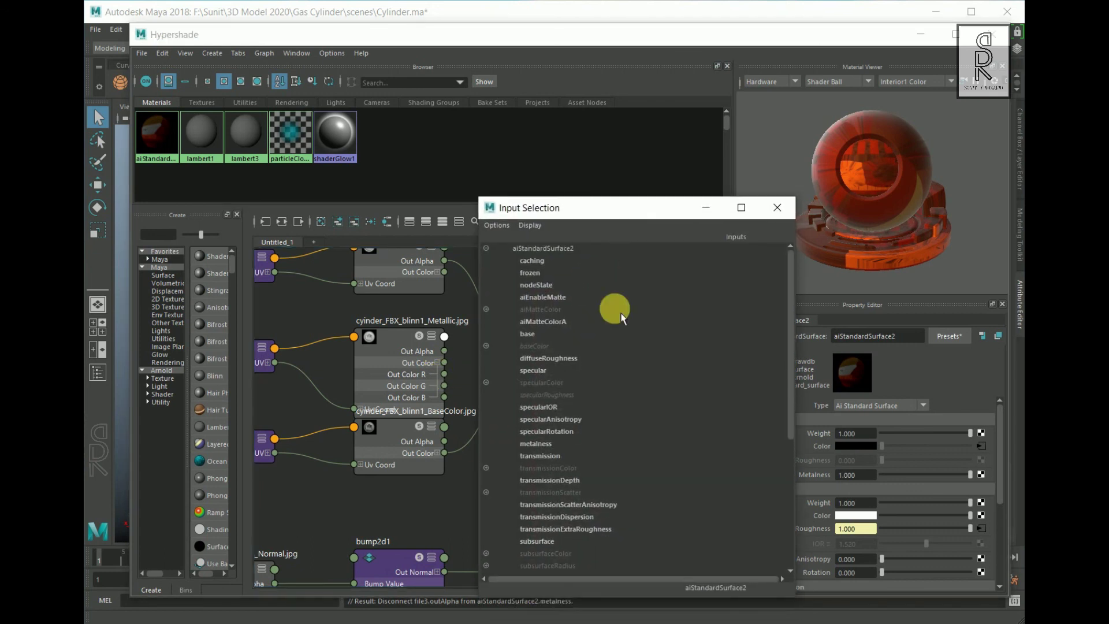
left_click(549, 421)
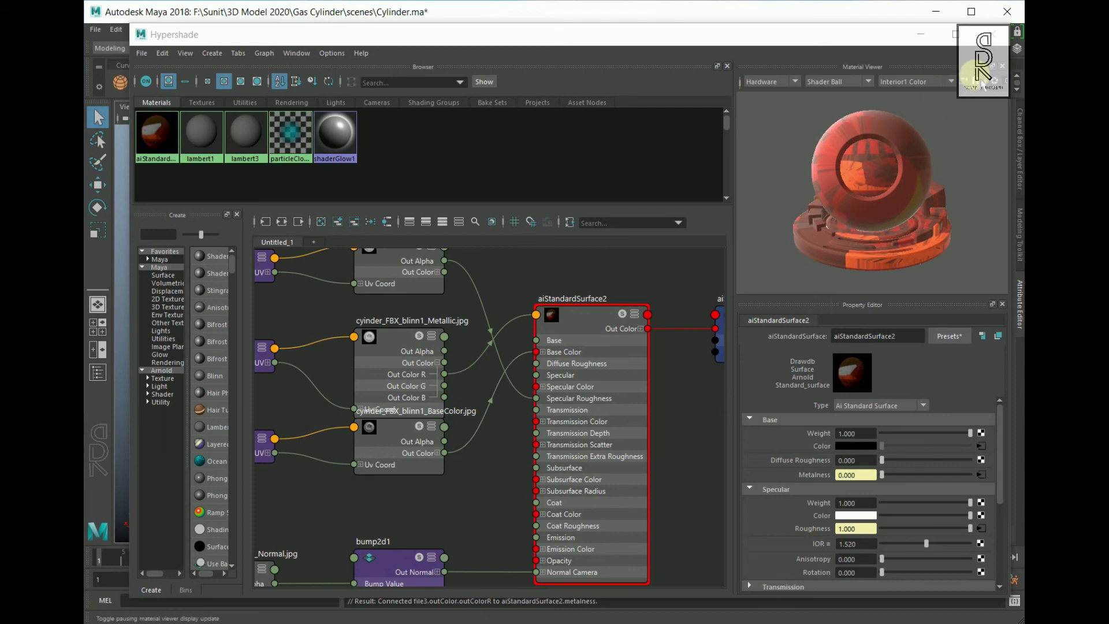
left_click(992, 35)
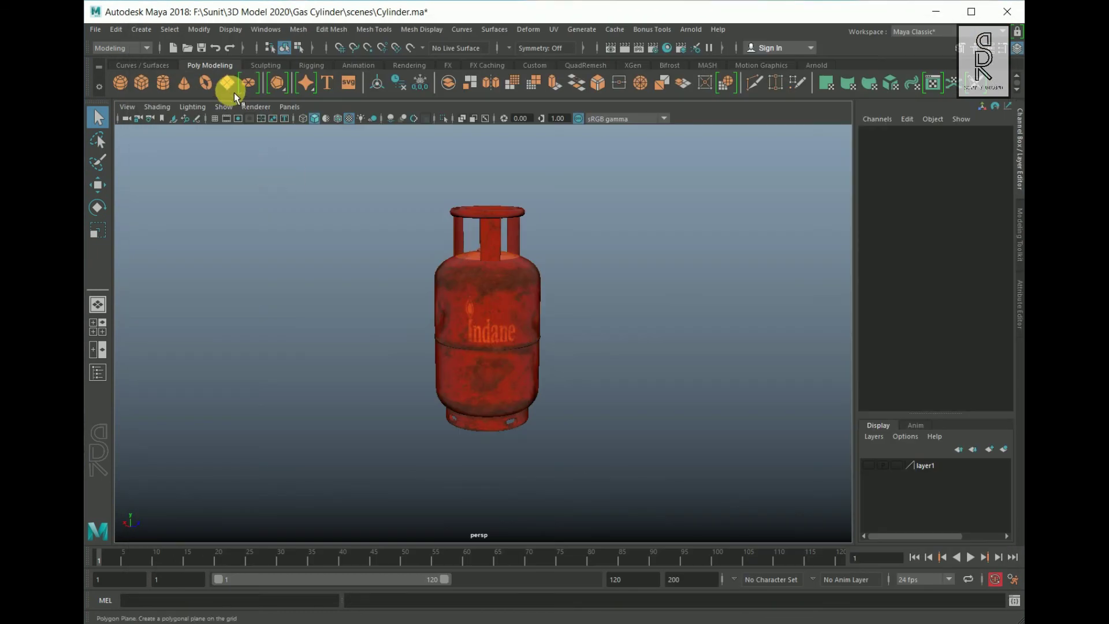
Create a polygon plane under the gas cylinder and scale it uniformly to about 21.5
left_click(227, 84)
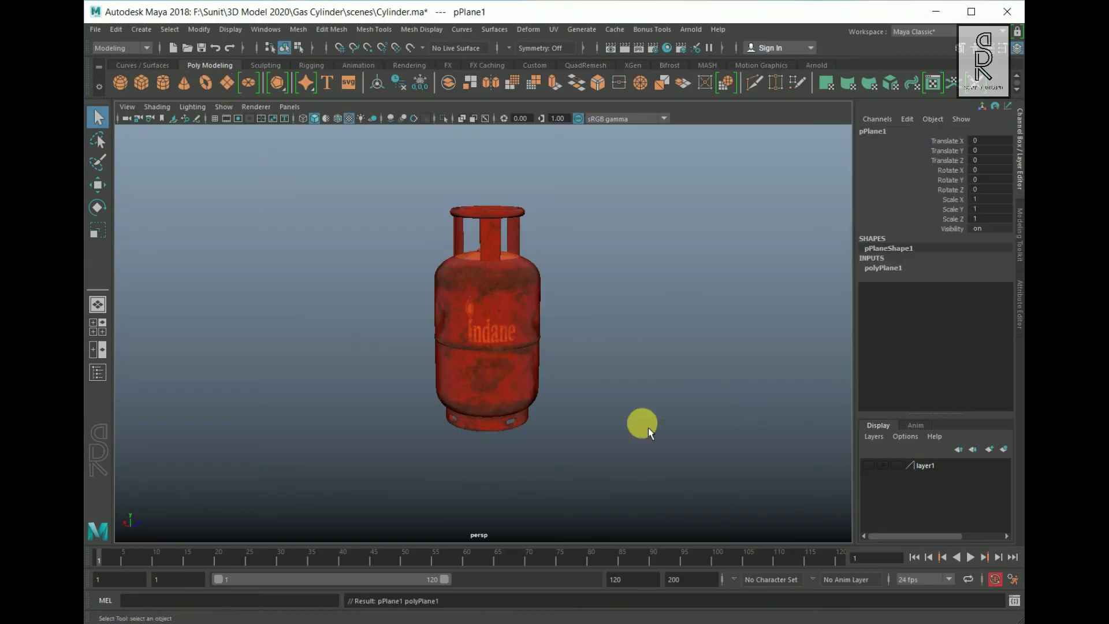
left_click(107, 238)
left_click_drag(491, 421, 763, 467)
Set the plane's Subdivisions Width and Subdivisions Height to 1
left_click(884, 268)
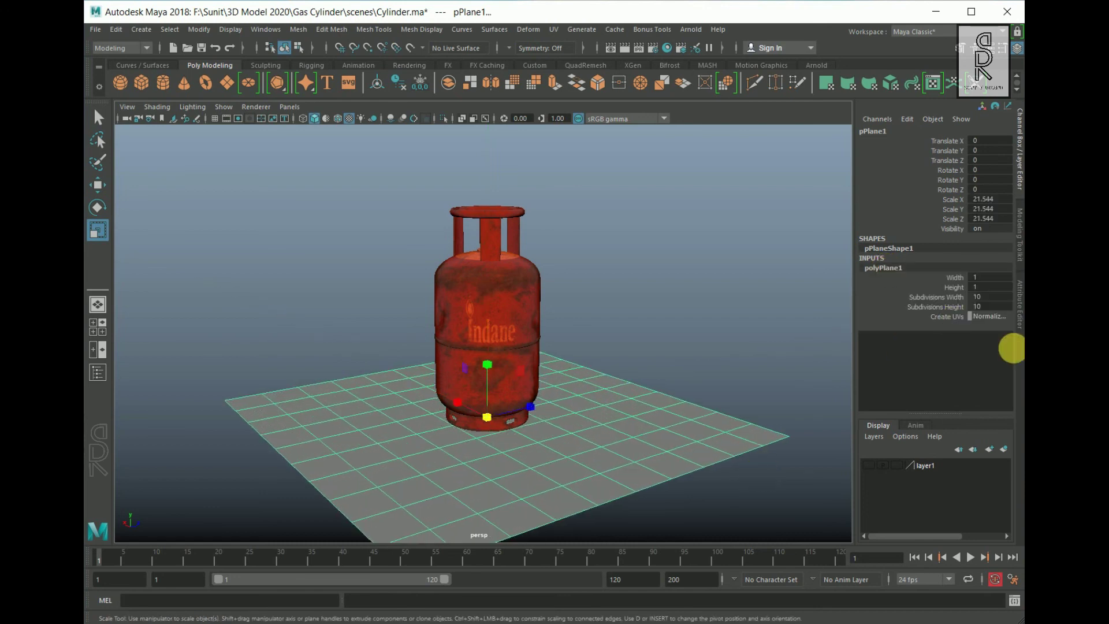
left_click(952, 298)
left_click(948, 307, "shift")
middle_click_drag(620, 376, 251, 364)
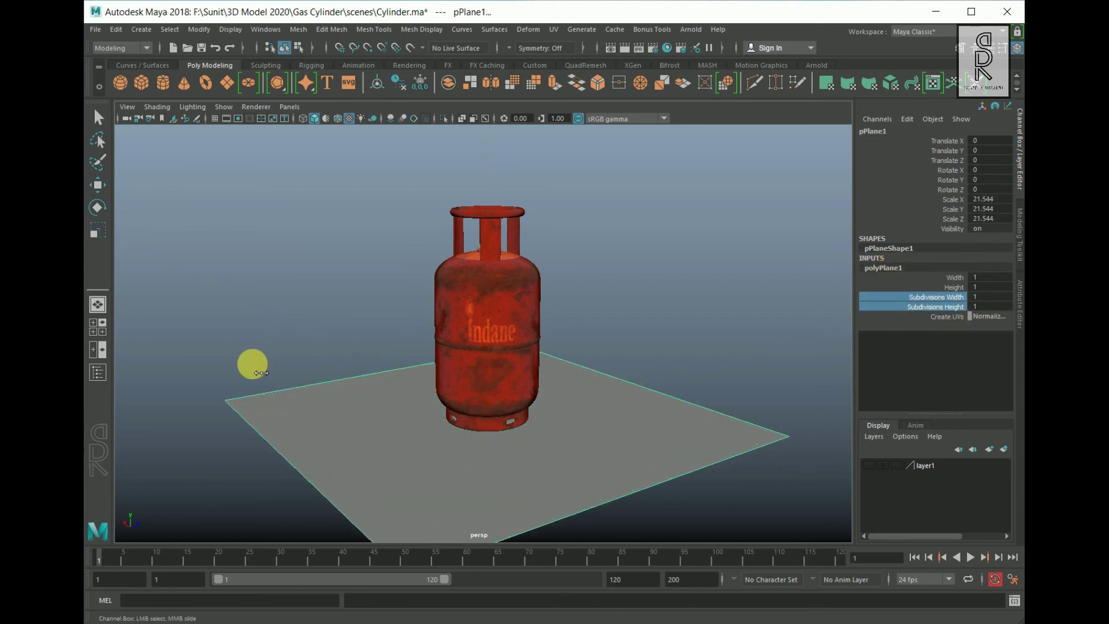
right_click_drag(623, 440, 411, 399, "alt")
left_click_drag(412, 399, 387, 425, "alt")
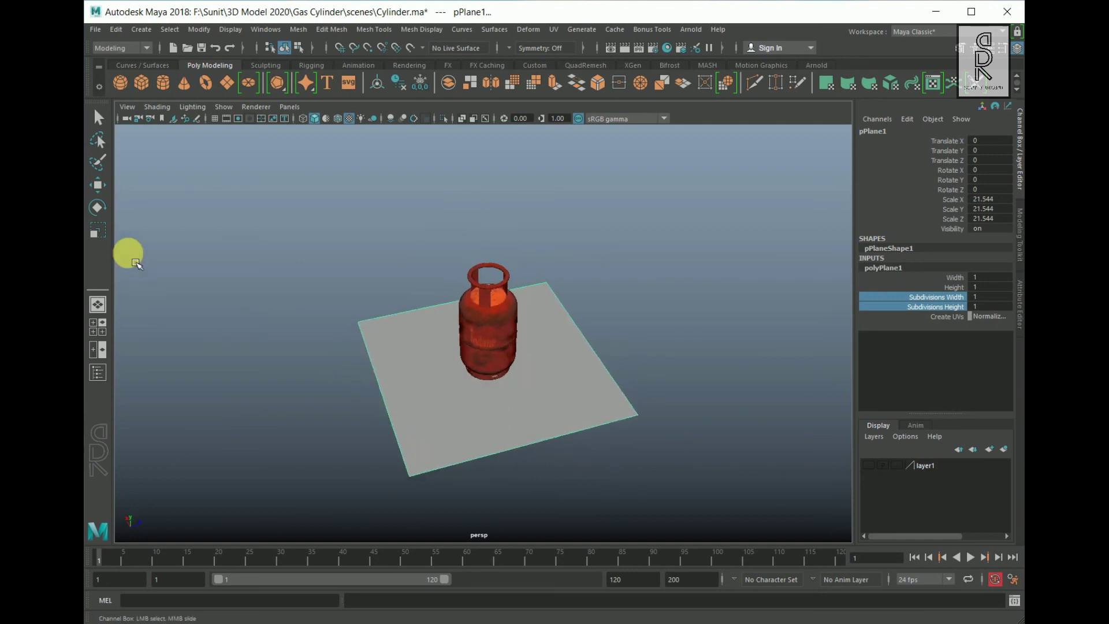
Enlarge the floor plane uniformly to a scale of about 39.9
left_click(98, 232)
left_click_drag(494, 375, 621, 389)
Extrude the plane's edge behind the cylinder straight up to form a back wall
left_click_drag(559, 364, 540, 342, "alt")
right_click_drag(540, 342, 636, 257, "alt")
left_click(626, 325)
right_click_drag(564, 374, 520, 363, "alt")
left_click_drag(520, 364, 570, 378, "alt")
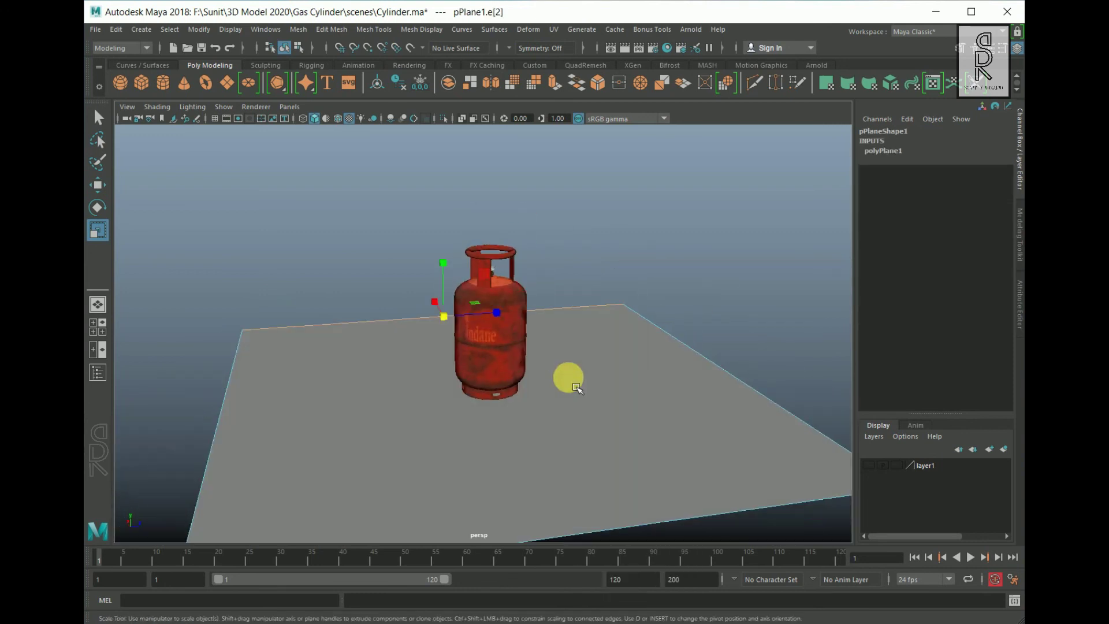
left_click(97, 185)
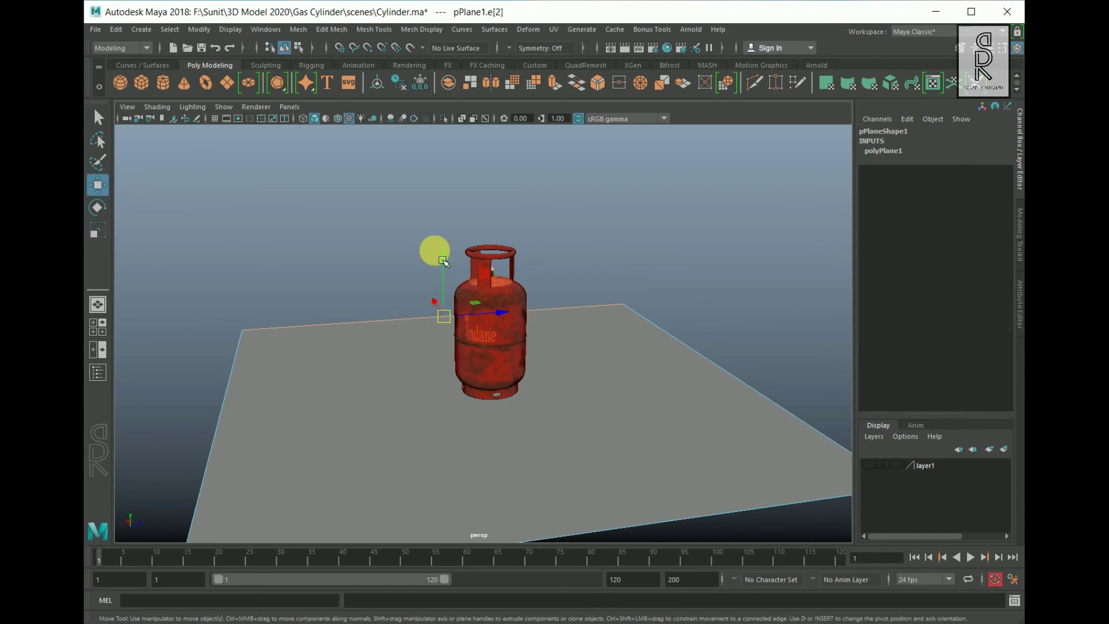
left_click_drag(454, 262, 444, 86, "shift")
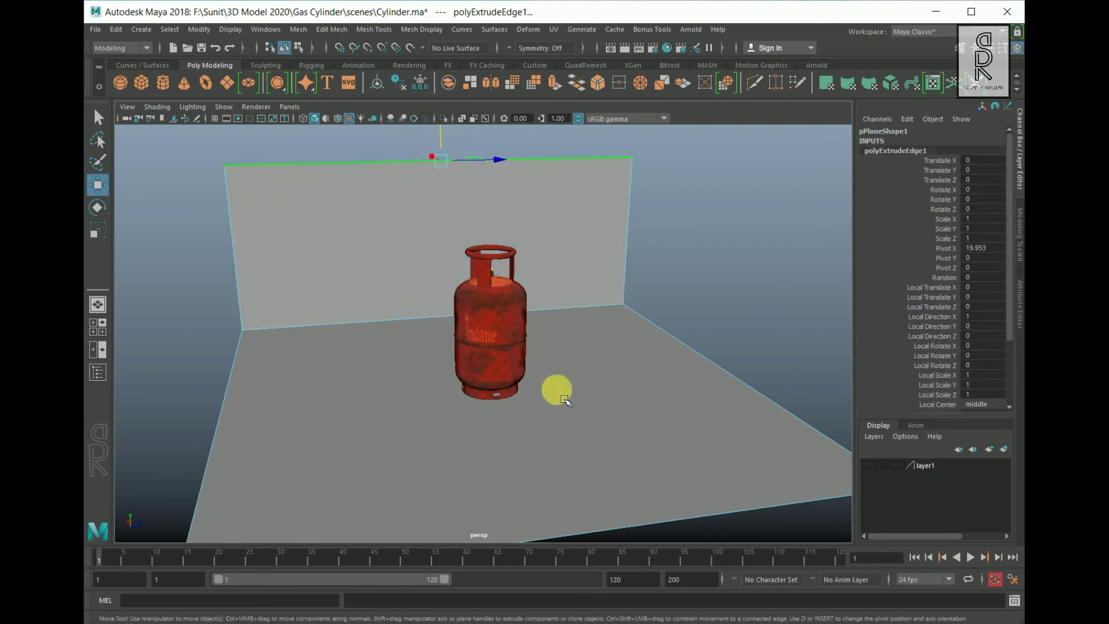
Enlarge the backdrop by raising the wall's top edge and moving the floor's front edge outward, away from the wall
left_click_drag(437, 387, 474, 373, "alt")
scroll(474, 373, "down", 3)
left_click_drag(388, 211, 391, 119)
left_click(590, 376)
left_click_drag(613, 393, 601, 453, "alt")
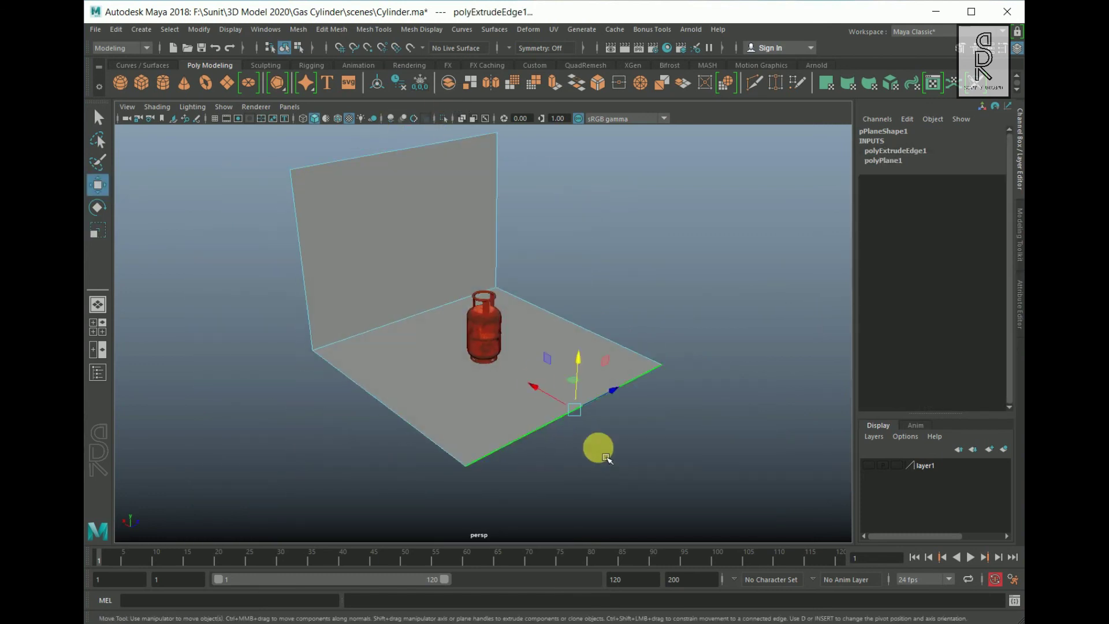
left_click_drag(534, 387, 652, 454)
left_click(416, 168)
middle_click_drag(417, 168, 462, 260, "alt")
left_click_drag(448, 182, 453, 148)
left_click_drag(572, 271, 522, 283, "alt")
right_click_drag(522, 286, 582, 267)
scroll(460, 421, "up", 6)
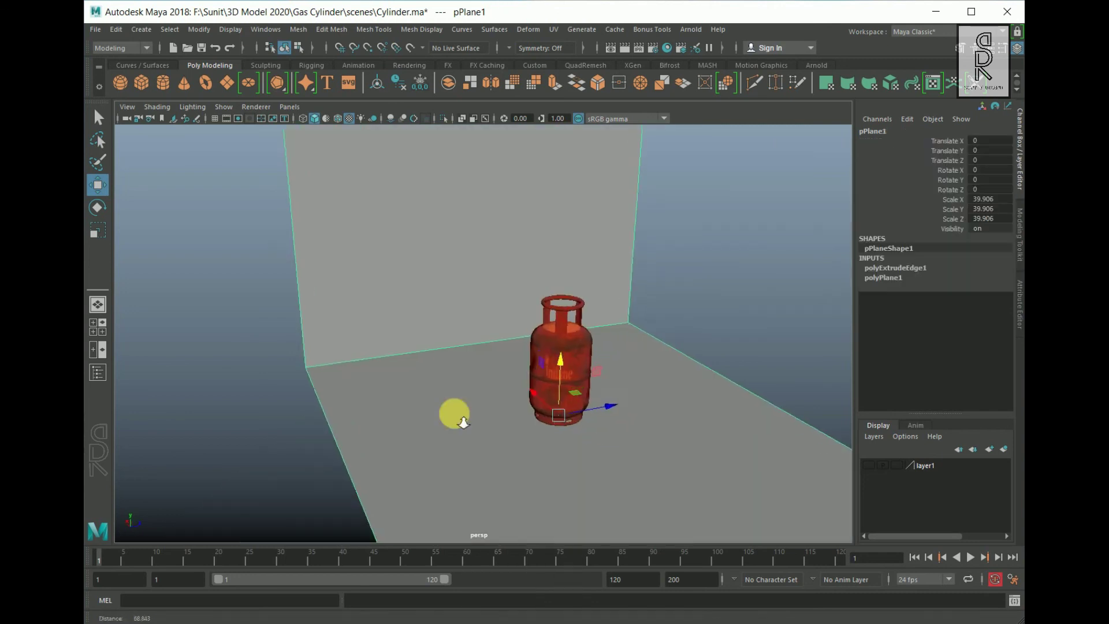
Bevel the edge where the floor meets the back wall, using a fraction of 0.3 and 12 segments
left_click_drag(460, 421, 452, 402, "alt")
right_click_drag(460, 296, 458, 258)
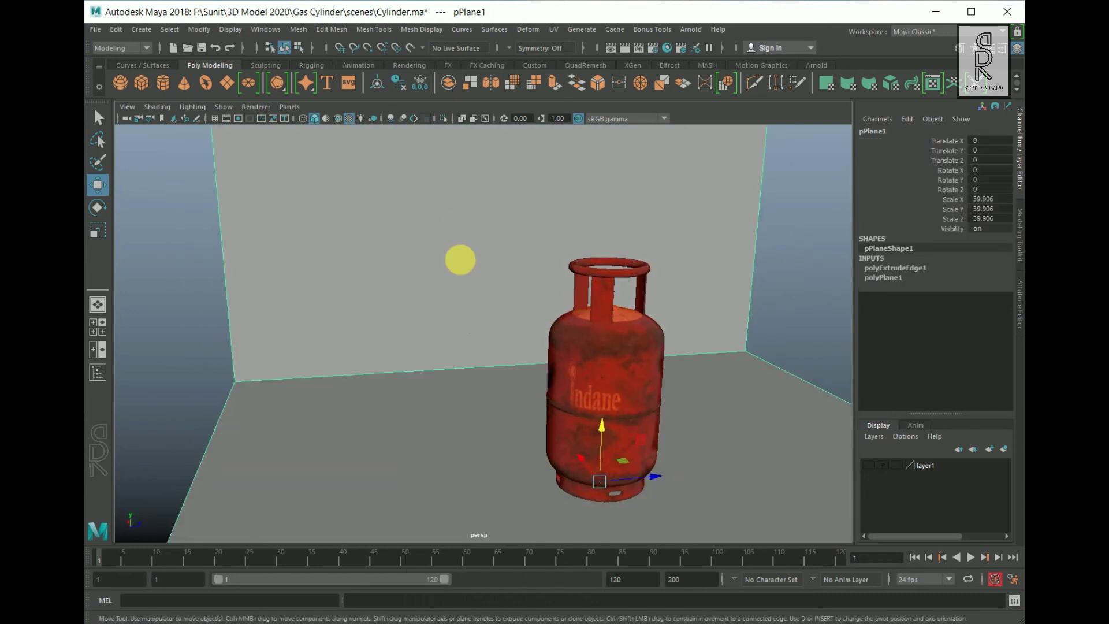
left_click(450, 358)
left_click_drag(465, 418, 426, 408, "alt")
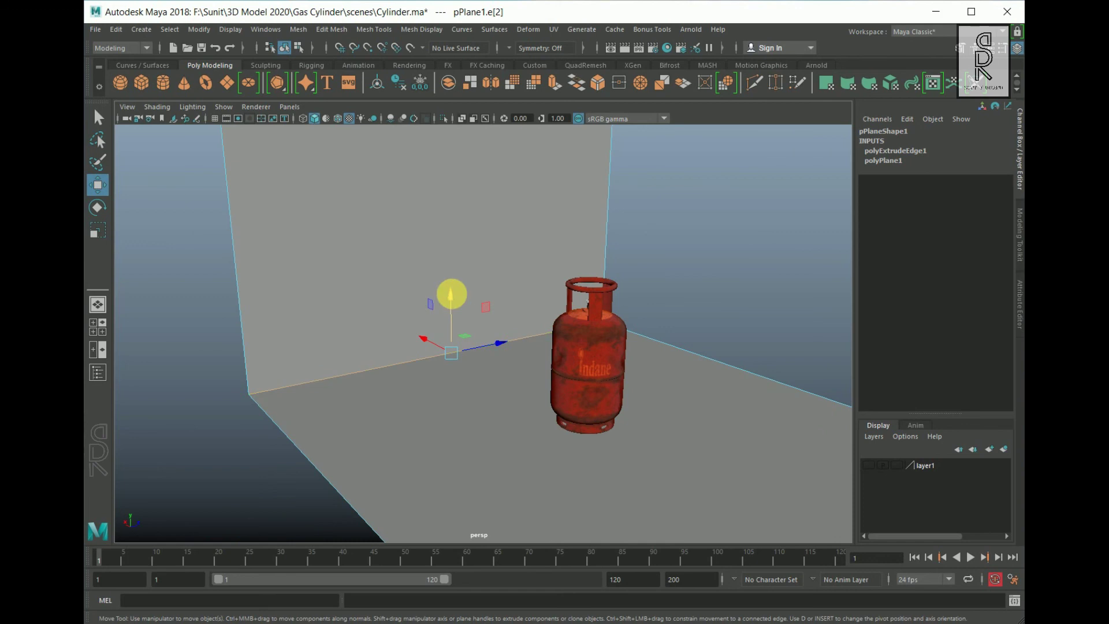
right_click_drag(451, 293, 514, 294, "shift")
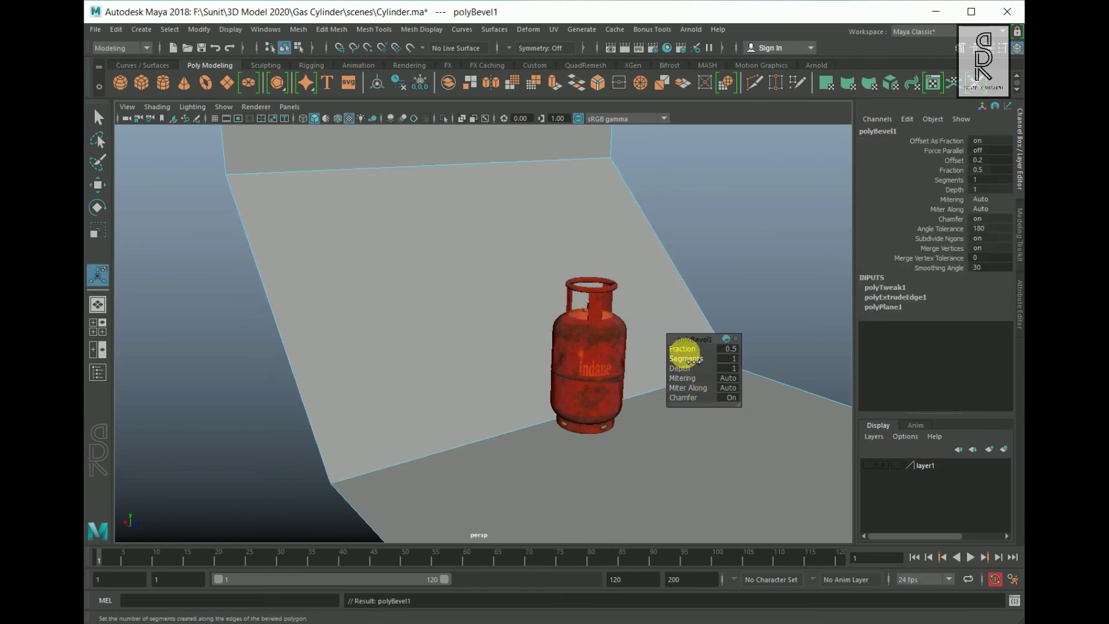
left_click_drag(687, 352, 770, 366)
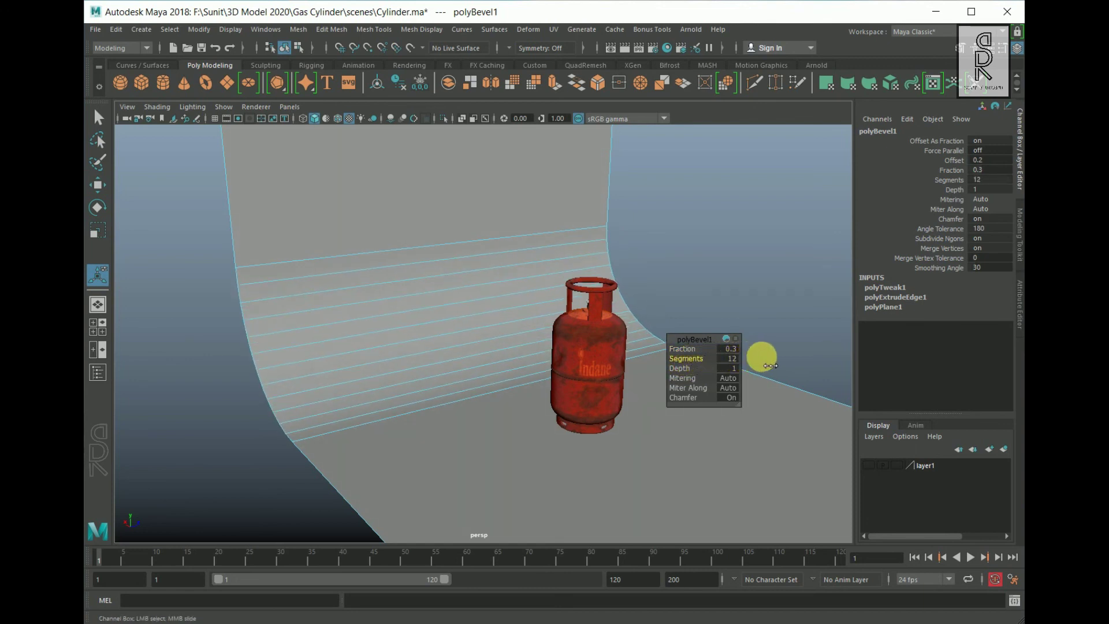
Widen the whole backdrop along the Z axis to a scale of about 74.8
left_click_drag(649, 389, 440, 401, "alt")
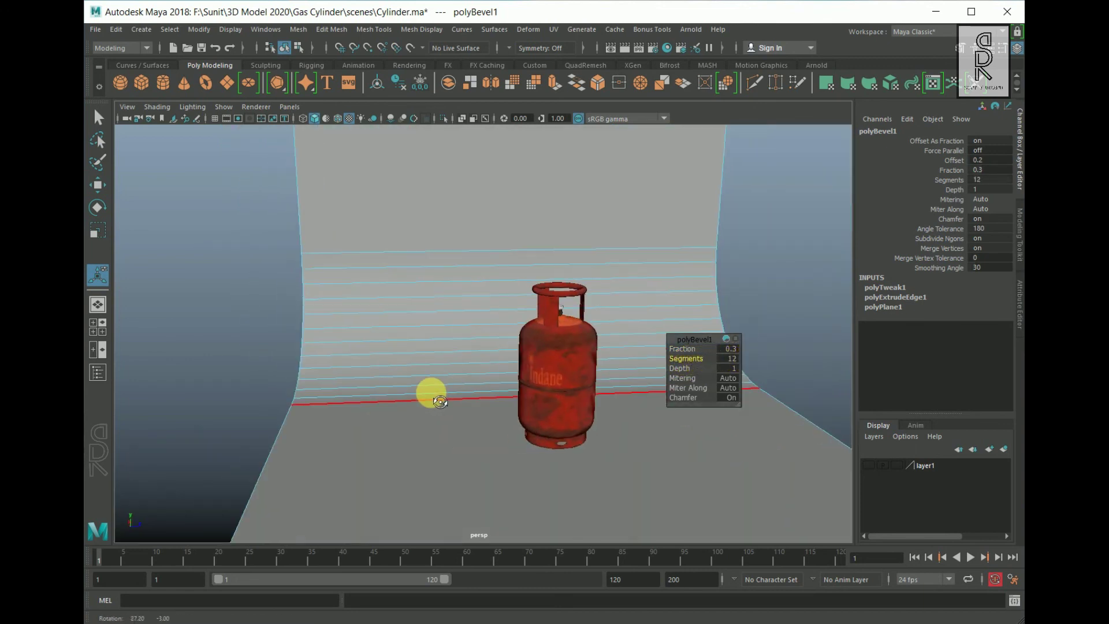
right_click_drag(436, 282, 496, 260)
scroll(355, 437, "down", 3)
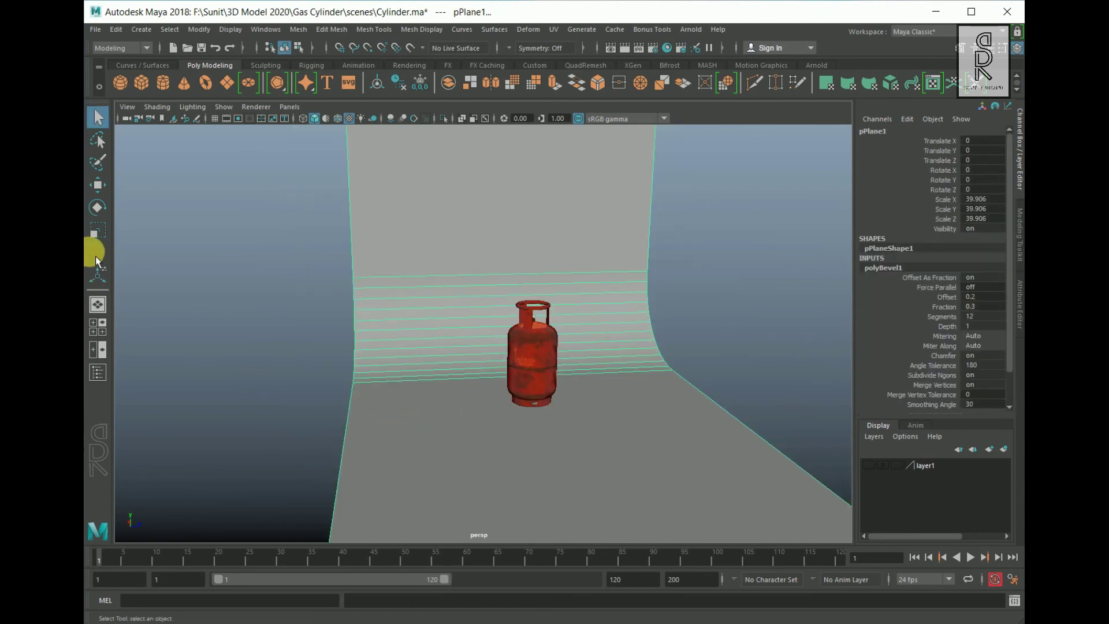
left_click(98, 231)
left_click_drag(593, 409, 465, 394)
scroll(537, 427, "down", 2)
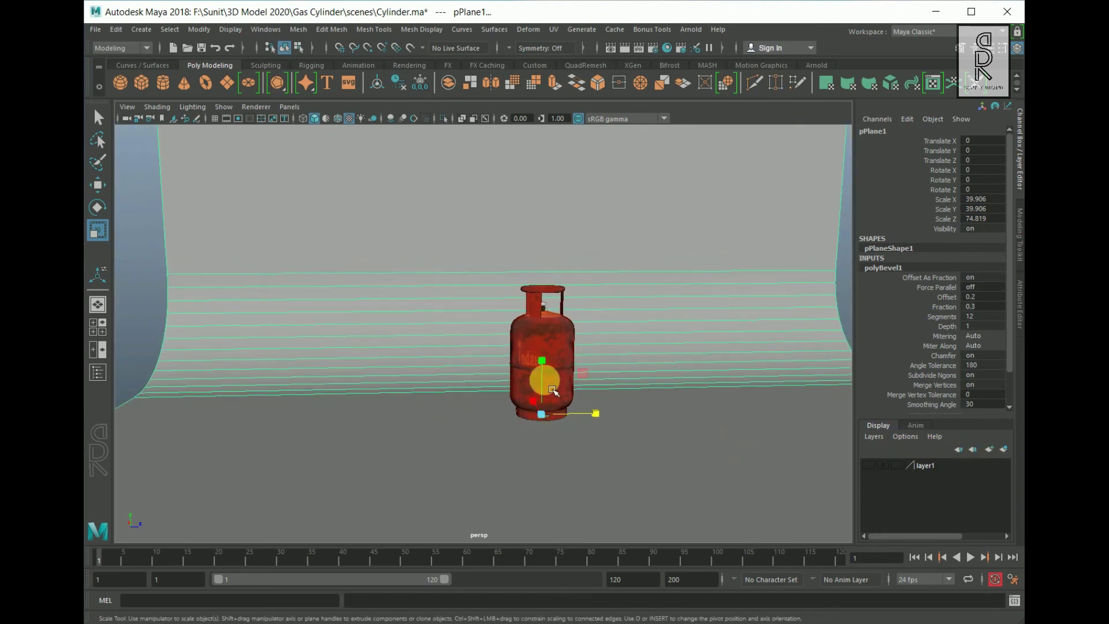
right_click_drag(464, 367, 534, 399, "alt")
middle_click_drag(535, 399, 481, 393, "alt")
Assign a new Arnold aiStandardSurface material to the backdrop
right_click(588, 245)
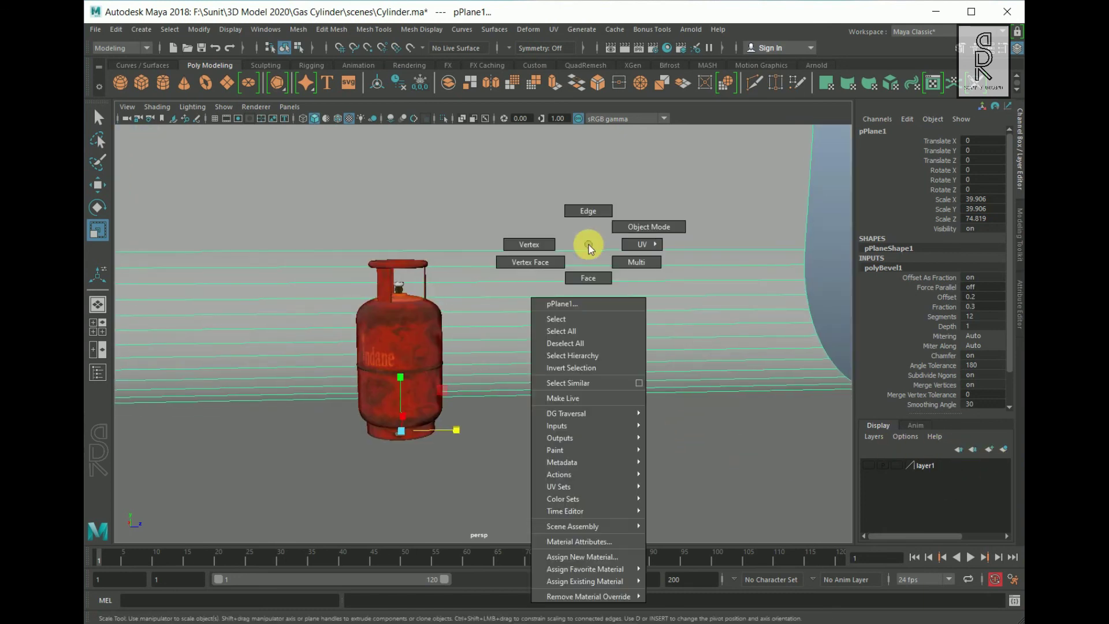
left_click(594, 558)
left_click(533, 203)
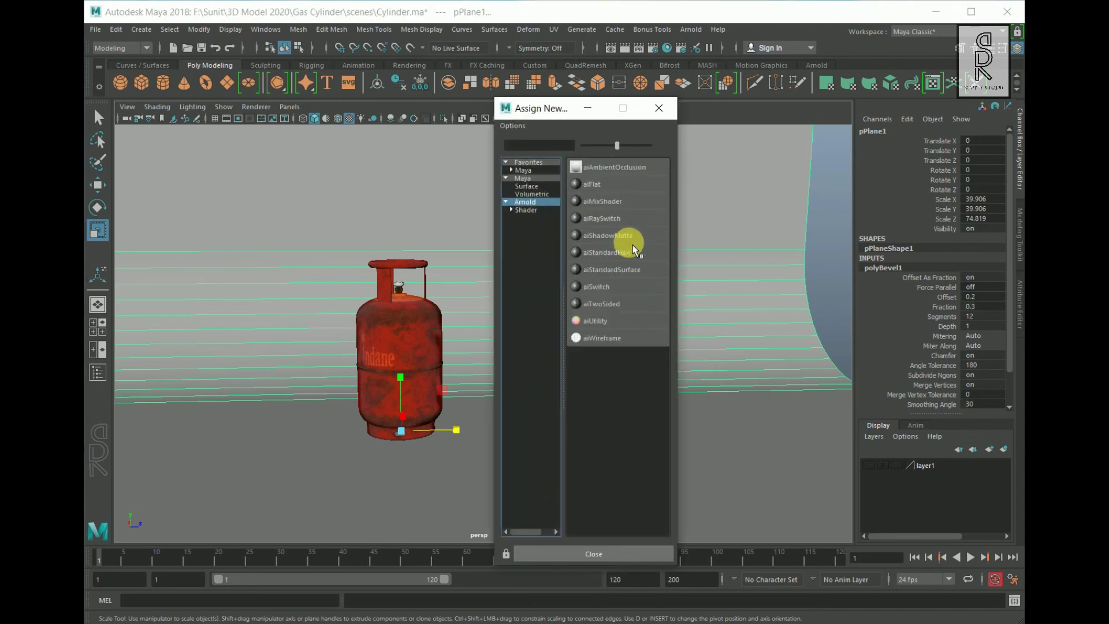
left_click(624, 270)
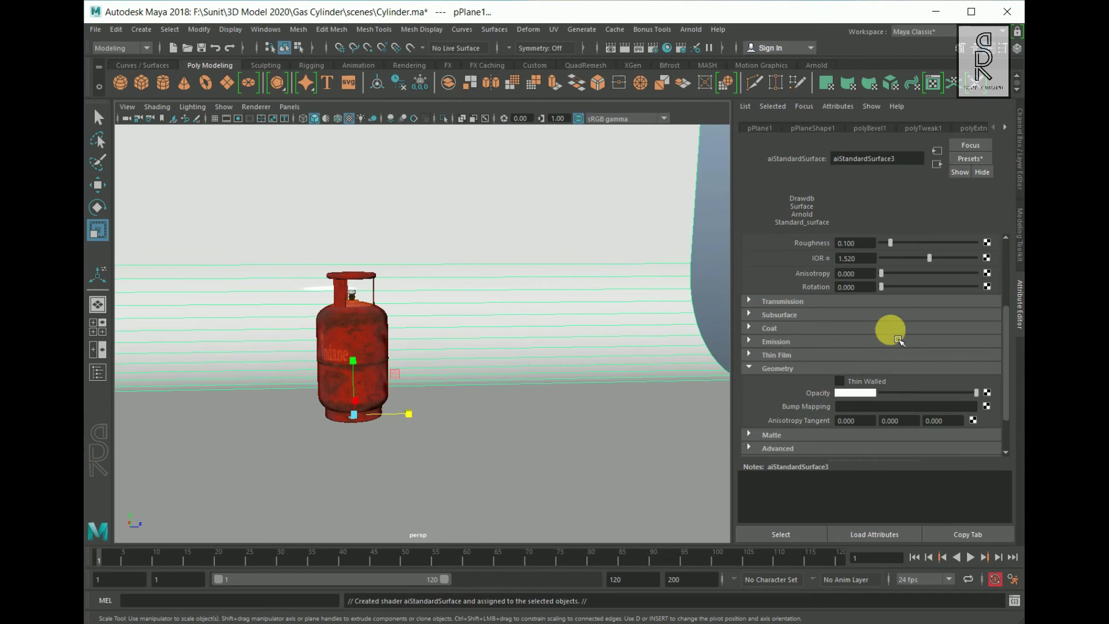
Set the backdrop material's base weight to 1, its base color to dark grey and its specular roughness to about 0.66
scroll(962, 312, "up", 4)
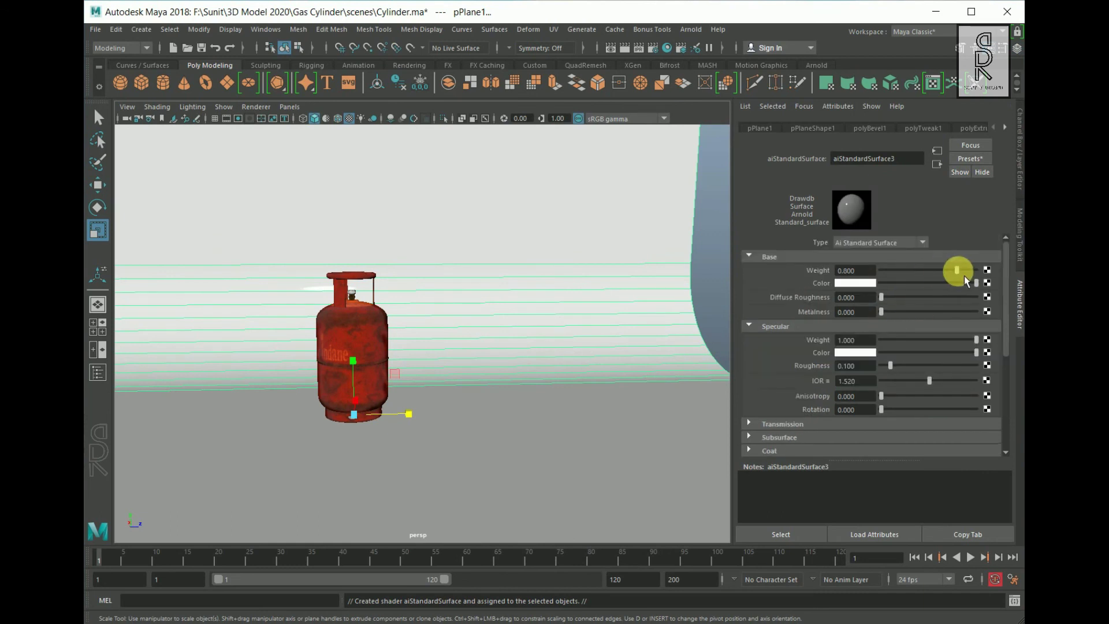
left_click_drag(965, 276, 908, 297)
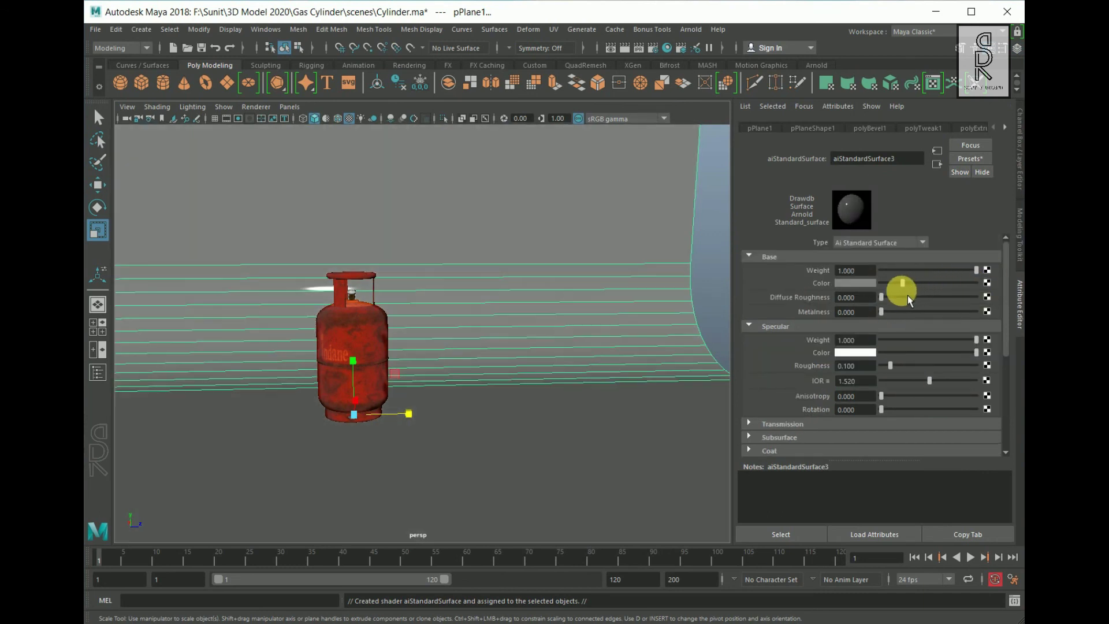
left_click_drag(900, 372, 943, 371)
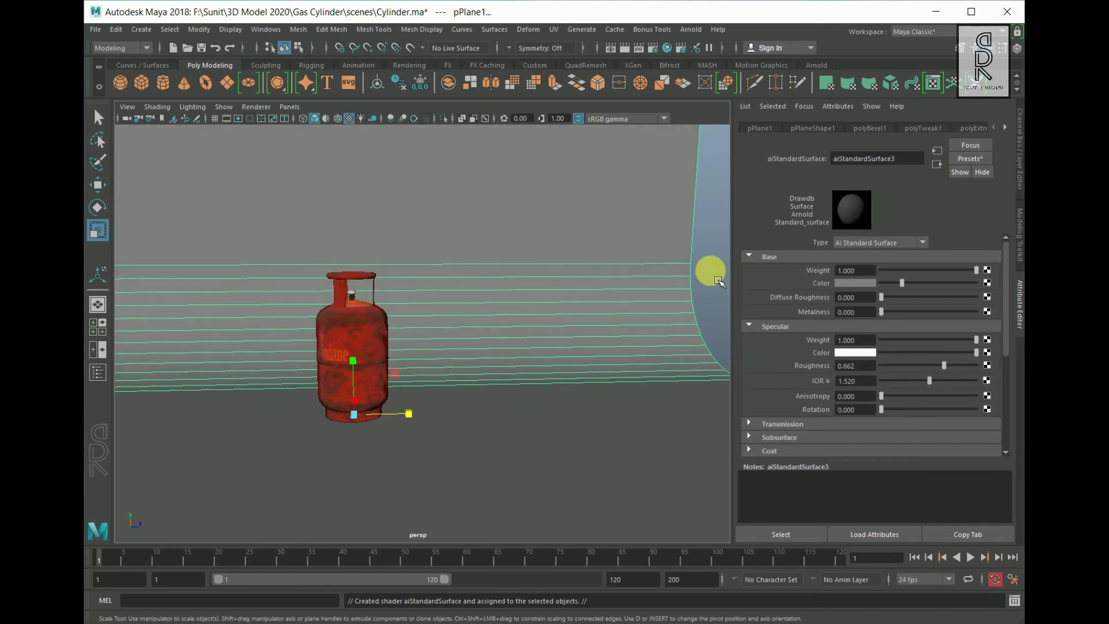
left_click_drag(903, 284, 899, 284)
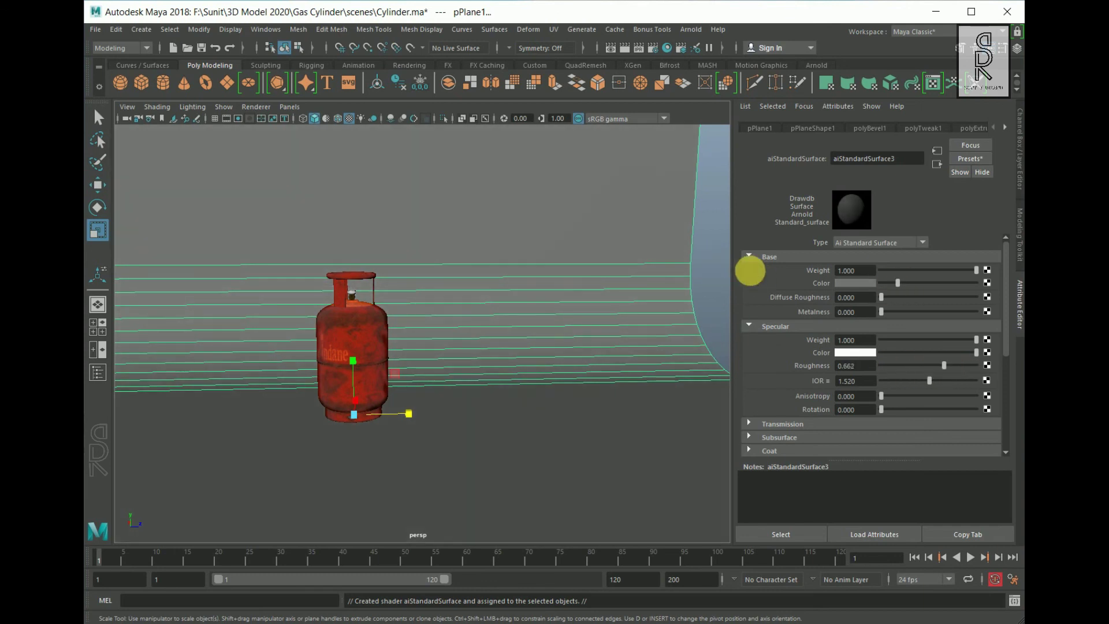
Move the backdrop along the X axis so its wall sits farther behind the cylinder
left_click(716, 244)
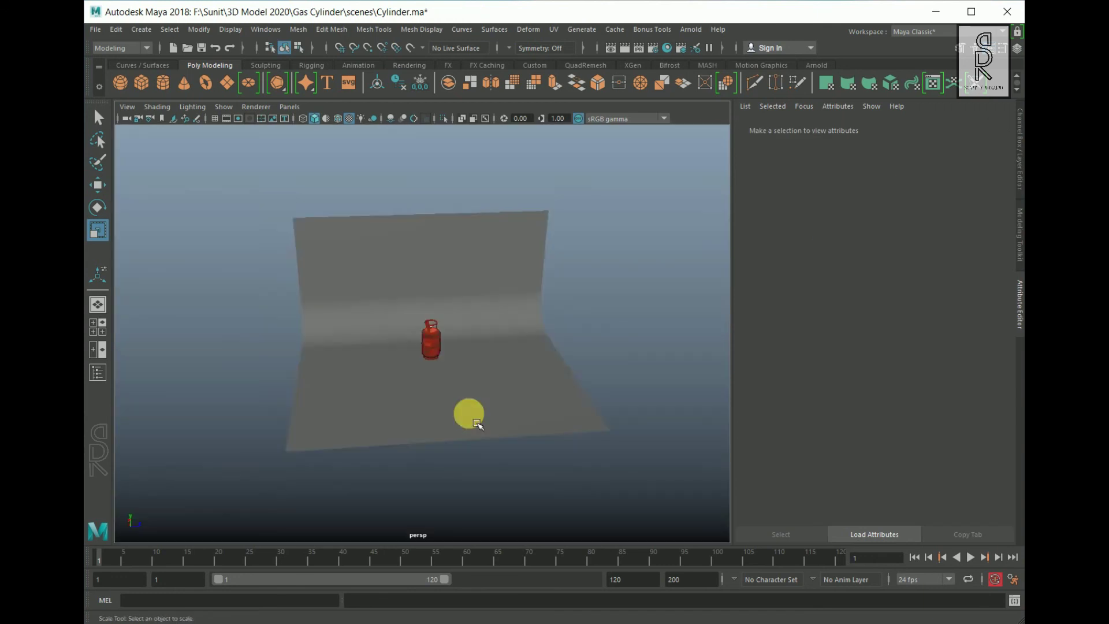
left_click(469, 414)
right_click_drag(469, 414, 535, 419, "alt")
left_click_drag(535, 420, 487, 411, "alt")
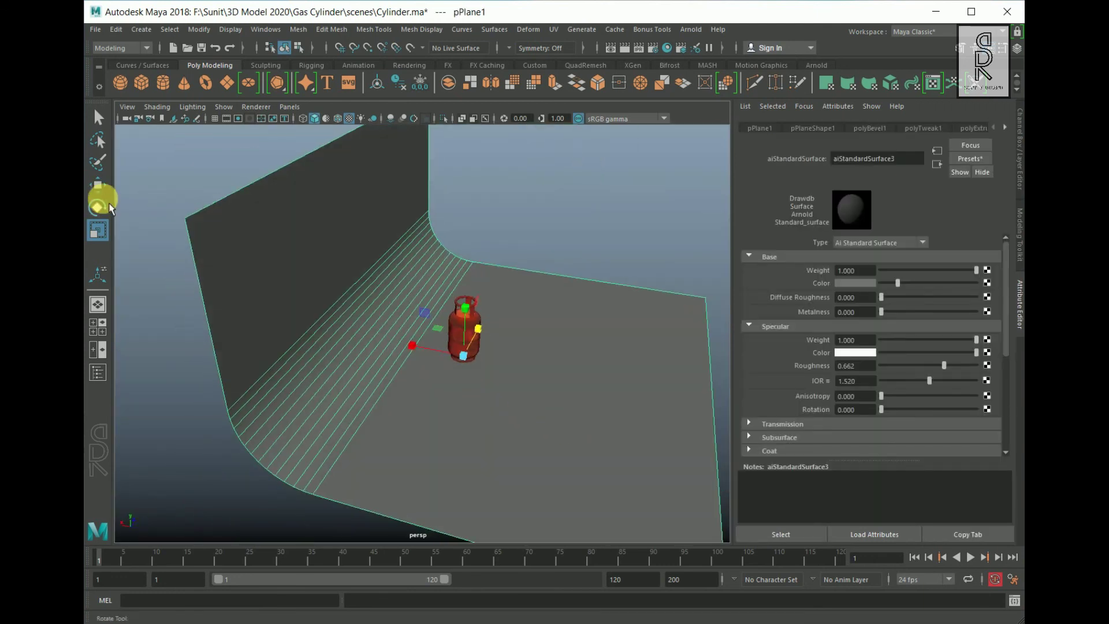
left_click(100, 186)
left_click_drag(414, 346, 342, 334)
left_click_drag(566, 376, 522, 379, "alt")
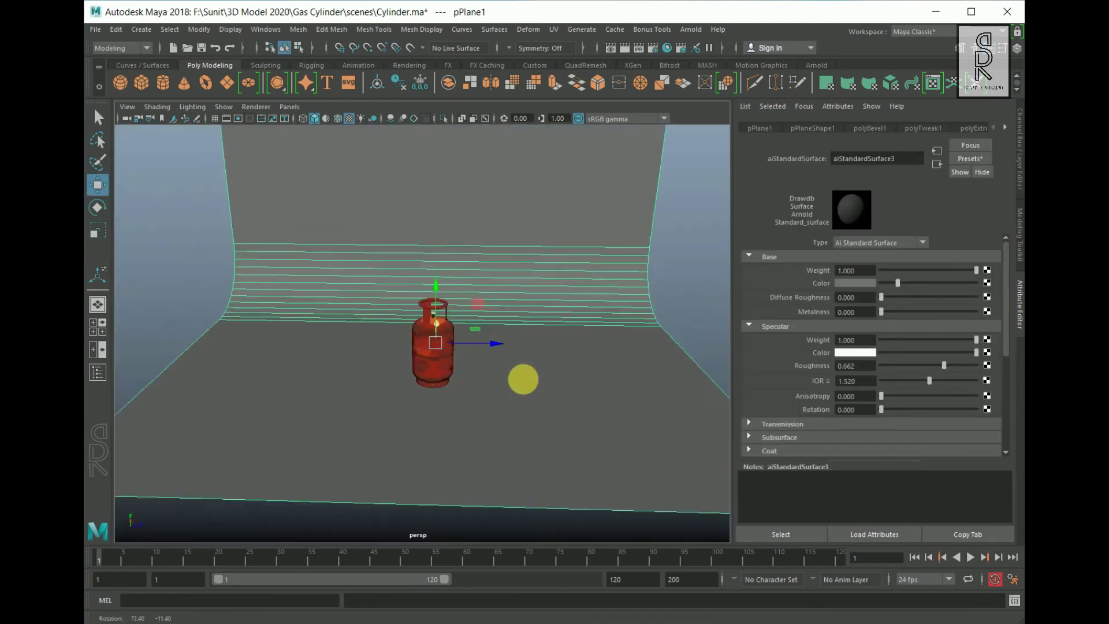
Put the backdrop on a new display layer and set that layer to reference mode
right_click_drag(522, 379, 505, 404, "alt")
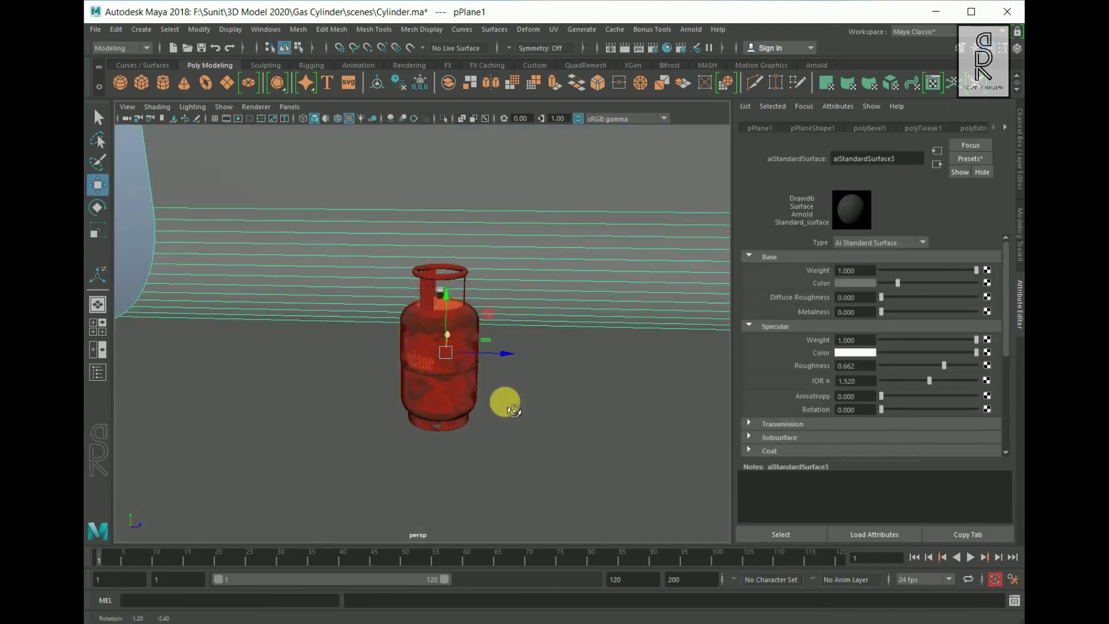
left_click(1020, 149)
left_click(1003, 450)
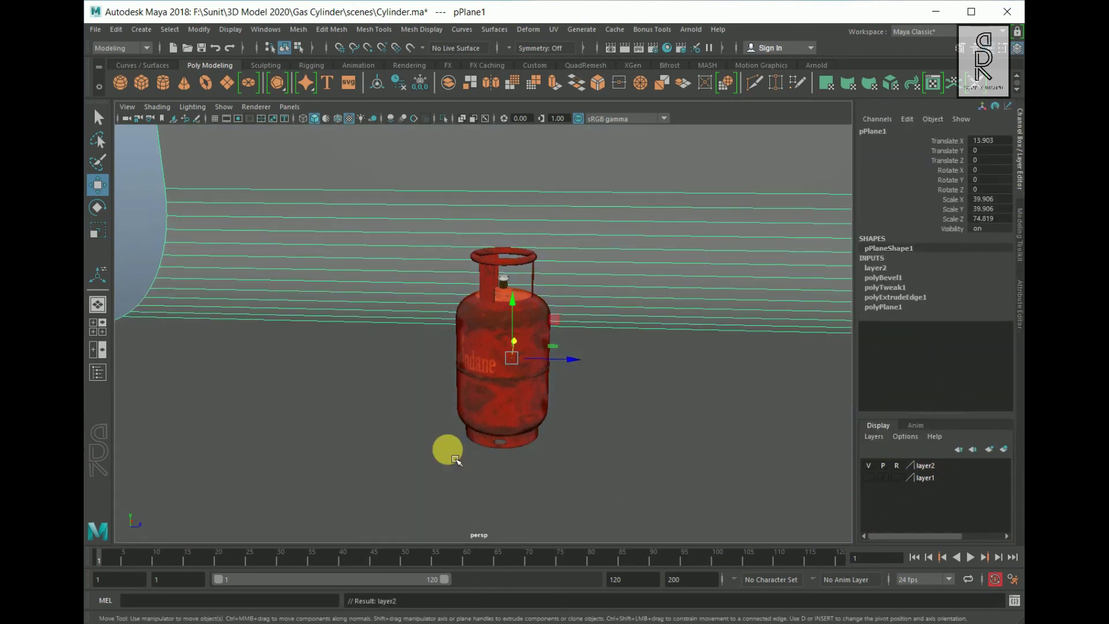
left_click(332, 443)
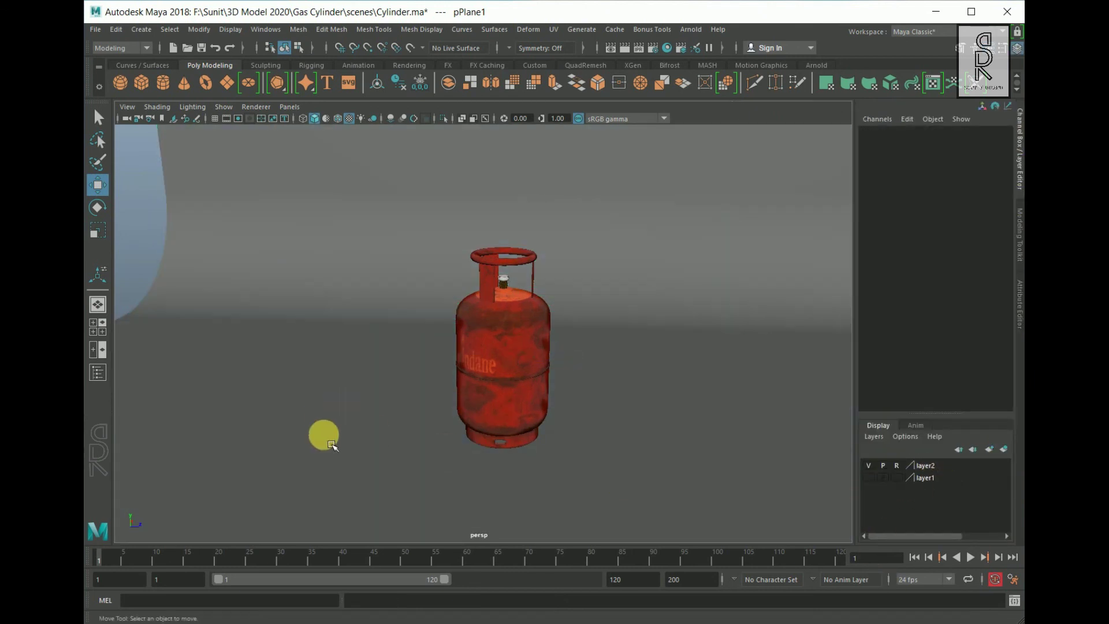
left_click_drag(332, 445, 425, 448, "alt")
Create a new camera and look through it in the viewport
left_click(141, 30)
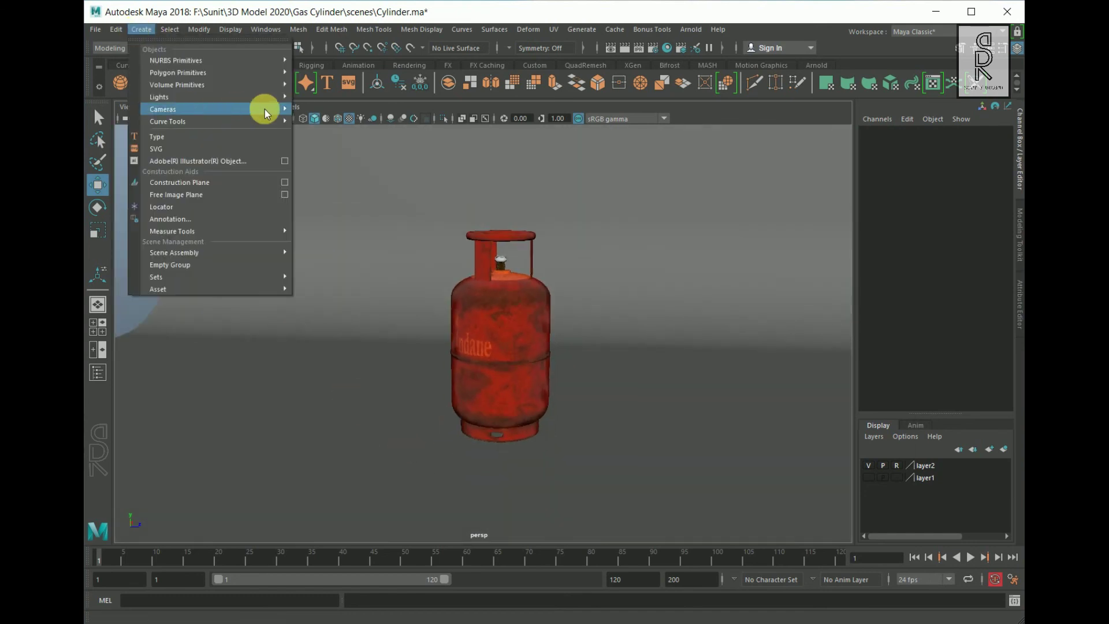
mouse_move(264, 110)
left_click(342, 118)
left_click(290, 107)
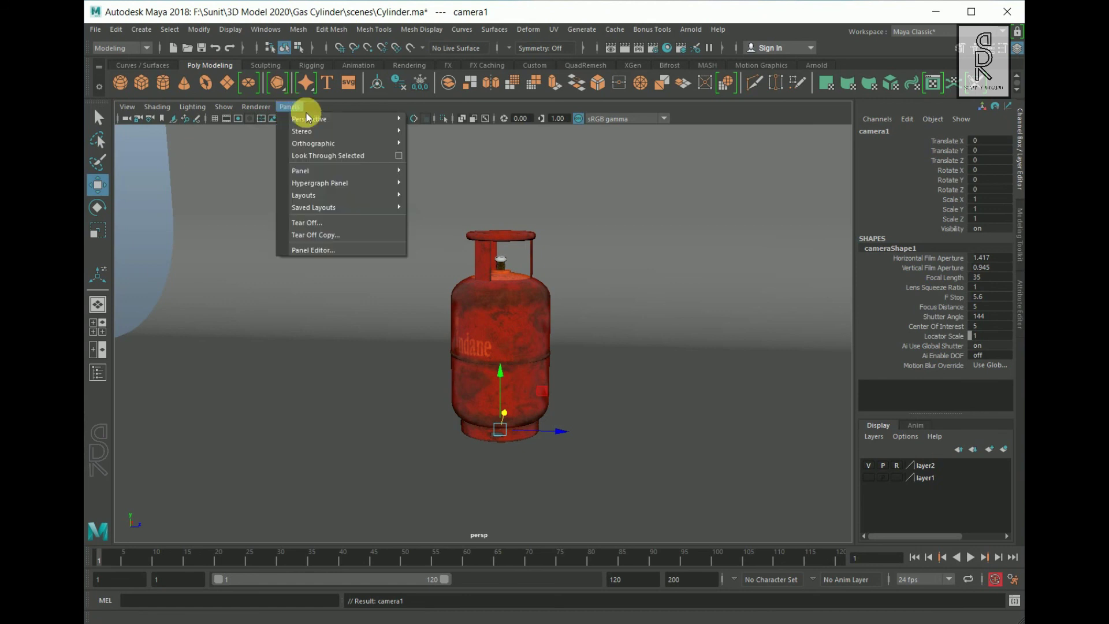
mouse_move(379, 117)
left_click(433, 119)
Aim the new camera at the front of the cylinder against the backdrop wall and show its film gate
right_click_drag(635, 325, 520, 346, "alt")
left_click_drag(520, 346, 576, 351, "alt")
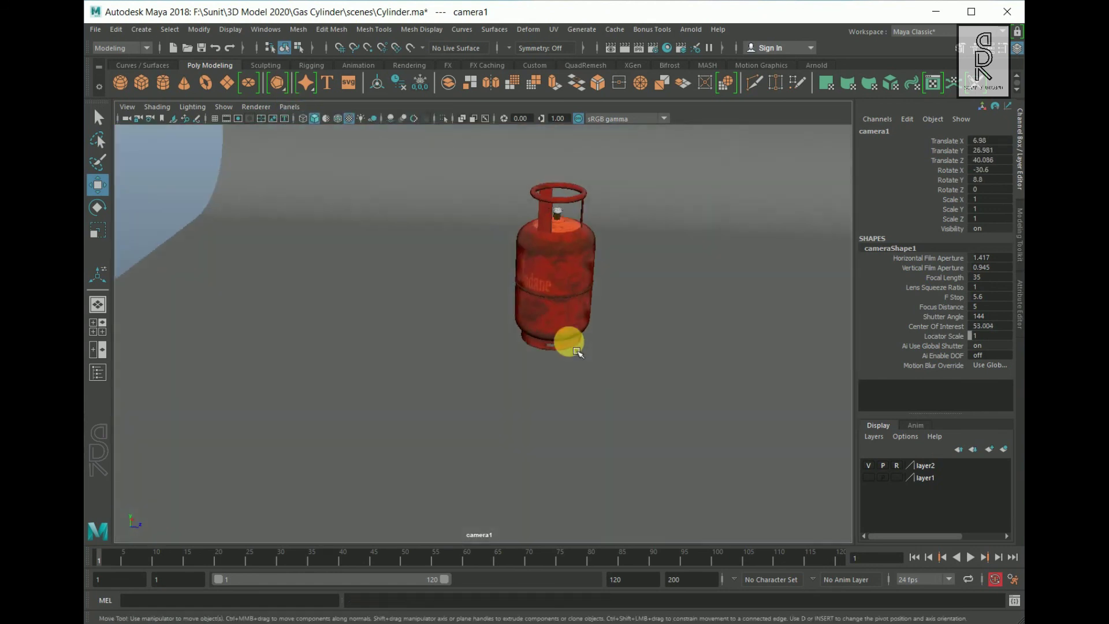
right_click_drag(576, 351, 601, 407, "alt")
middle_click_drag(607, 341, 566, 411, "alt")
left_click_drag(567, 411, 568, 395, "alt")
left_click(229, 119)
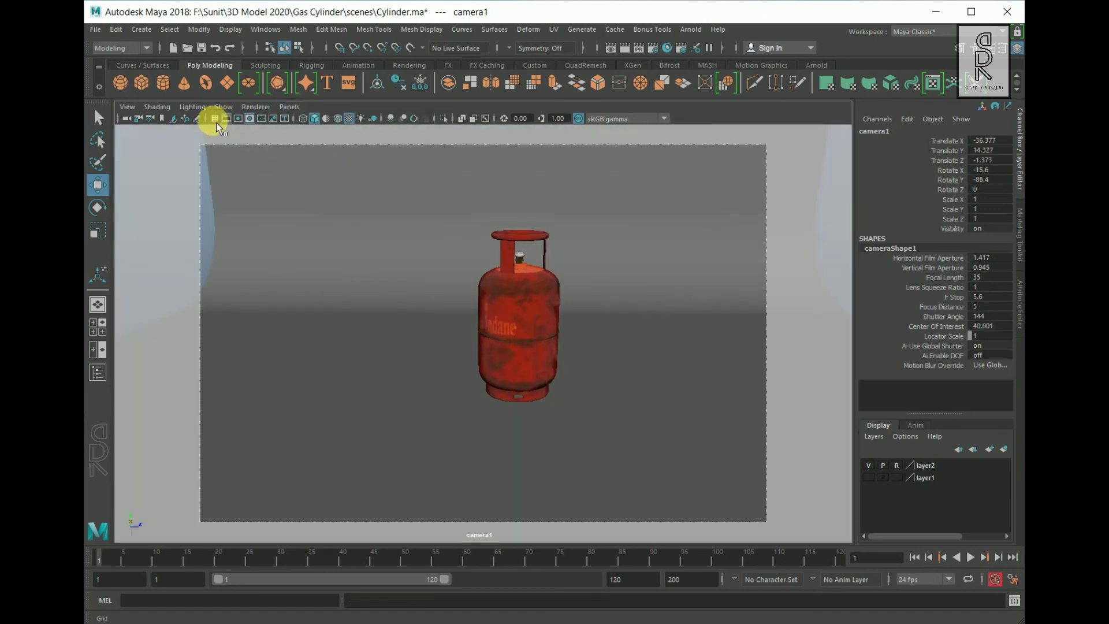
Frame the cylinder closely with its Indane lettering in view, placing the camera at about -19.9, 7.8, -7.3 with Y rotation about -107.6
left_click_drag(534, 359, 535, 328, "alt")
right_click_drag(535, 328, 578, 355, "alt")
middle_click_drag(578, 356, 522, 384, "alt")
right_click_drag(522, 383, 504, 392, "alt")
left_click_drag(504, 392, 549, 400, "alt")
right_click_drag(544, 400, 566, 410, "alt")
mouse_move(566, 410)
left_mouse_down("alt")
mouse_move(583, 400)
mouse_move(568, 400)
left_mouse_up("alt")
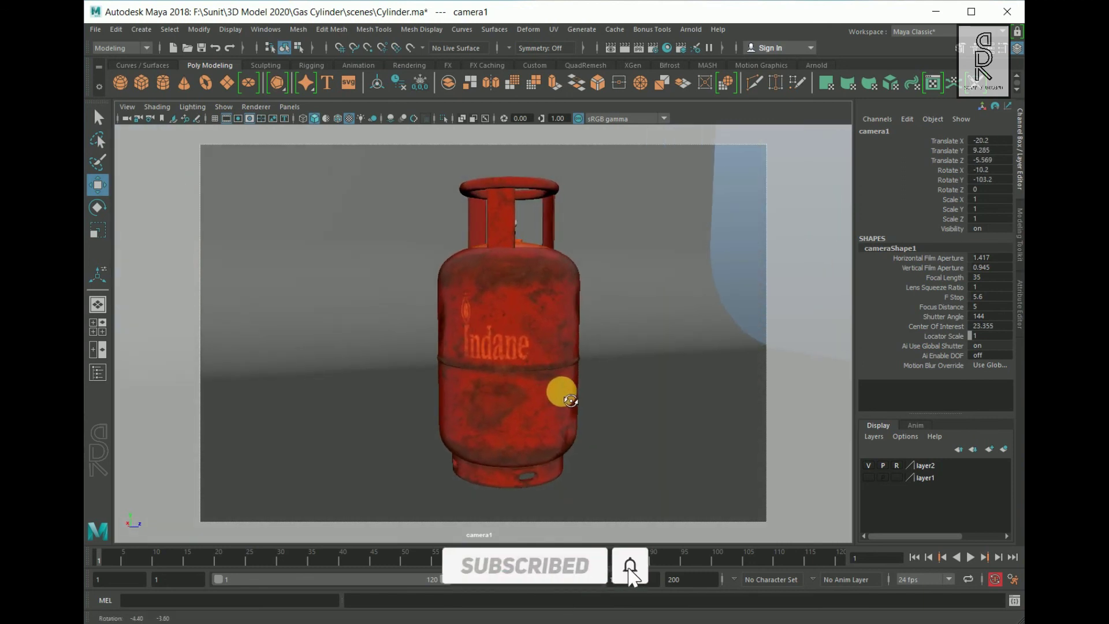
Unlock the backdrop's layer and extend the backdrop across the camera frame with Translate Z about 9.5 and Scale Z about 105.2
left_click(712, 369)
left_click(897, 465)
left_click(747, 458)
left_click_drag(486, 390, 641, 381)
left_click(98, 230)
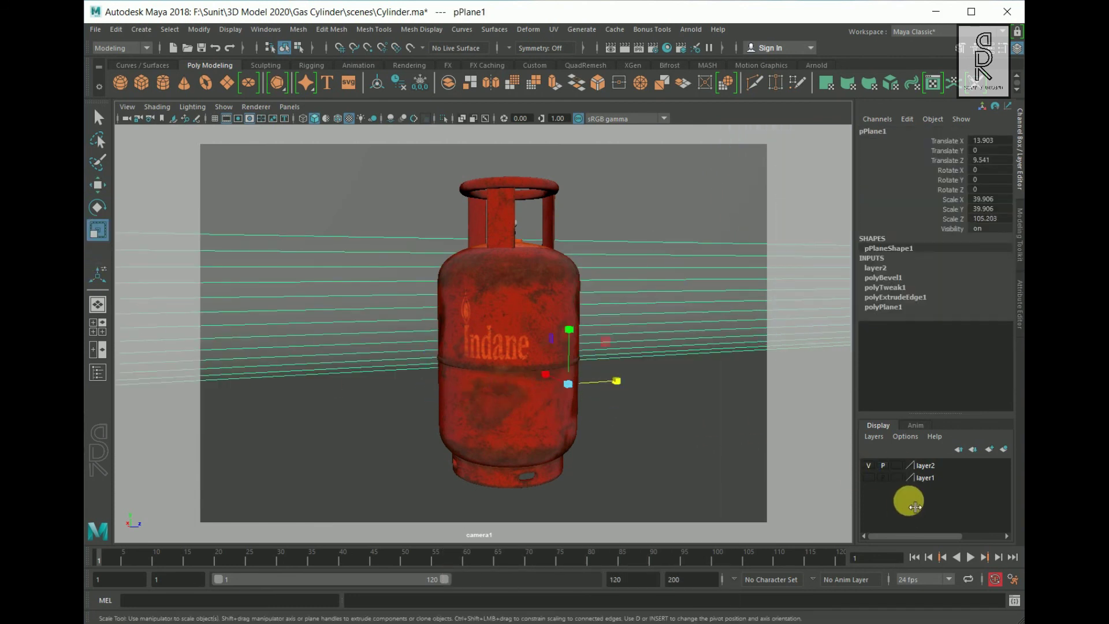
left_click(869, 466)
left_click(871, 465)
left_click(648, 405)
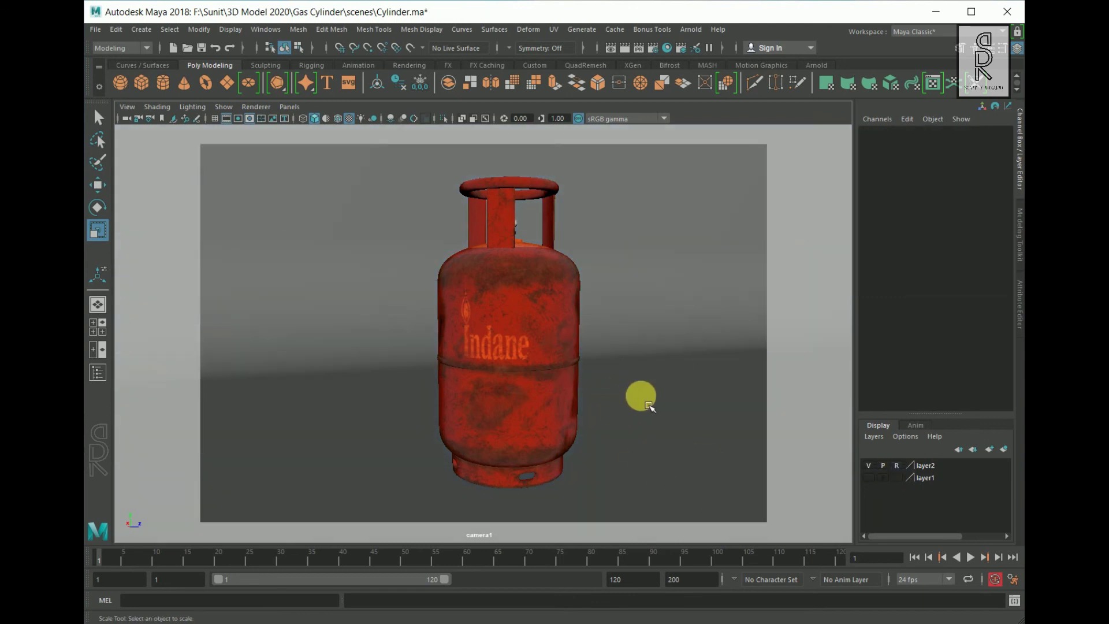
Lock the camera's channels from Translate X through Ai Enable DOF
left_click(129, 120)
left_click_drag(939, 147, 936, 354)
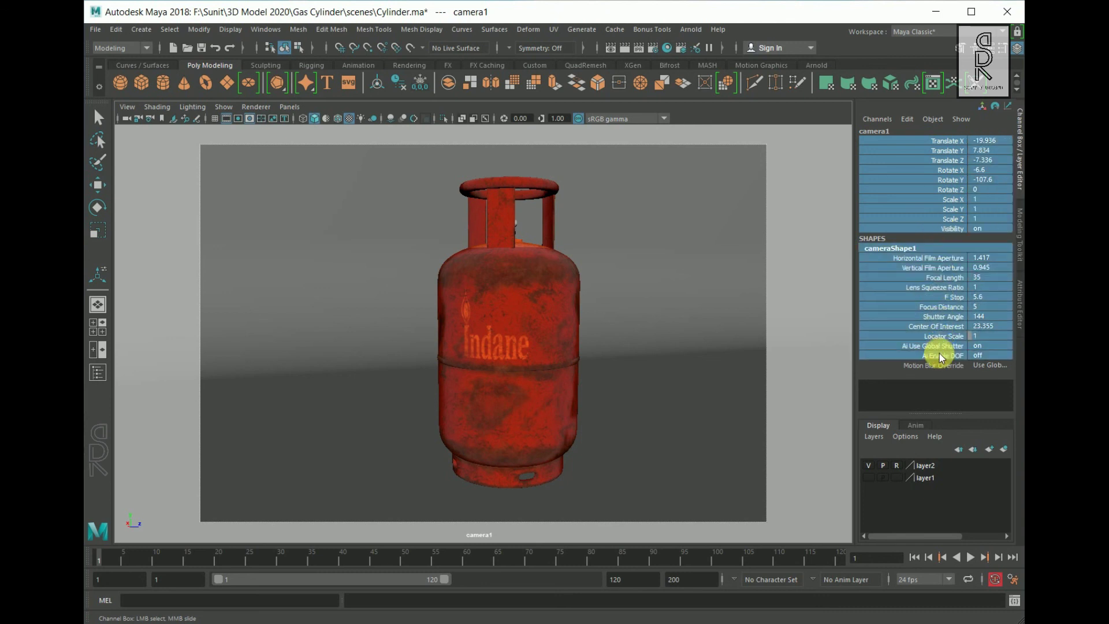
right_click(867, 152)
left_click(902, 407)
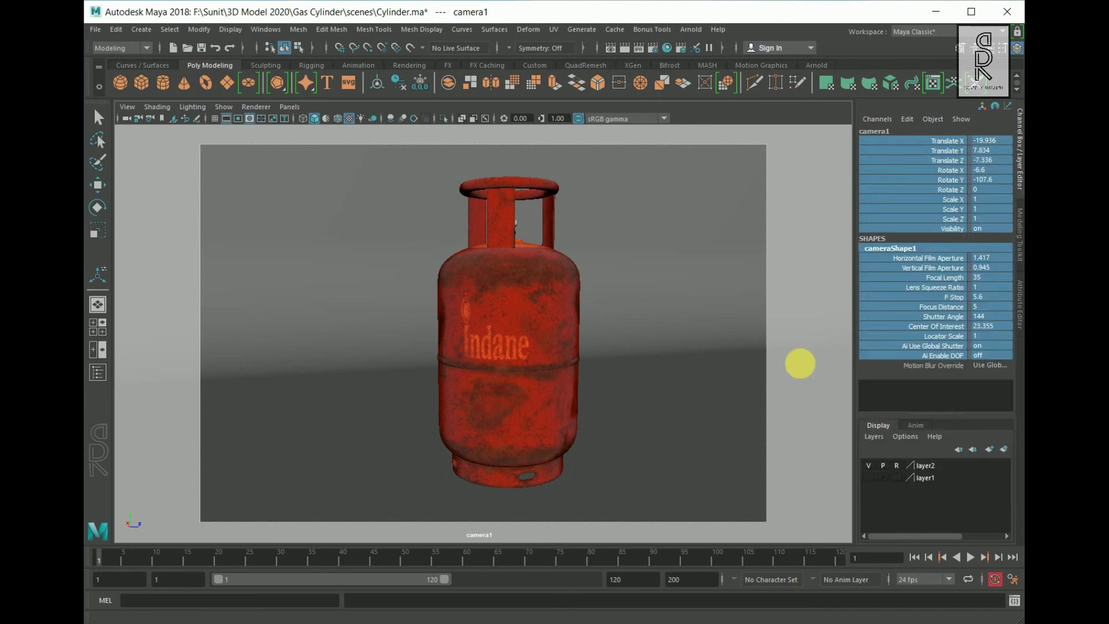
left_click(672, 353)
key("r")
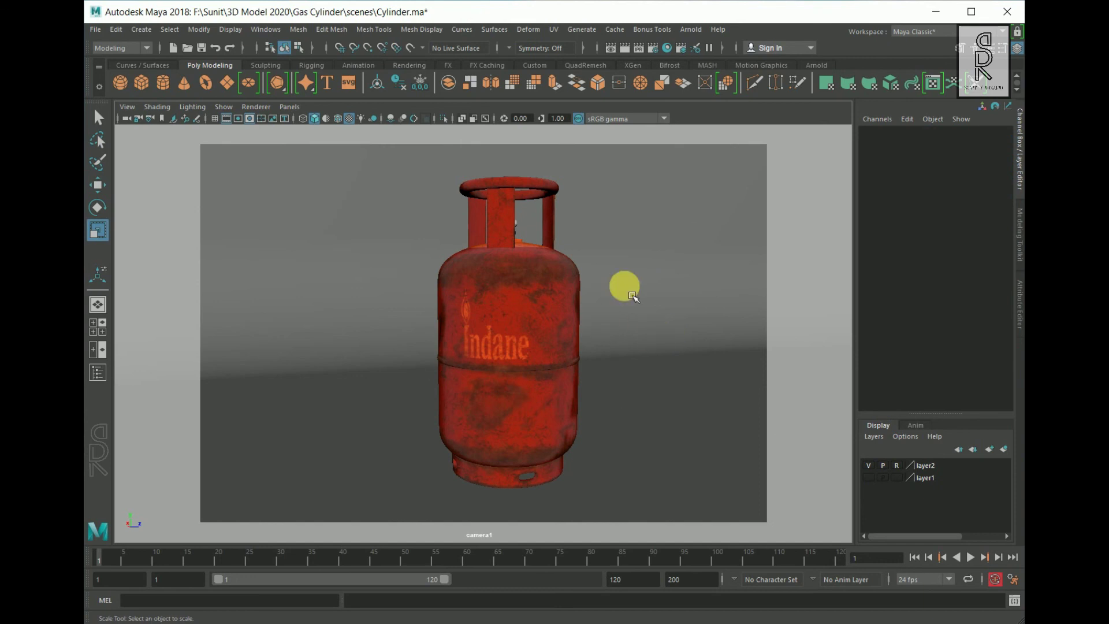
Create an Arnold area light in the perspective view and scale it up uniformly to about 14
key("space")
left_click_drag(626, 287, 625, 288)
left_click_drag(626, 288, 625, 207)
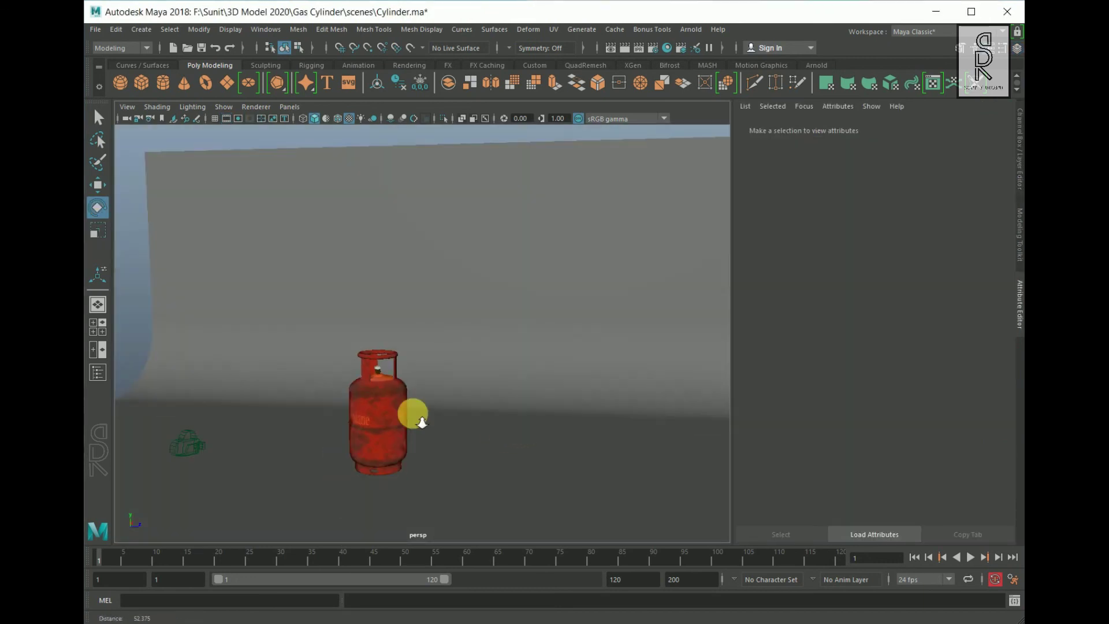
mouse_move(422, 422)
right_mouse_down("alt")
mouse_move(378, 342)
mouse_move(472, 425)
mouse_move(409, 430)
right_mouse_up("alt")
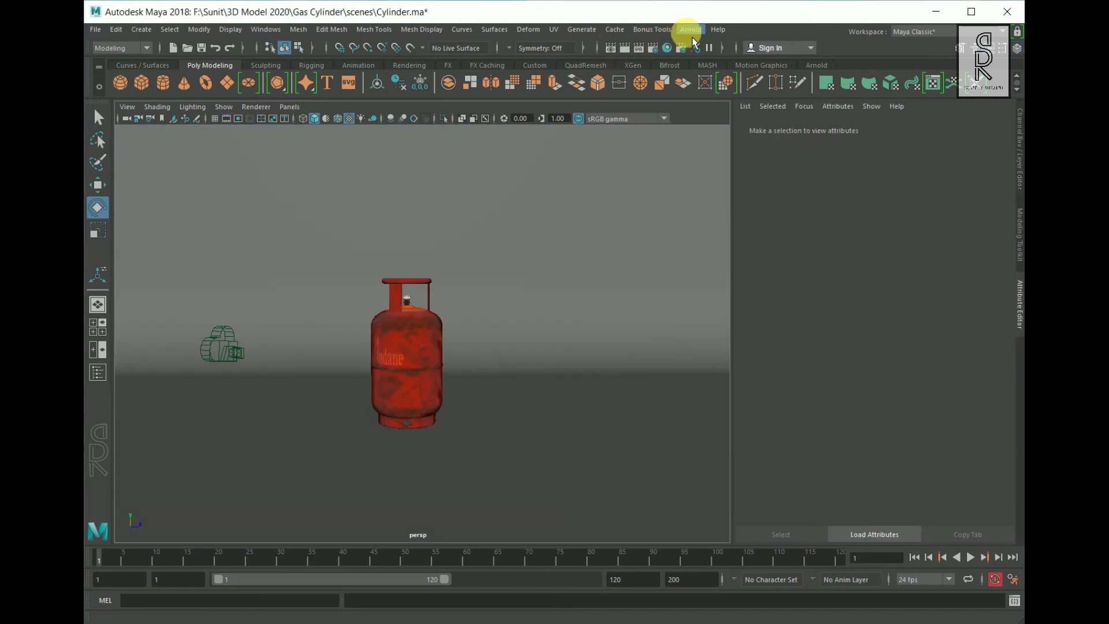
left_click(691, 32)
mouse_move(762, 91)
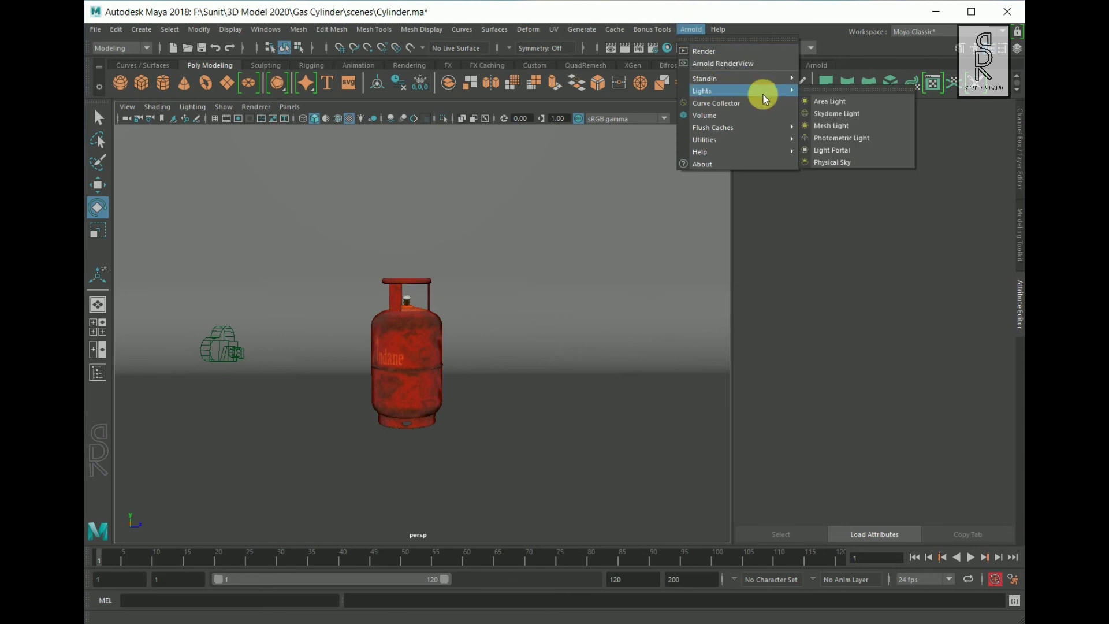
left_click(829, 103)
left_click(98, 230)
middle_click_drag(441, 441, 486, 445)
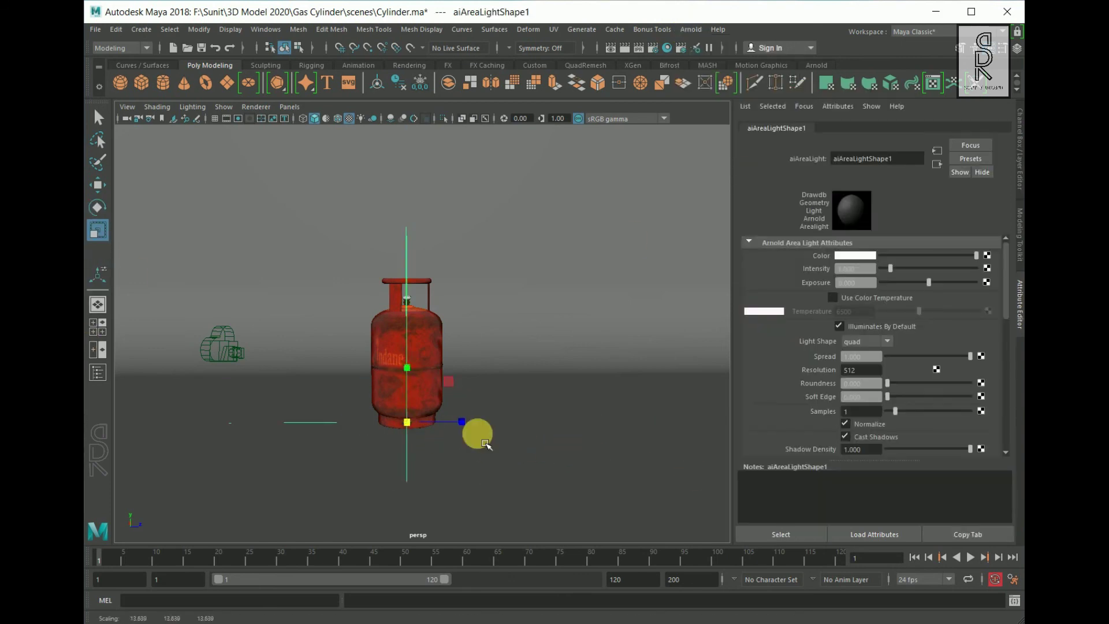
Turn the area light toward the cylinder, move it out behind the camera and raise it above the floor
key("e")
left_click_drag(448, 440, 363, 444)
key("w")
left_click_drag(383, 411, 92, 478)
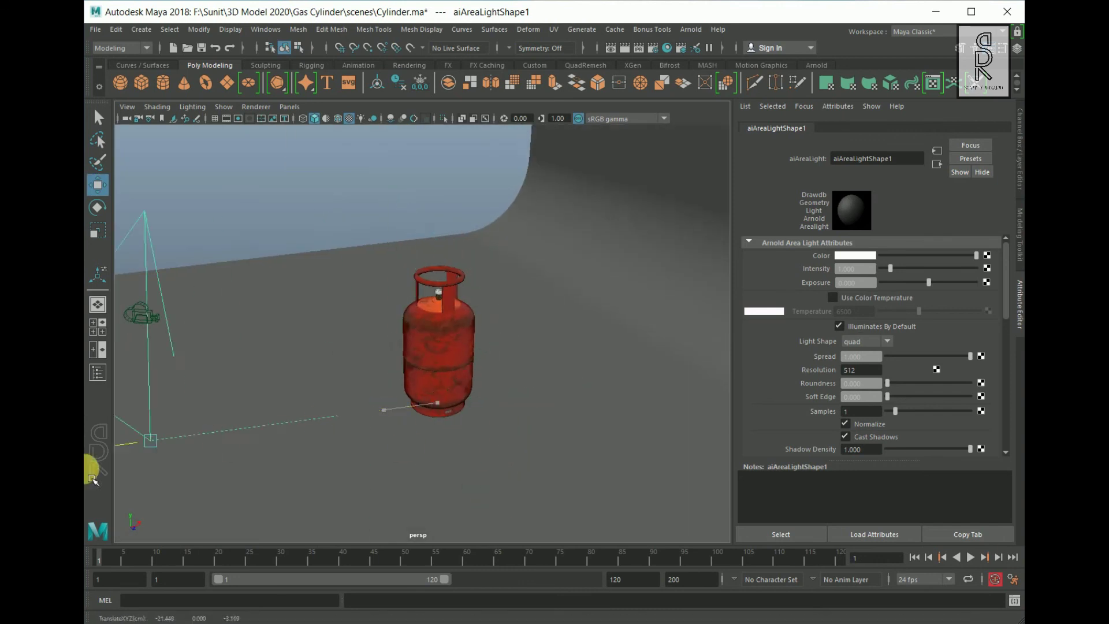
left_click_drag(418, 245, 418, 225)
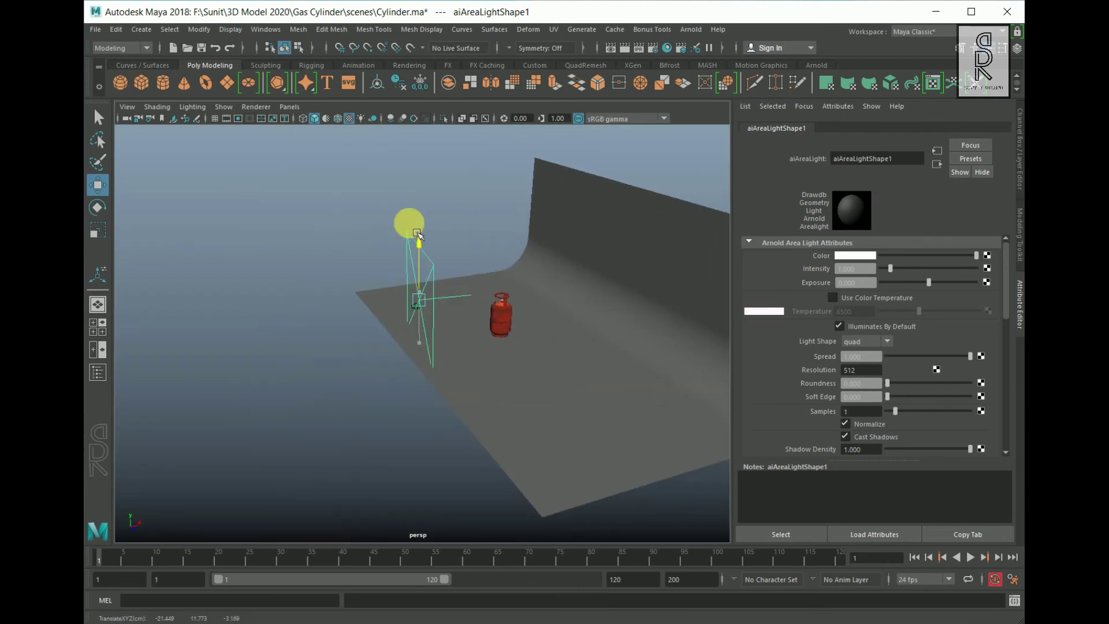
left_click_drag(364, 283, 322, 287)
Refine the area light's rotation and position so it shines on the front of the cylinder
key("e")
left_click_drag(404, 231, 428, 250)
left_click_drag(428, 293, 416, 311)
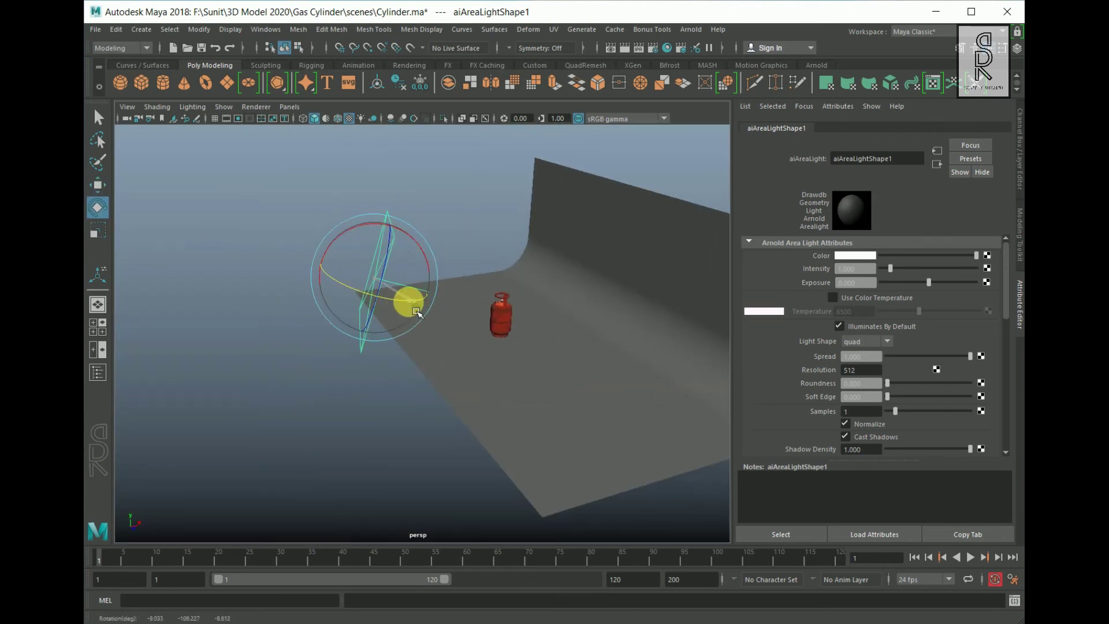
key("w")
left_click_drag(401, 218, 562, 342, "alt")
left_click_drag(504, 231, 451, 364)
scroll(462, 246, "up", 3)
left_click_drag(534, 335, 487, 361, "alt")
Show the camera1 view full size with textured shading and without the wireframe overlay
key("space")
left_click(290, 107)
mouse_move(312, 119)
left_click(423, 119)
key("space")
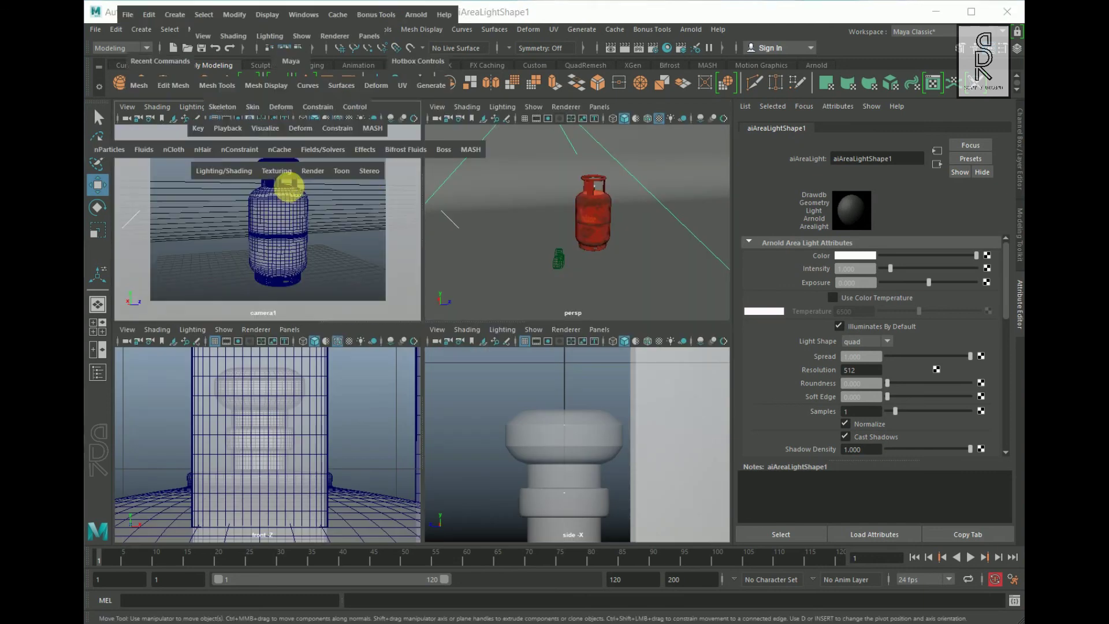
key("6")
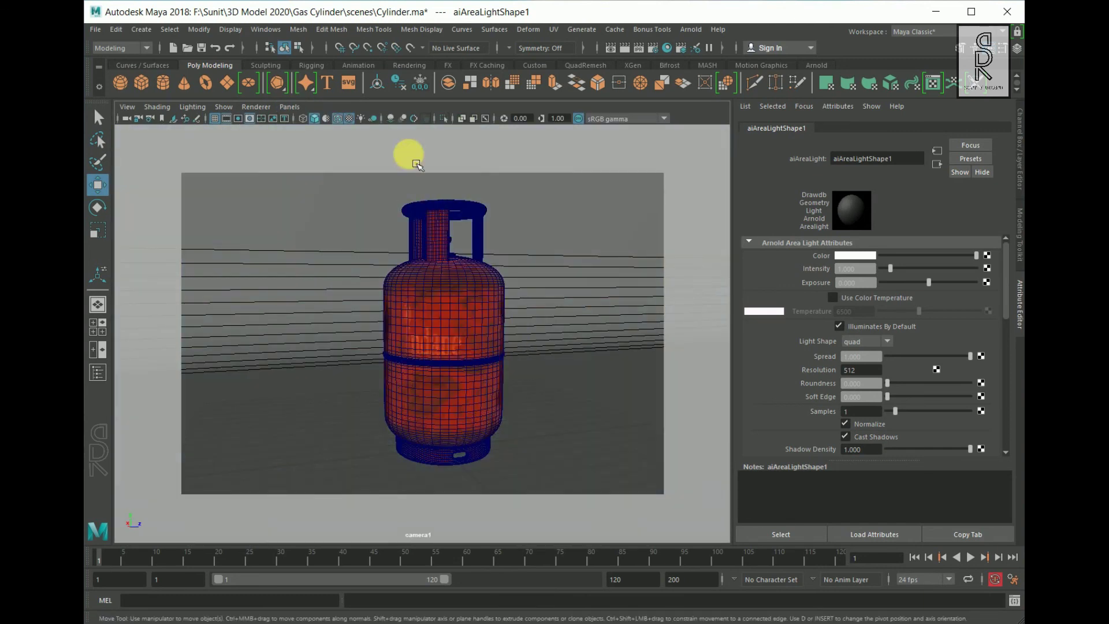
left_click(338, 119)
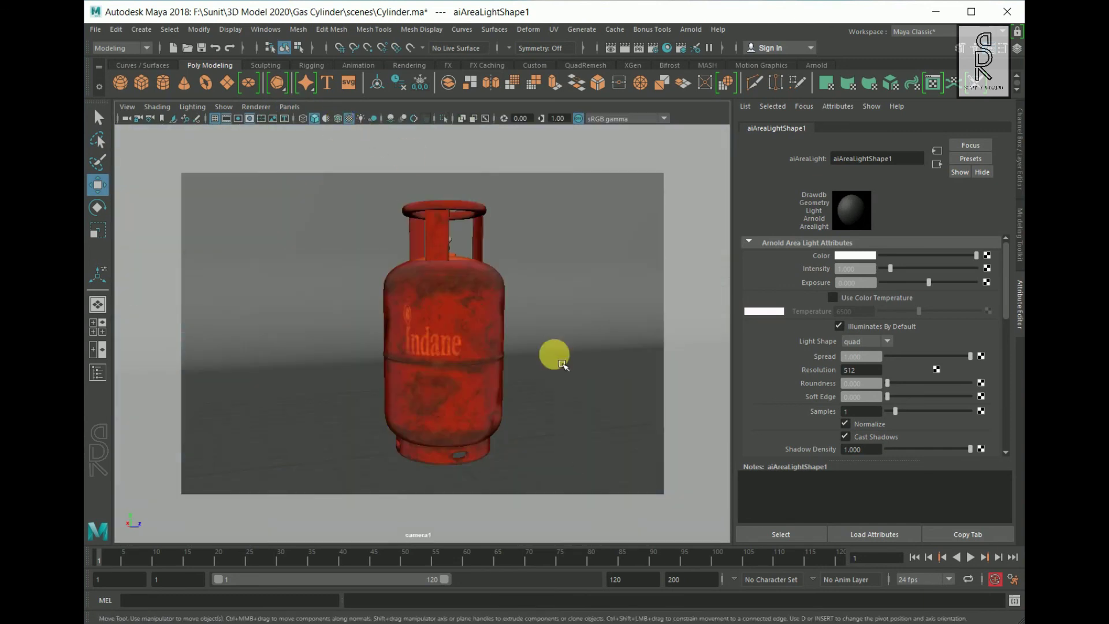
Render the camera view with Arnold and set the area light to Normalize off, intensity 2 and exposure 1
left_click(691, 29)
left_click(716, 51)
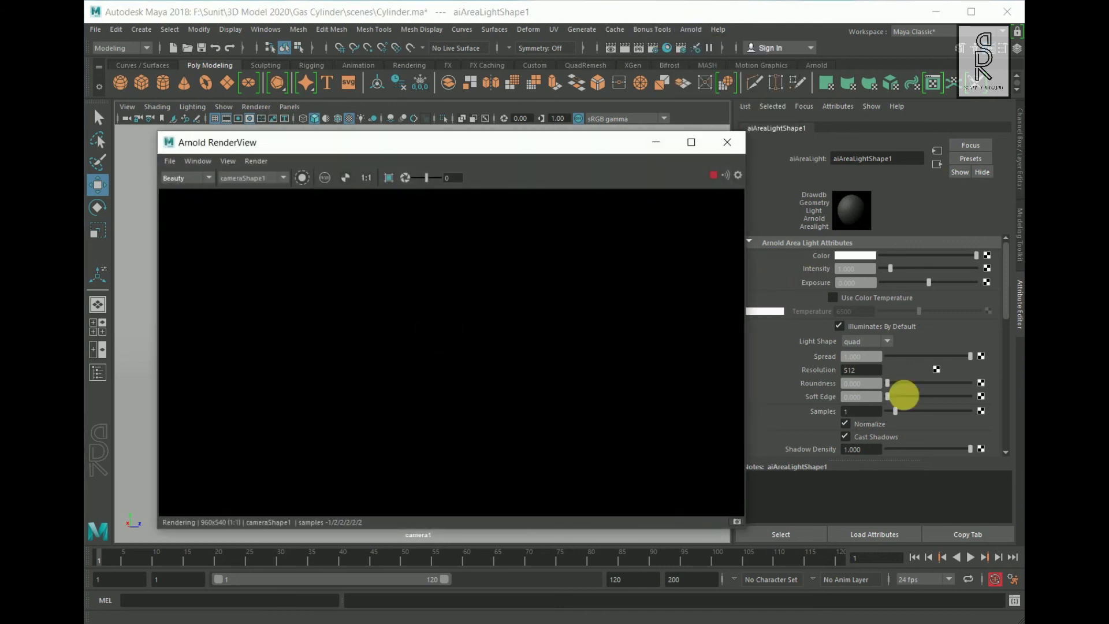
left_click(845, 425)
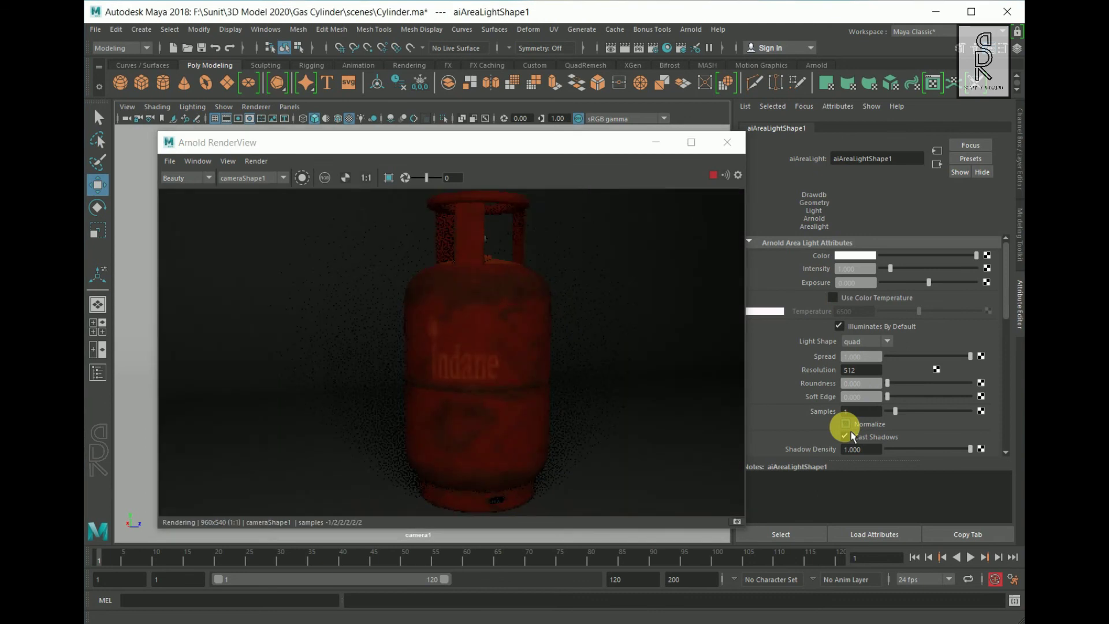
left_click_drag(869, 274, 804, 285)
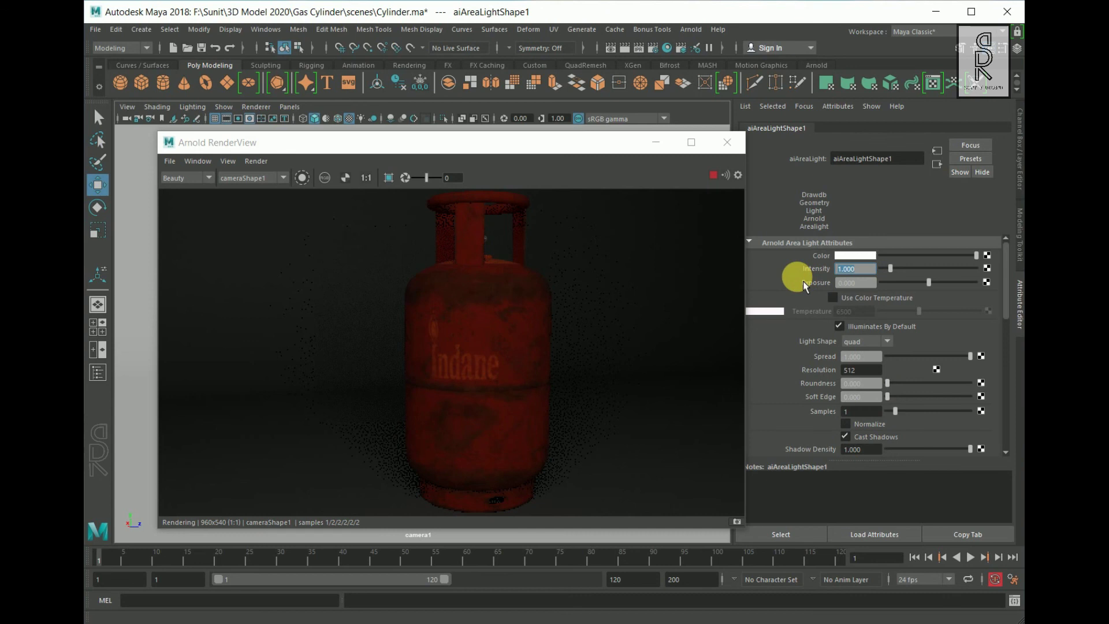
type("2")
key("Return")
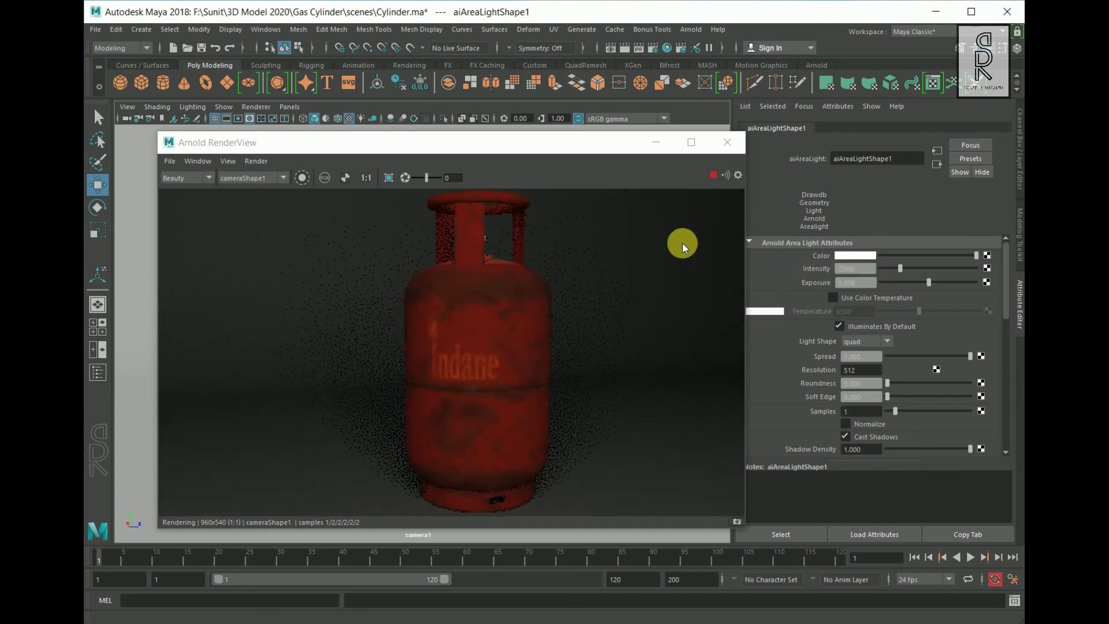
left_click_drag(872, 282, 836, 291)
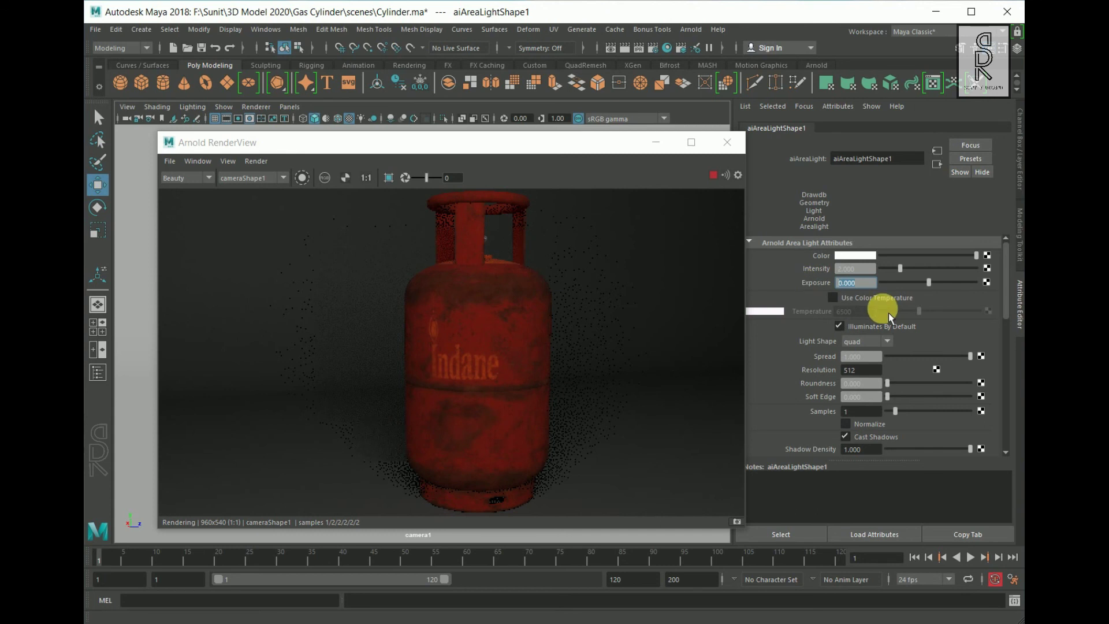
type("1")
key("Return")
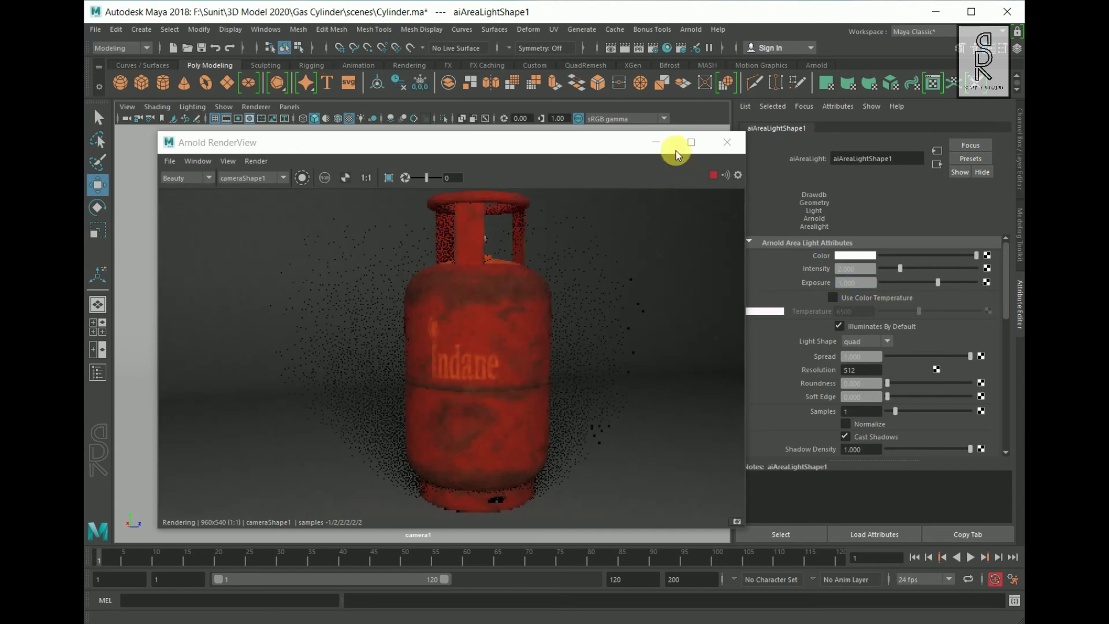
left_click(661, 149)
Duplicate the area light in the perspective view, move the copy to the cylinder's right side and turn it toward the cylinder
key("space")
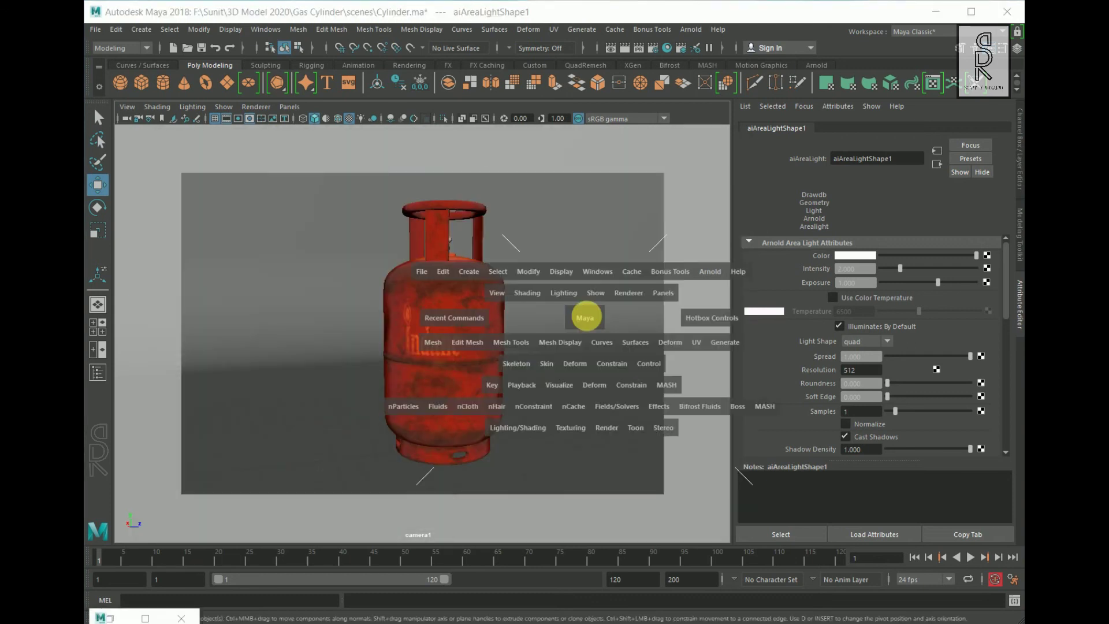
key("space")
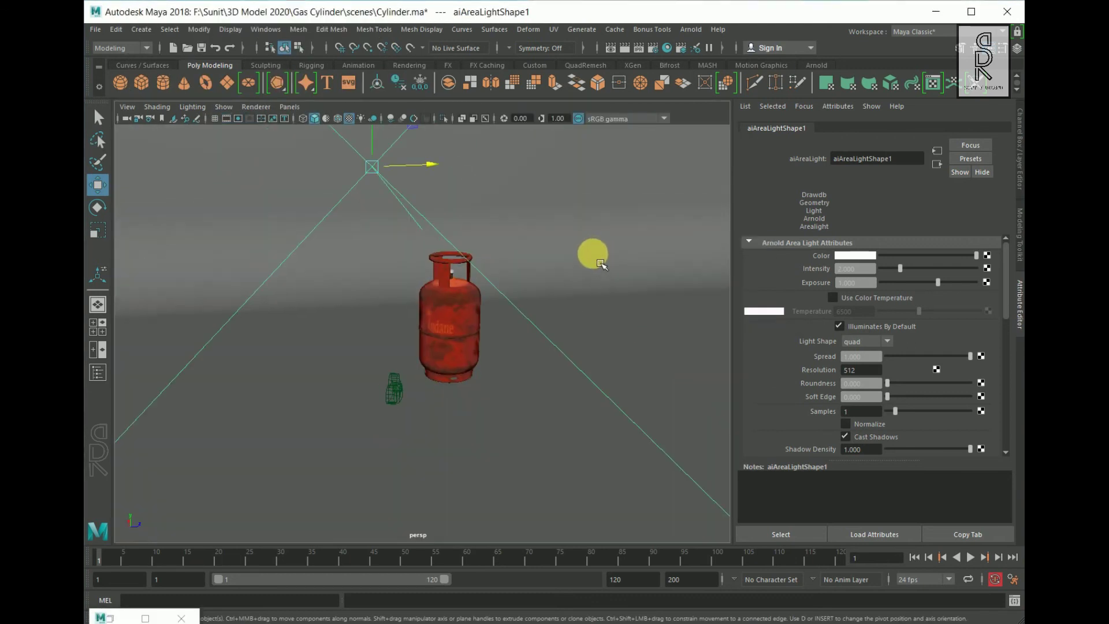
left_click_drag(595, 324, 514, 392, "alt")
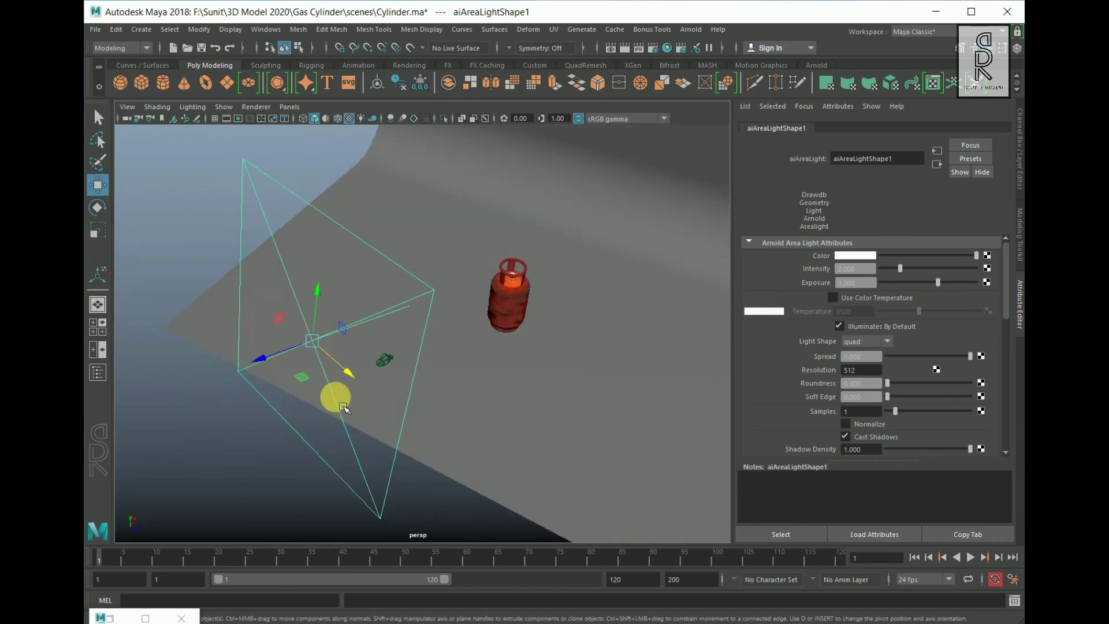
left_click_drag(273, 376, 564, 278, "alt")
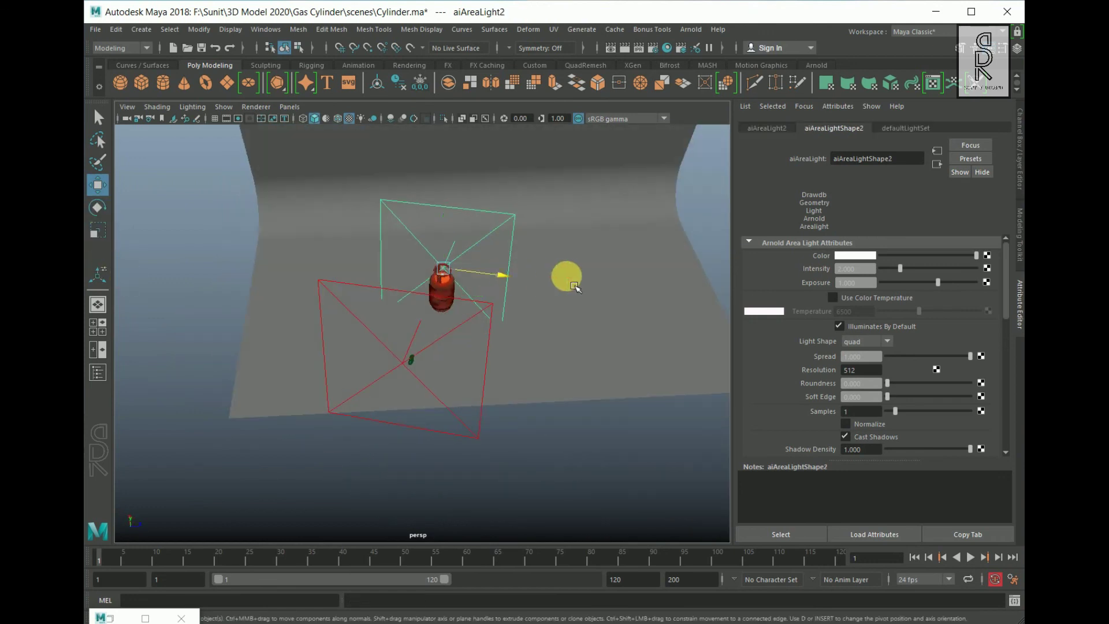
key("e")
left_click_drag(609, 320, 599, 297)
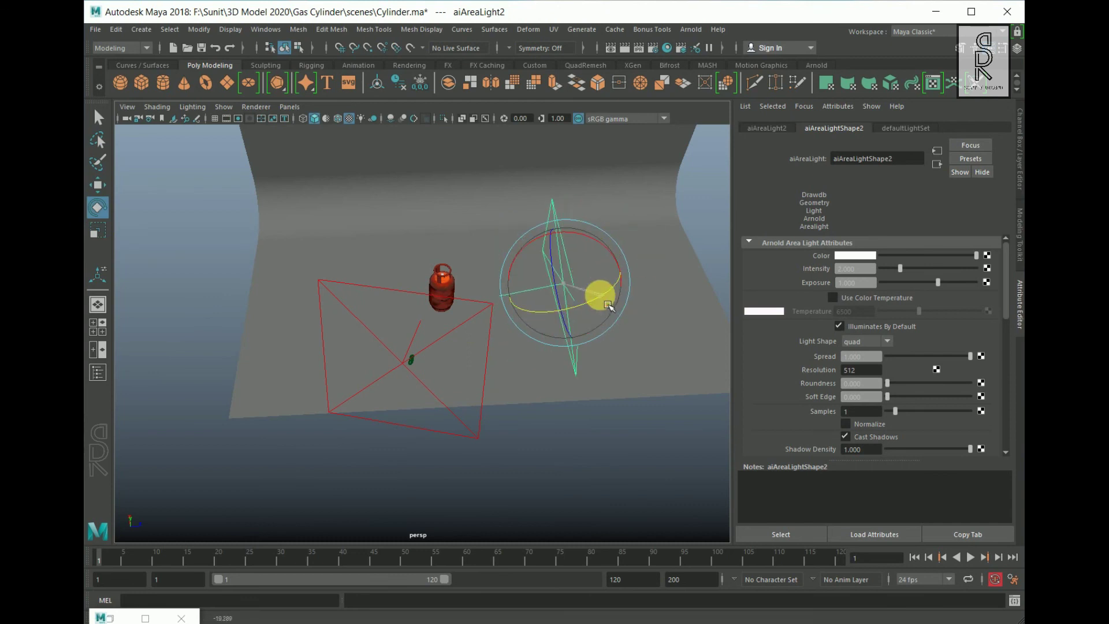
key("w")
left_click_drag(622, 238, 630, 236)
Move the original area light to the cylinder's left side and rotate it to face the cylinder
left_click(493, 317)
left_click_drag(453, 375, 319, 319)
key("e")
left_click_drag(500, 413, 559, 393, "alt")
left_click_drag(399, 372, 419, 329)
Adjust the duplicated area light's position and tilt it down toward the cylinder, ending in the four-view layout
key("w")
left_click(503, 218)
left_click_drag(502, 217, 168, 203, "alt")
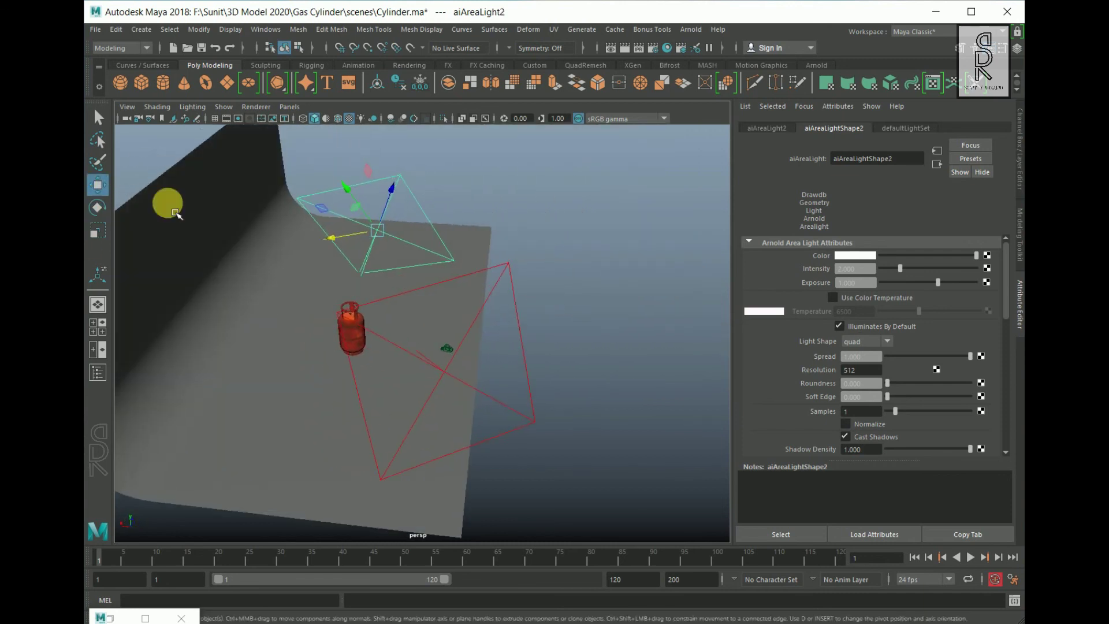
key("e")
left_click_drag(409, 203, 458, 271)
left_click_drag(569, 272, 425, 283, "alt")
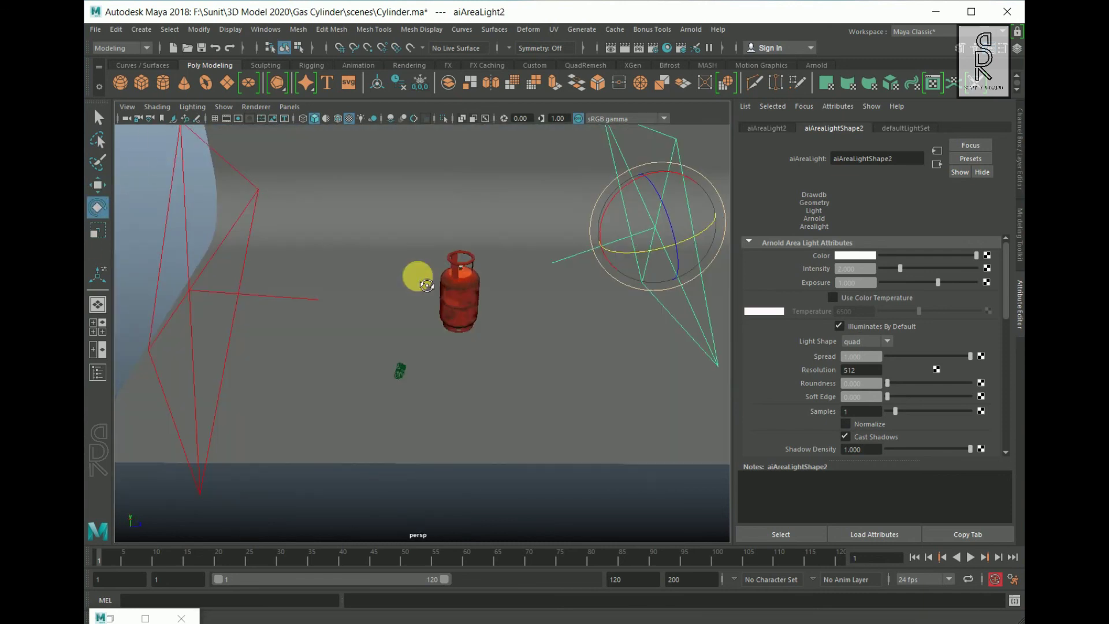
right_click_drag(372, 285, 500, 329, "alt")
key("space")
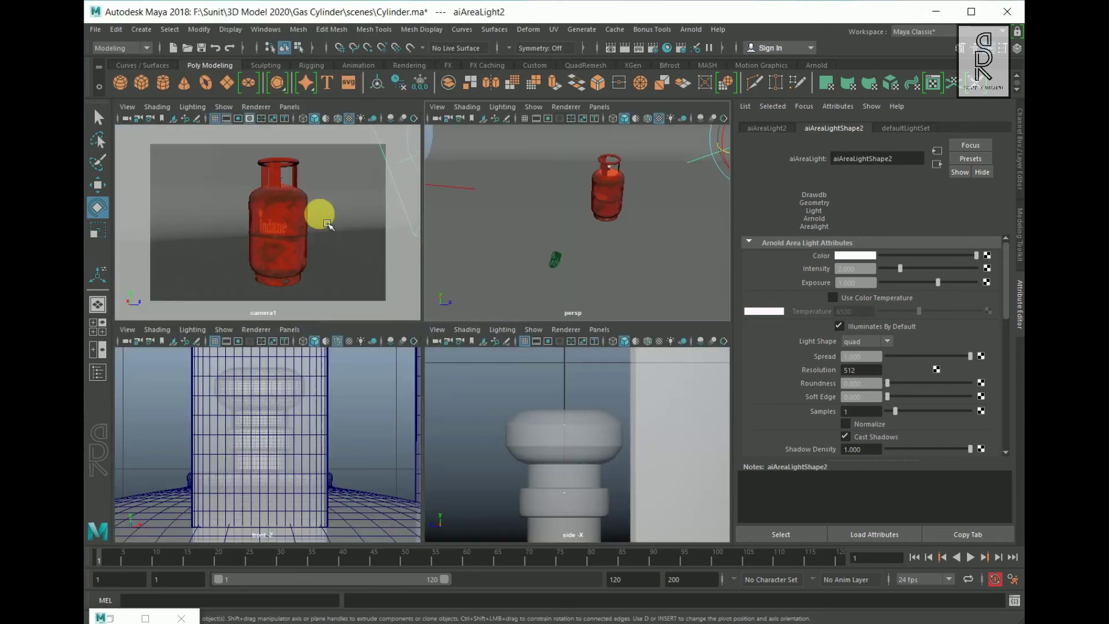
Render the camera view with Arnold, examine how the two area lights illuminate the cylinder, and minimize the render window
key("space")
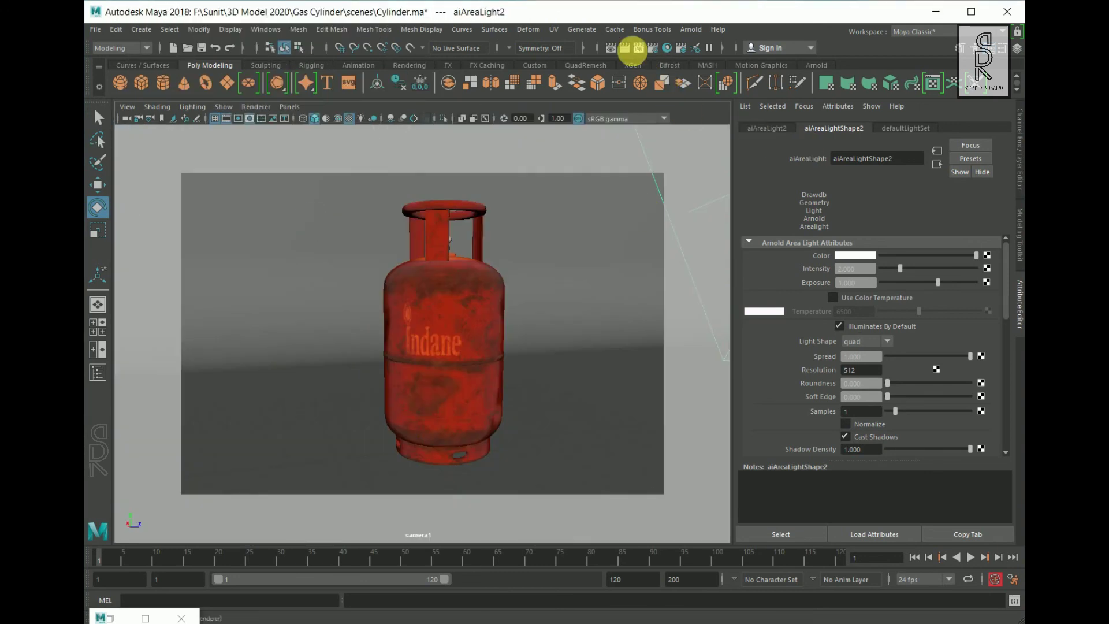
left_click(691, 29)
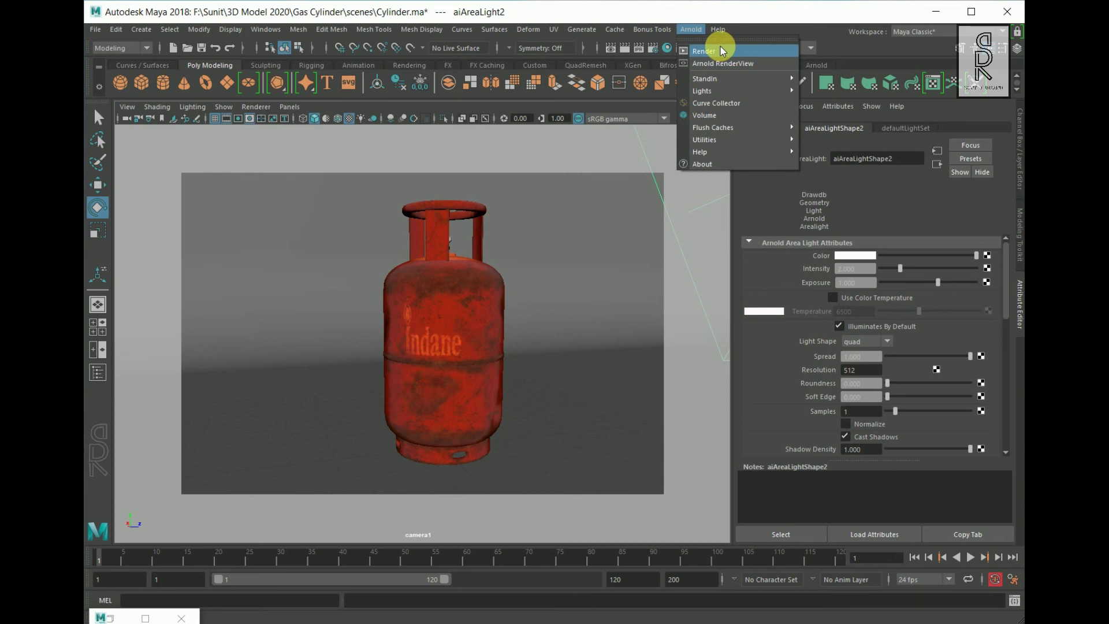
left_click(722, 51)
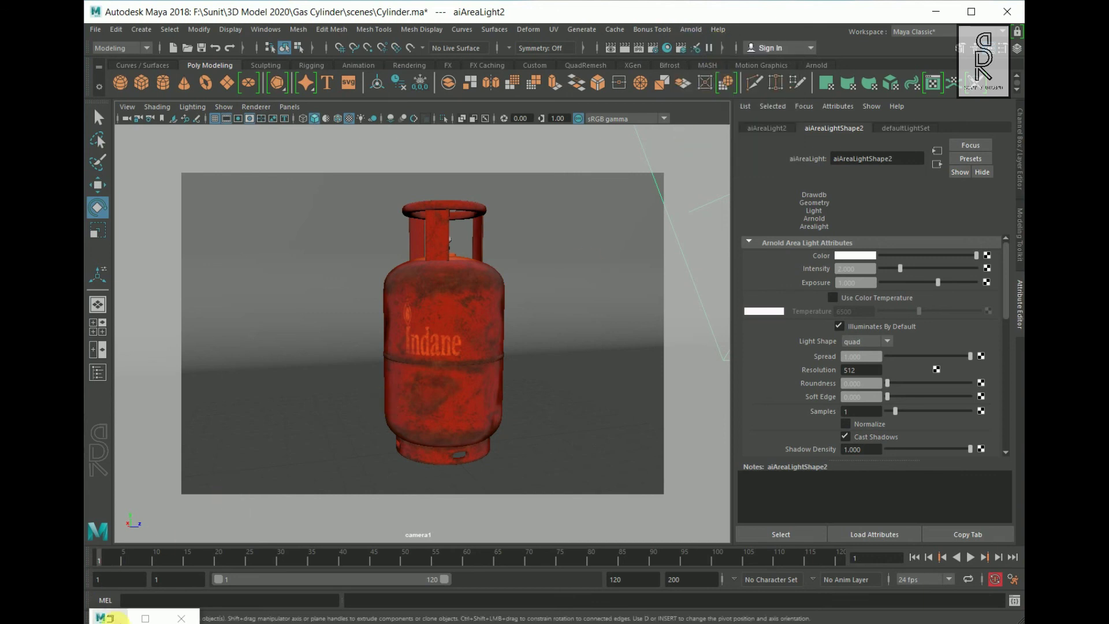
left_click(107, 617)
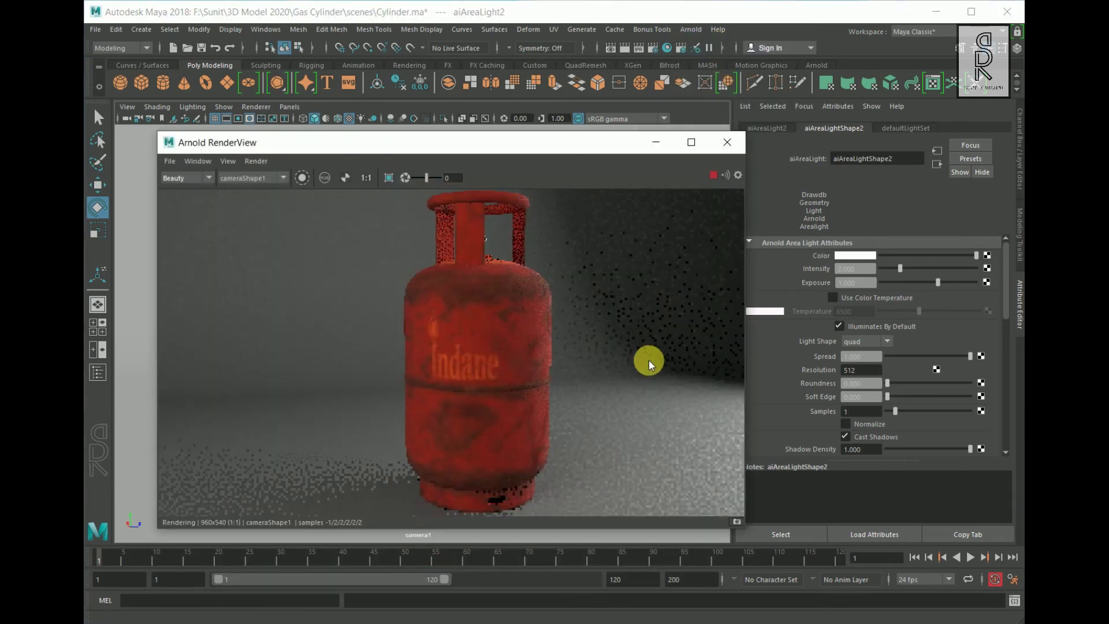
scroll(553, 360, "down", 3)
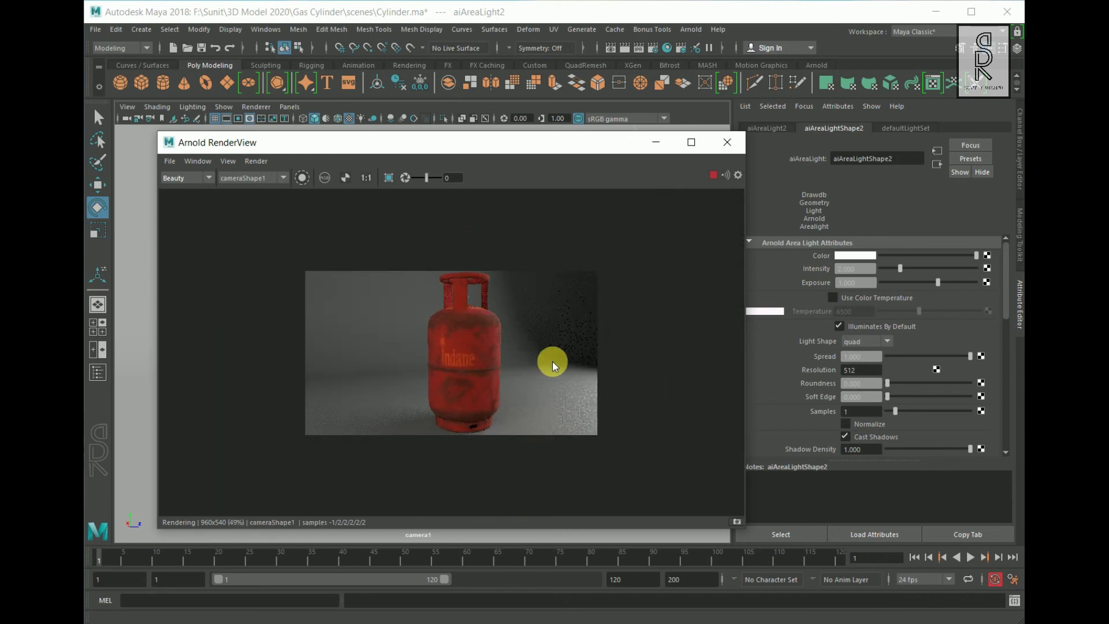
scroll(553, 363, "up", 2)
left_click(656, 142)
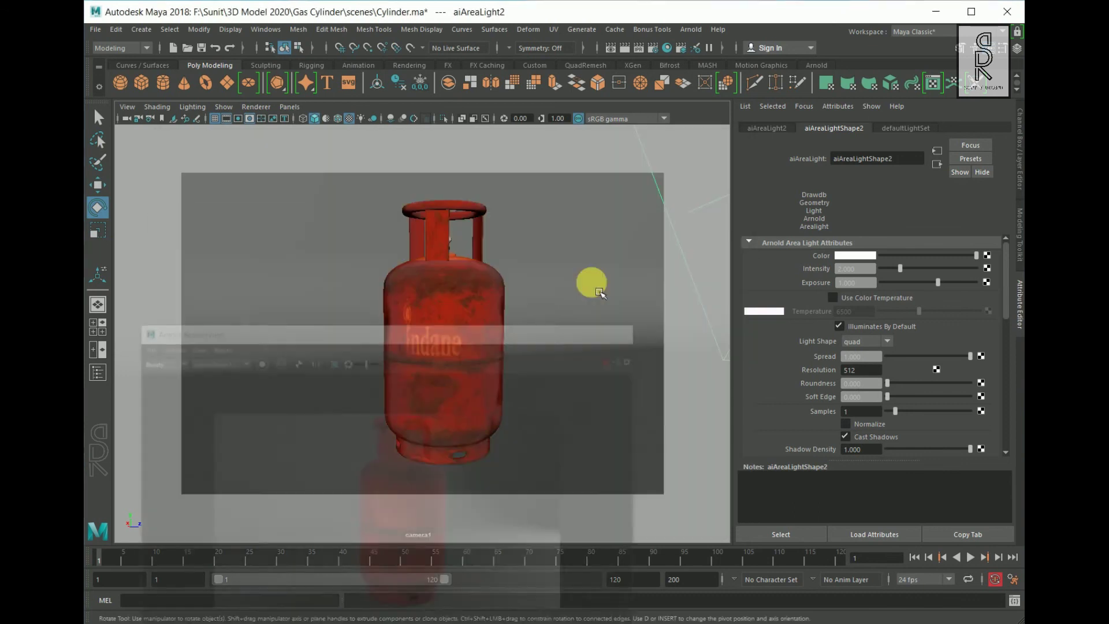
Select the shot camera and unlock all of its transform and shape channels
left_click(128, 119)
left_click(1018, 161)
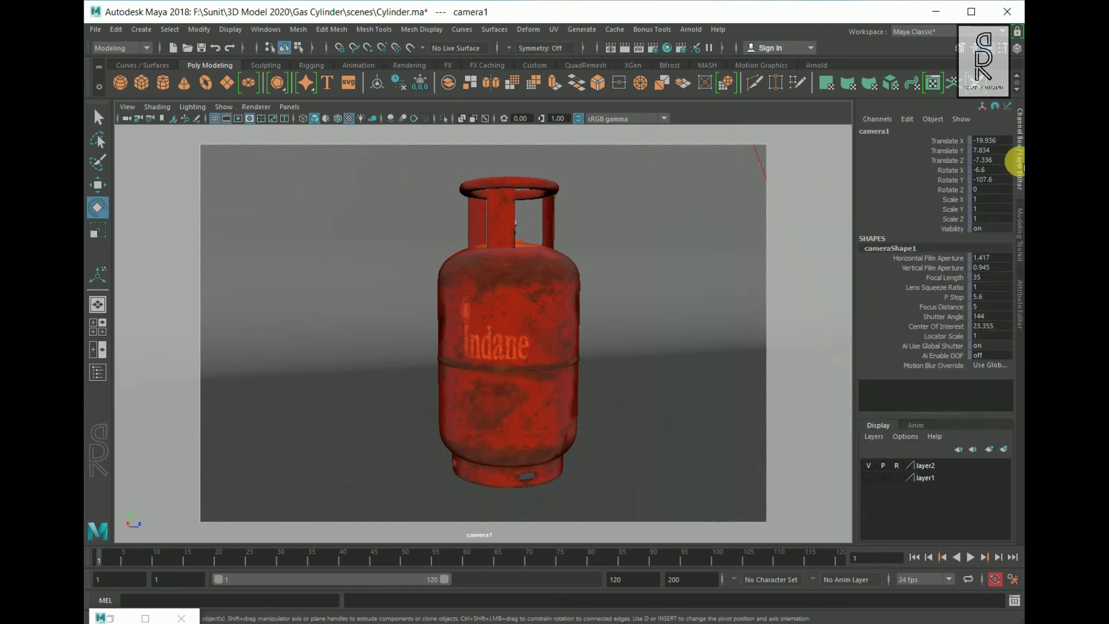
left_click_drag(952, 144, 948, 360)
right_click(867, 177)
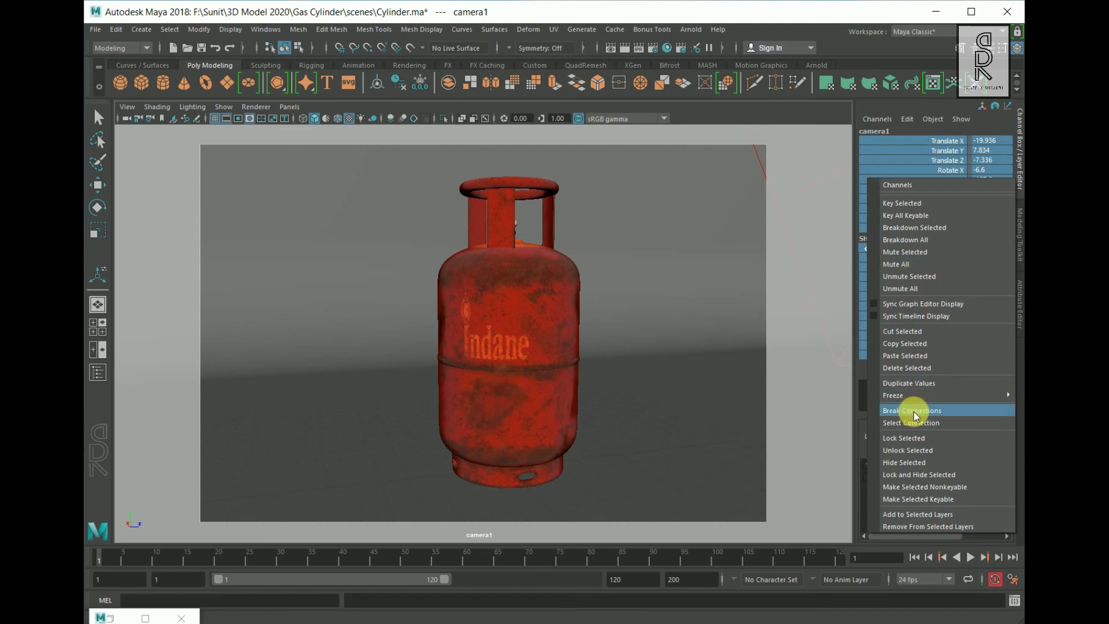
left_click(867, 452)
Pull the camera back to frame the whole cylinder with more space around it, and lock all its channels again
right_click_drag(634, 397, 602, 397, "alt")
left_click_drag(601, 398, 627, 397, "alt")
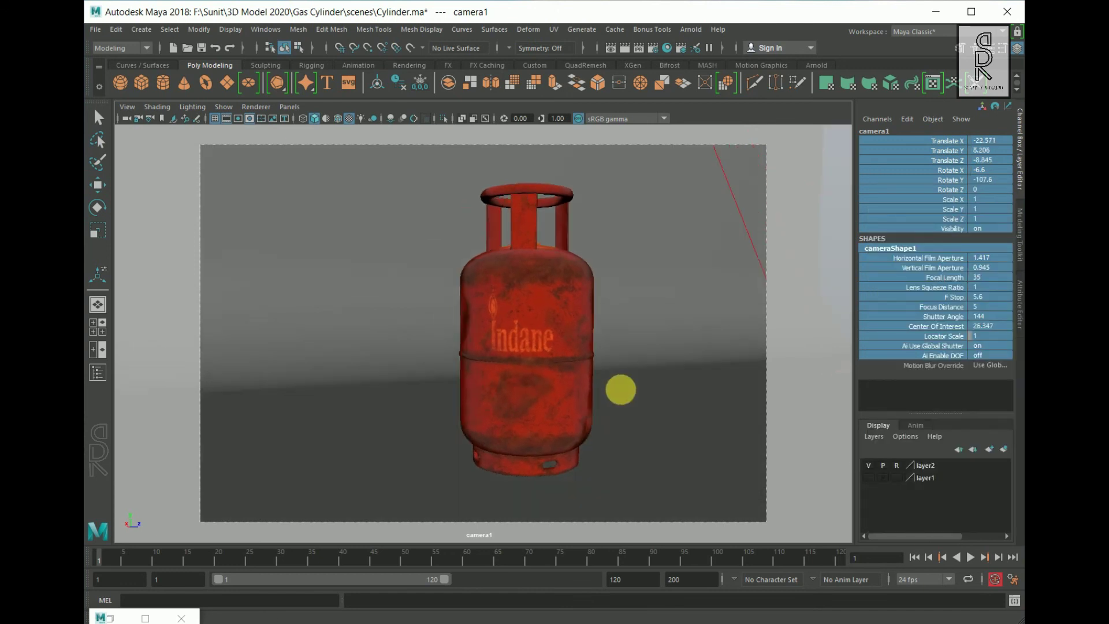
right_click_drag(628, 398, 570, 417, "alt")
middle_click_drag(570, 417, 574, 418, "alt")
left_click_drag(573, 419, 589, 421, "alt")
right_click(867, 204)
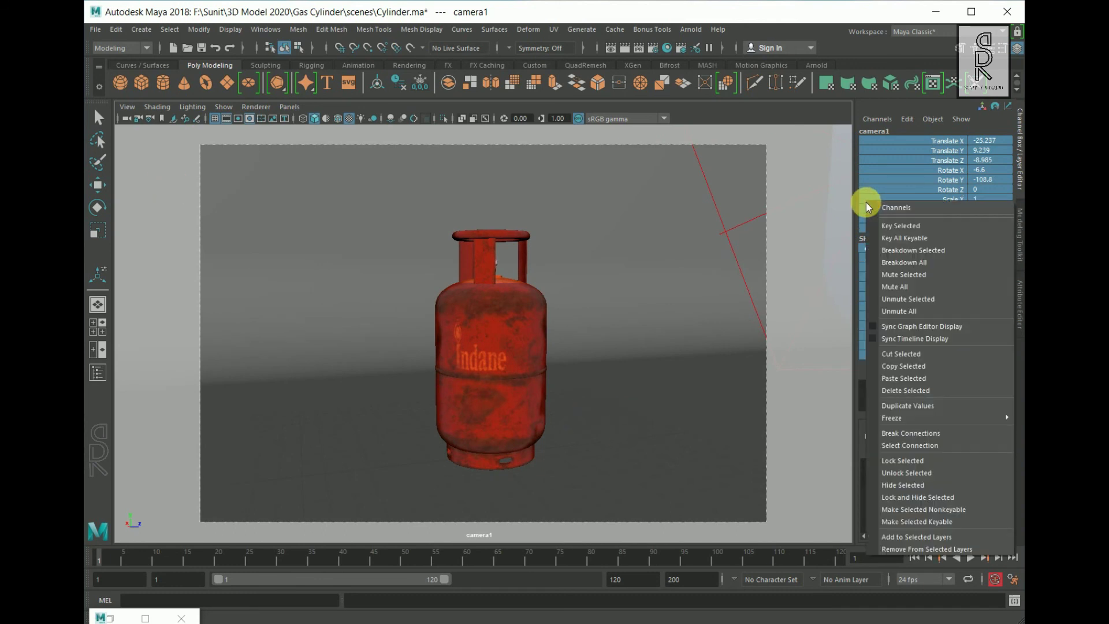
left_click(882, 460)
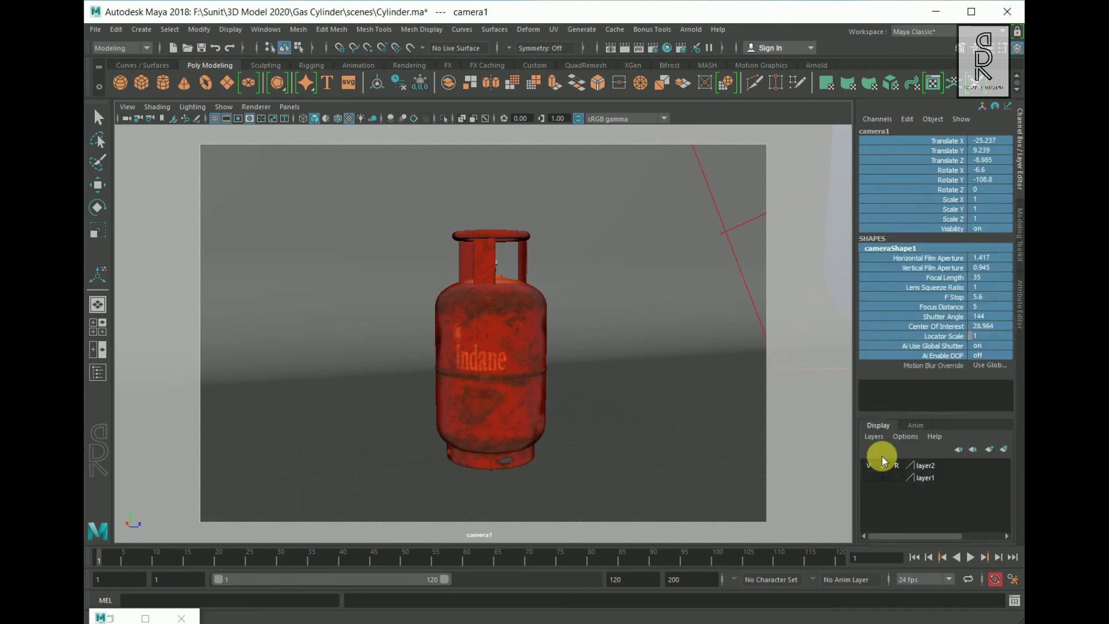
key("e")
Select the area light at the cylinder's right side, then reposition and scale it in the perspective view
left_click(600, 301)
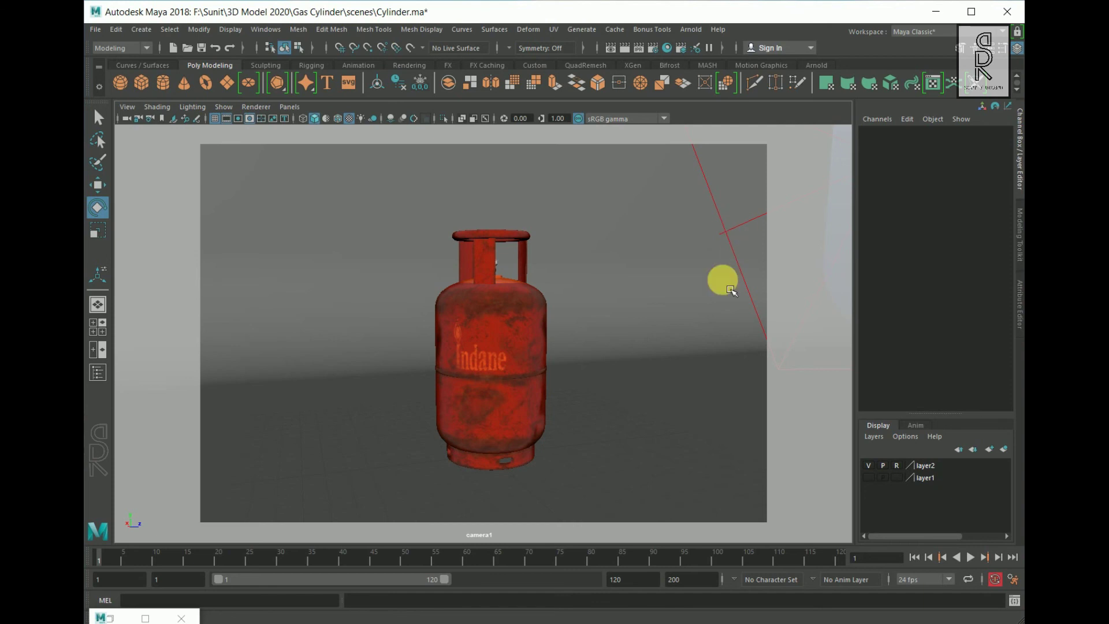
left_click(709, 284)
key("space")
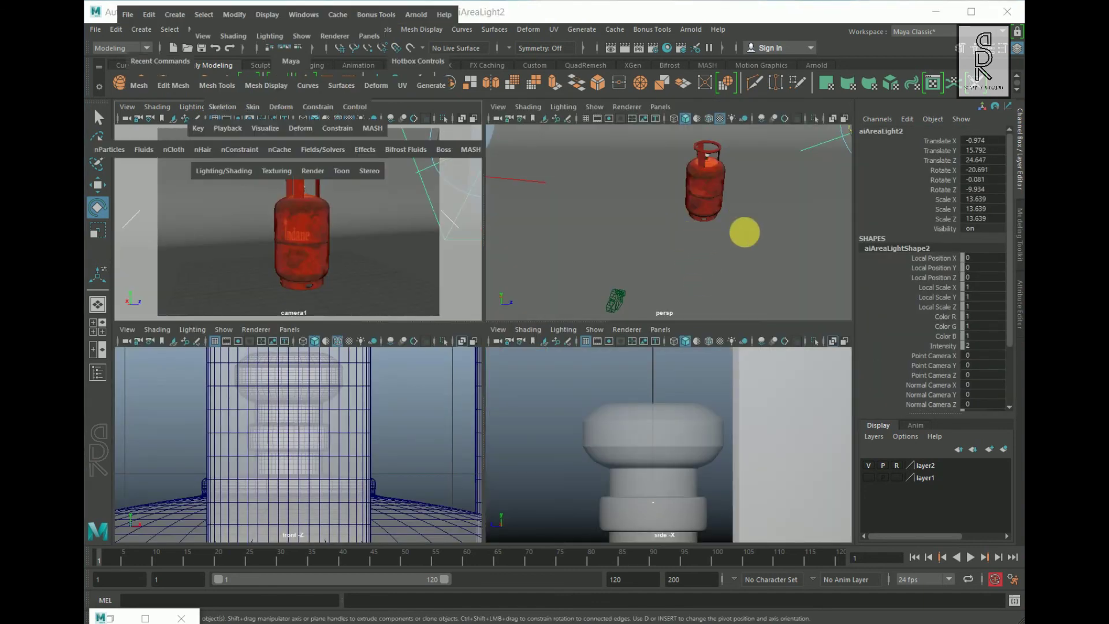
key("space")
left_click_drag(748, 306, 232, 258, "alt")
key("w")
left_click_drag(461, 366, 569, 436)
left_click_drag(514, 388, 515, 363)
key("r")
left_click_drag(516, 411, 413, 421)
Raise the area light and shift it sideways, away from the cylinder
left_click(346, 386)
left_click(98, 185)
left_click_drag(337, 341, 345, 314)
left_click_drag(272, 361, 235, 364)
left_click_drag(411, 365, 439, 365, "alt")
scroll(439, 365, "up", 3)
Duplicate the area light and place the copy over the cylinder, rotating it toward the floor
left_click_drag(152, 370, 389, 347)
key("ctrl+d")
key("e")
left_click_drag(441, 318, 556, 363)
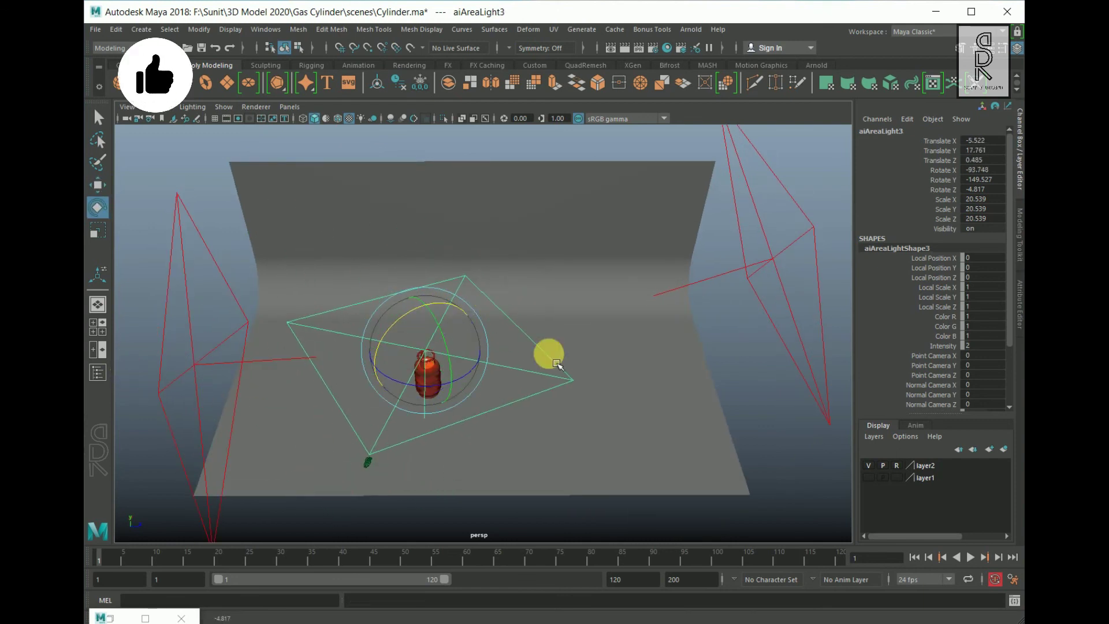
Set the third area light's rotation to X -90, Y 0 and Z 0 so it points straight down
left_click(986, 170)
key("Return")
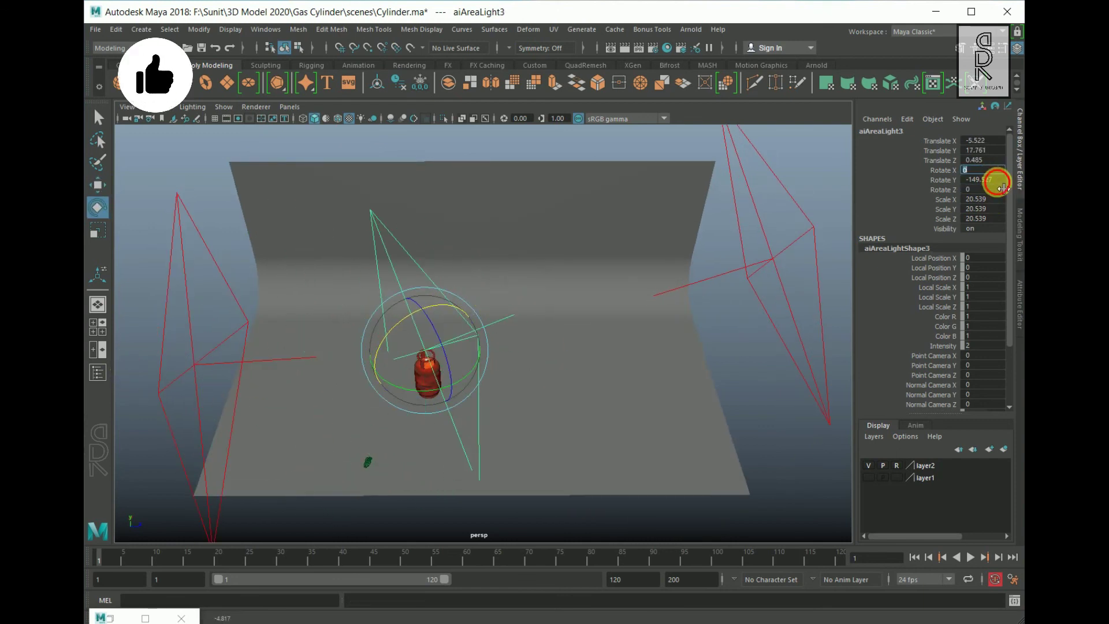
left_click(996, 181)
type("0")
key("Return")
left_click_drag(400, 322, 477, 324)
type("-90")
key("Return")
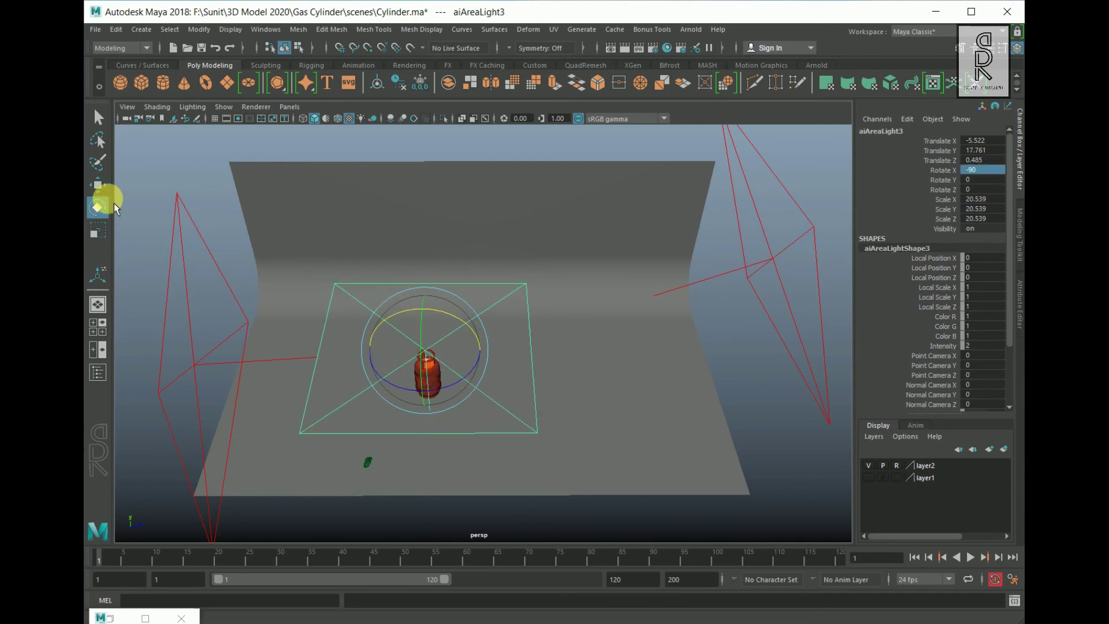
Raise the third area light high above the cylinder, to a Translate Y of about 45.8
left_click(101, 189)
left_click_drag(425, 297, 423, 167)
right_click_drag(479, 399, 665, 386, "alt")
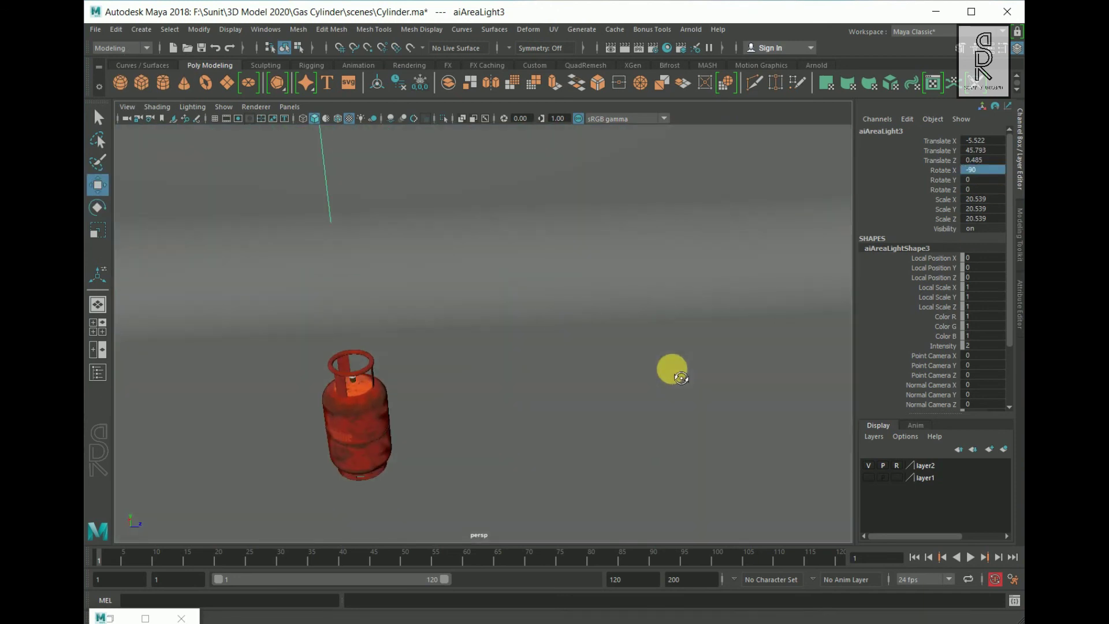
Return to the camera view, examine the Arnold render with the overhead light added, and close the render window
key("space")
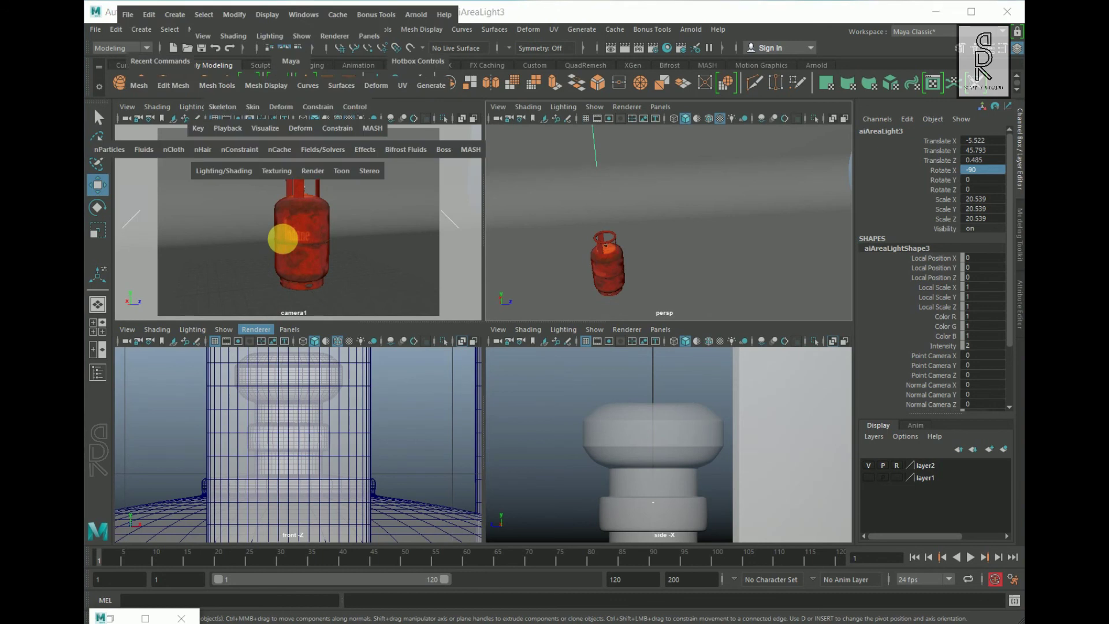
key("space")
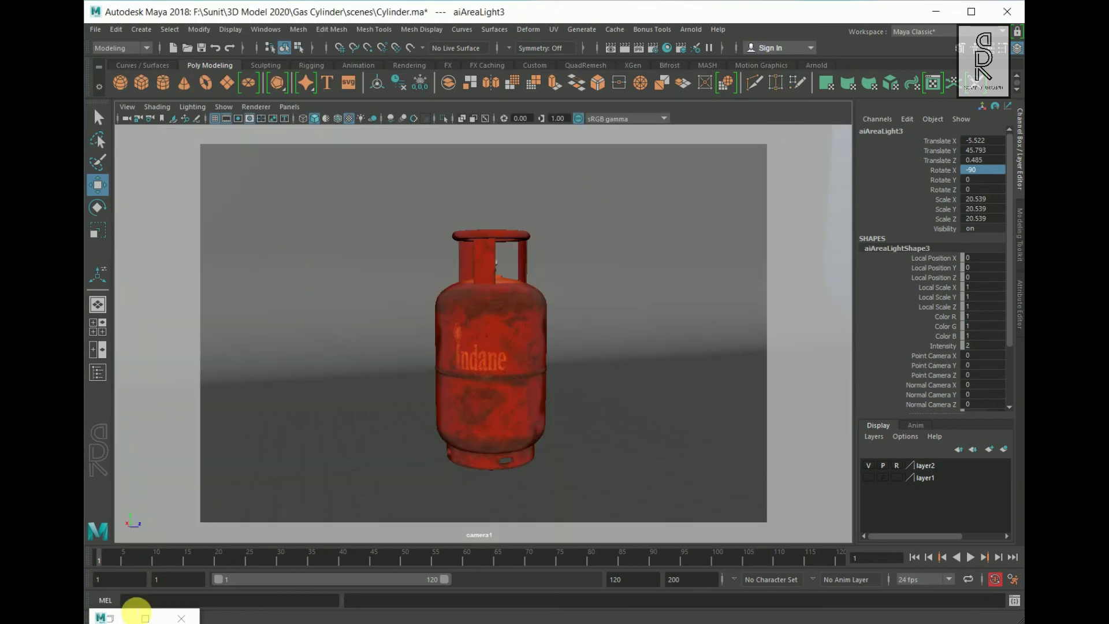
left_click(118, 618)
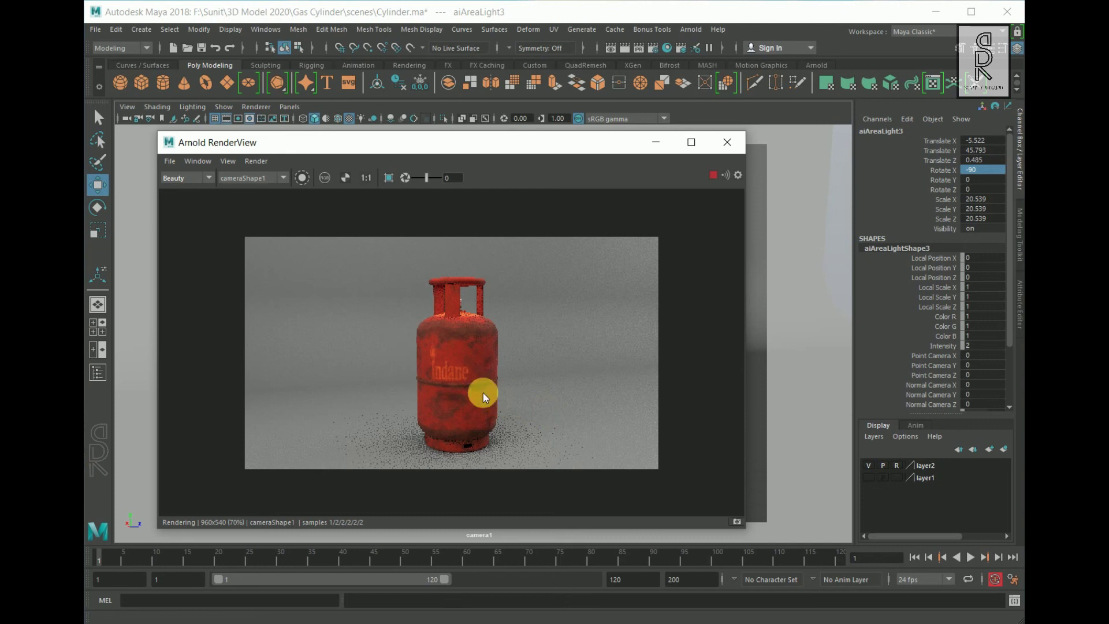
left_click(727, 143)
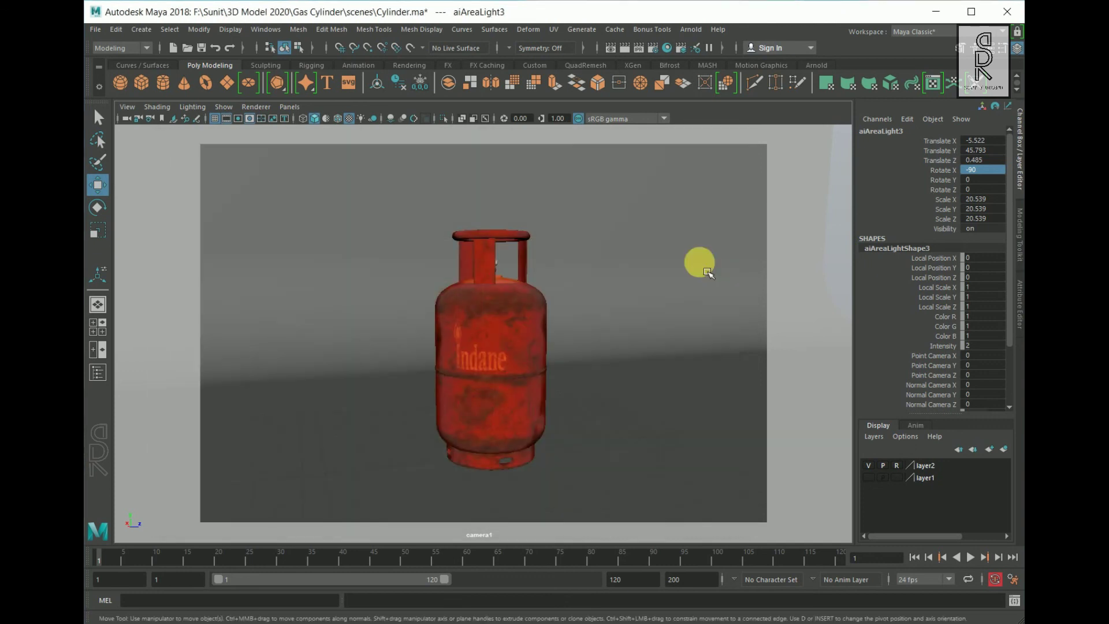
Set the overhead area light's samples to 4 and turn off its Cast Shadows option
left_click(1019, 323)
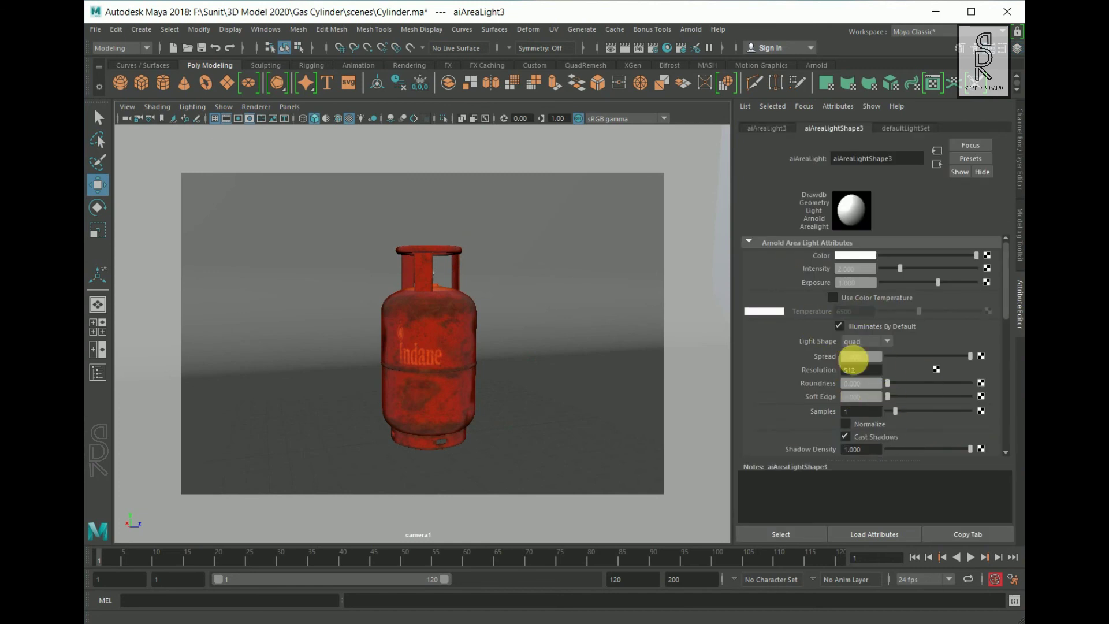
left_click(873, 415)
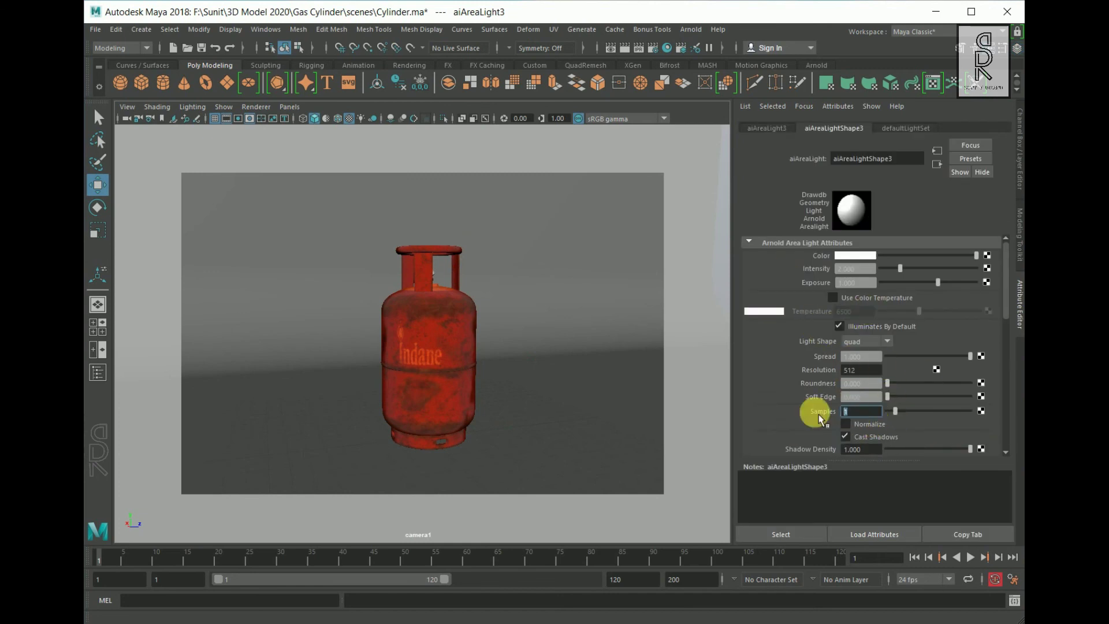
type("4")
key("Return")
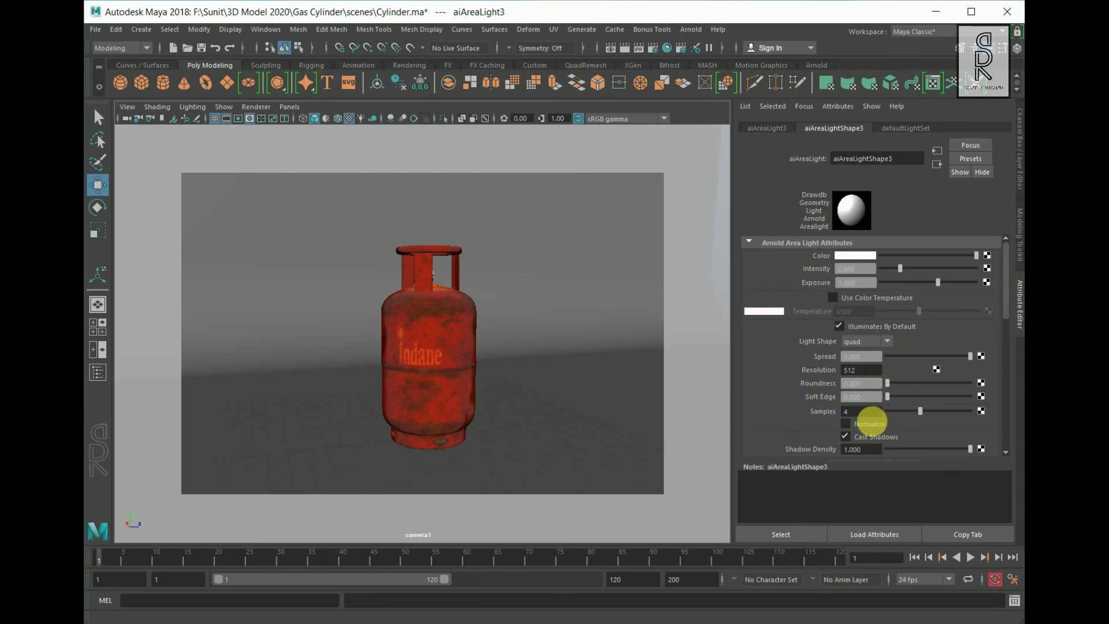
left_click(846, 437)
Select the right-hand area light in the perspective view, set its samples to 2 and turn off Cast Shadows
key("space")
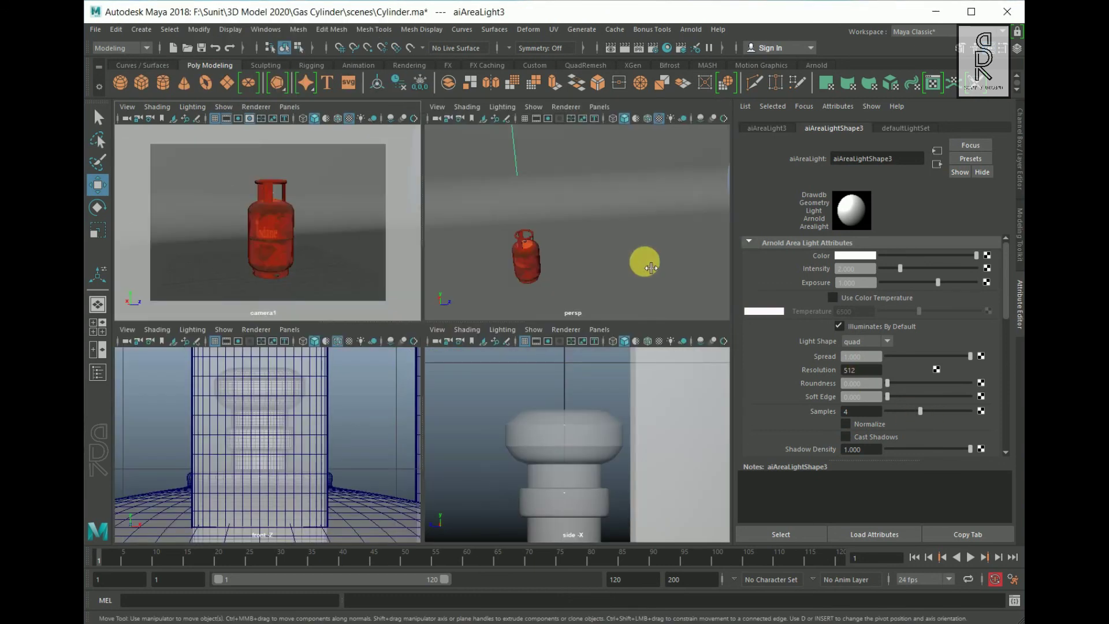
key("space")
scroll(635, 290, "down", 3)
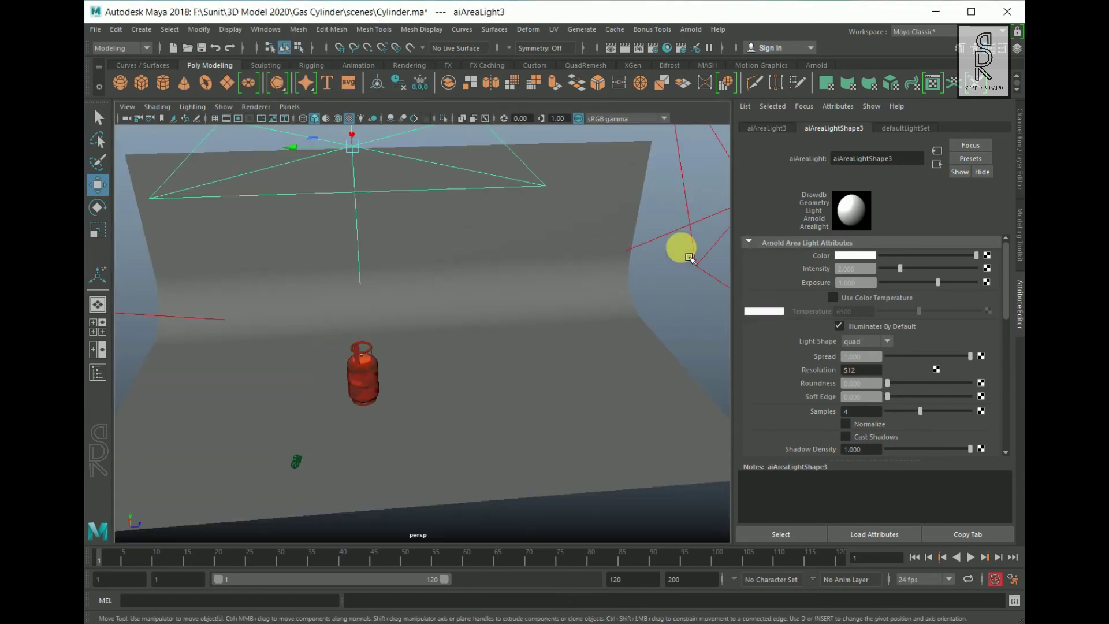
left_click(687, 229)
double_click(849, 410)
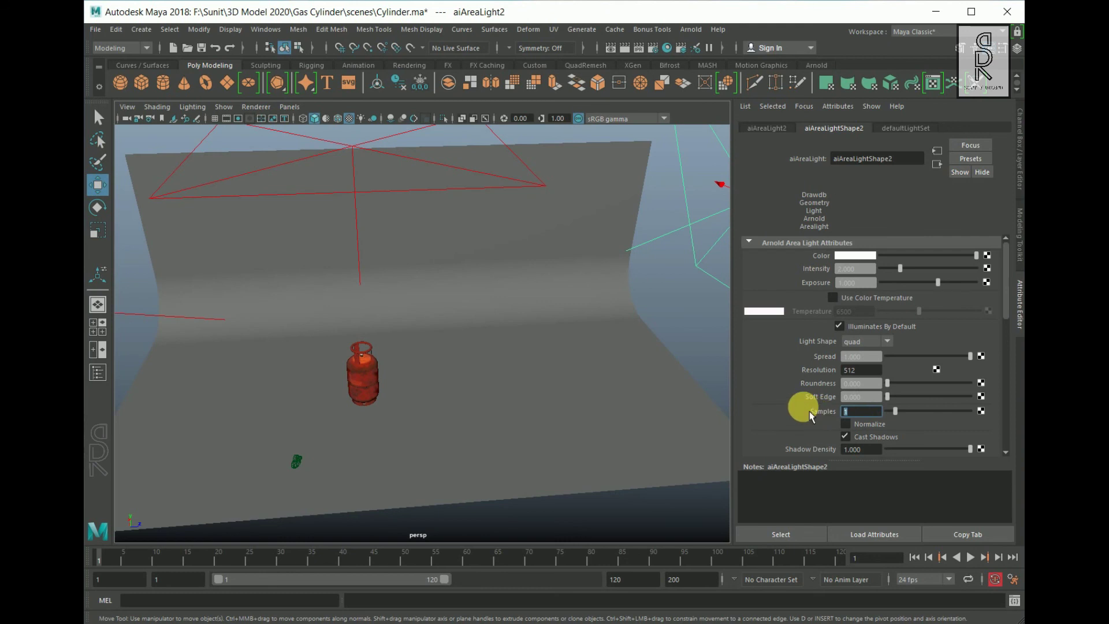
type("2")
key("Return")
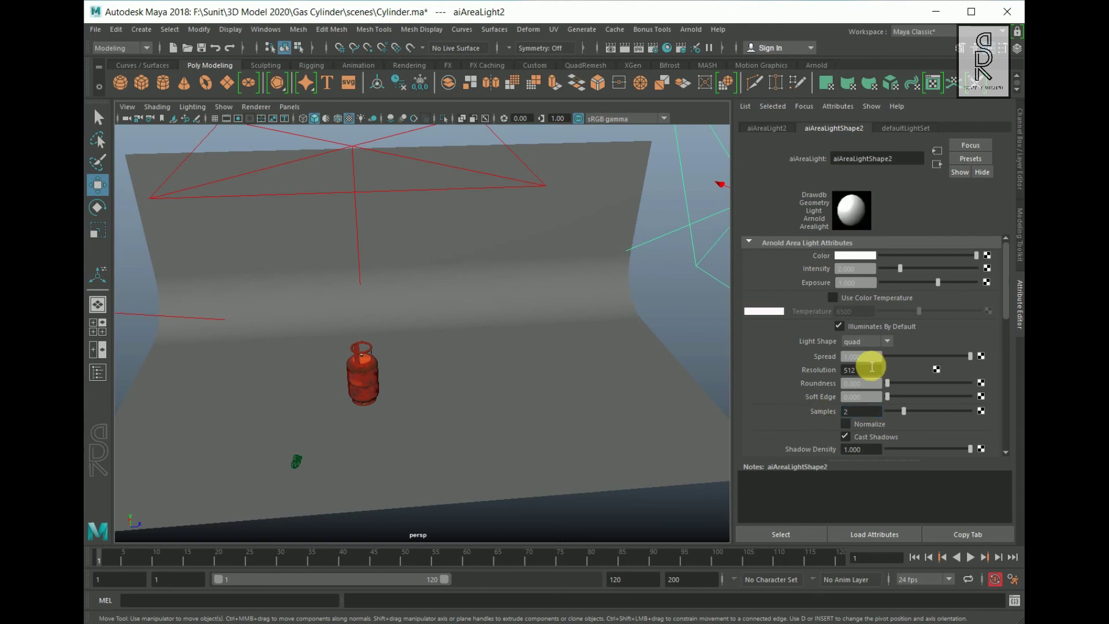
left_click(845, 436)
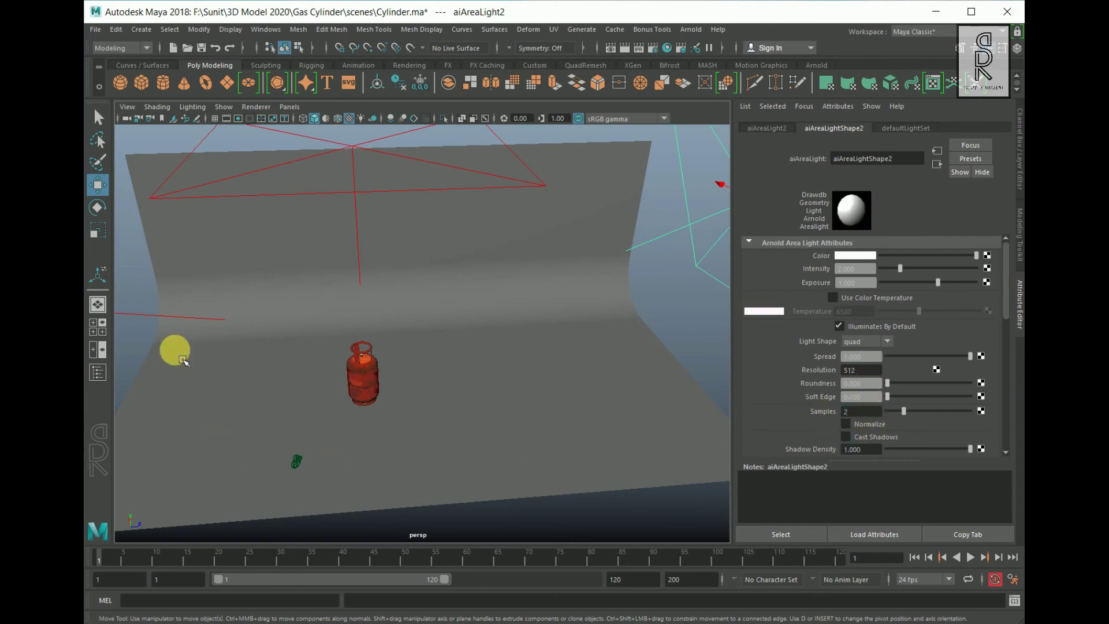
Select the left-hand area light and set its samples to 2
left_click(191, 324)
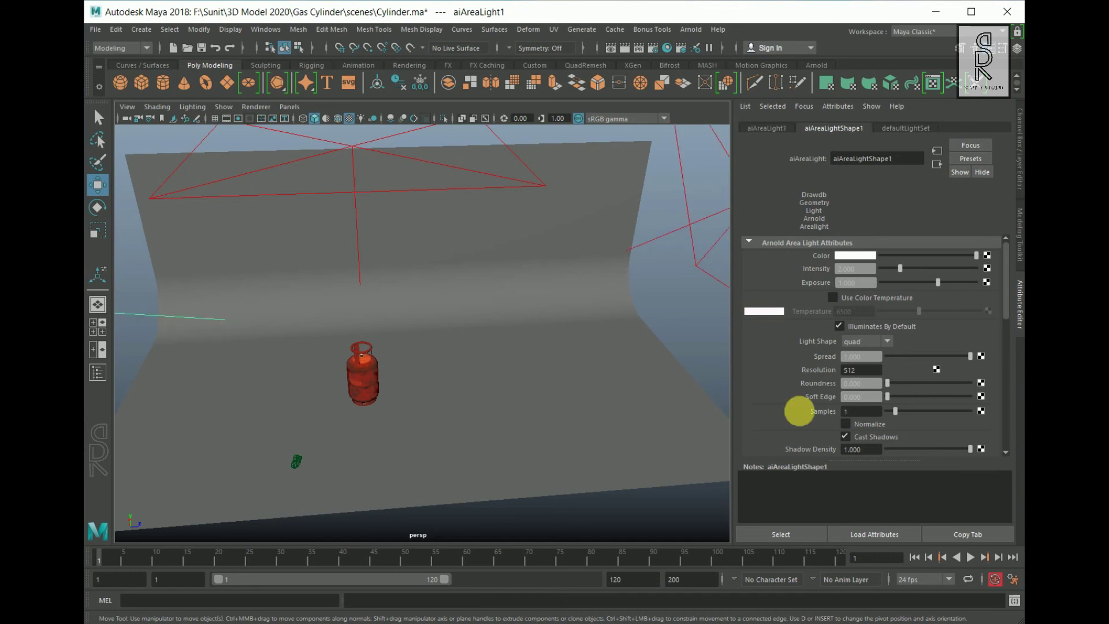
left_click(863, 412)
type("2")
key("Return")
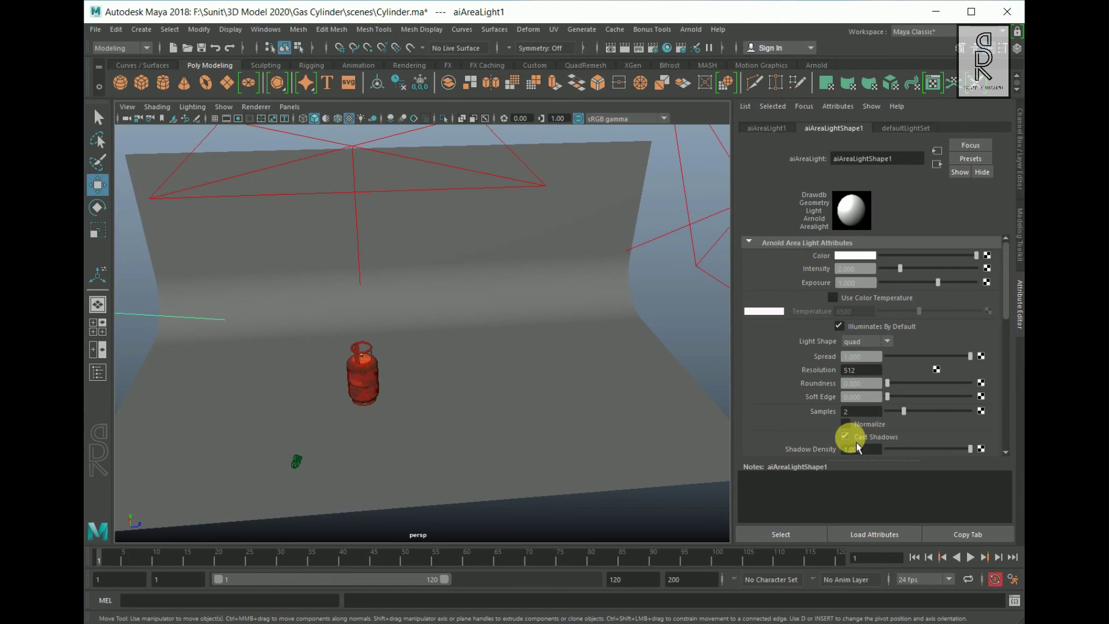
Switch back to the camera view and render it again with Arnold
key("space")
key("space")
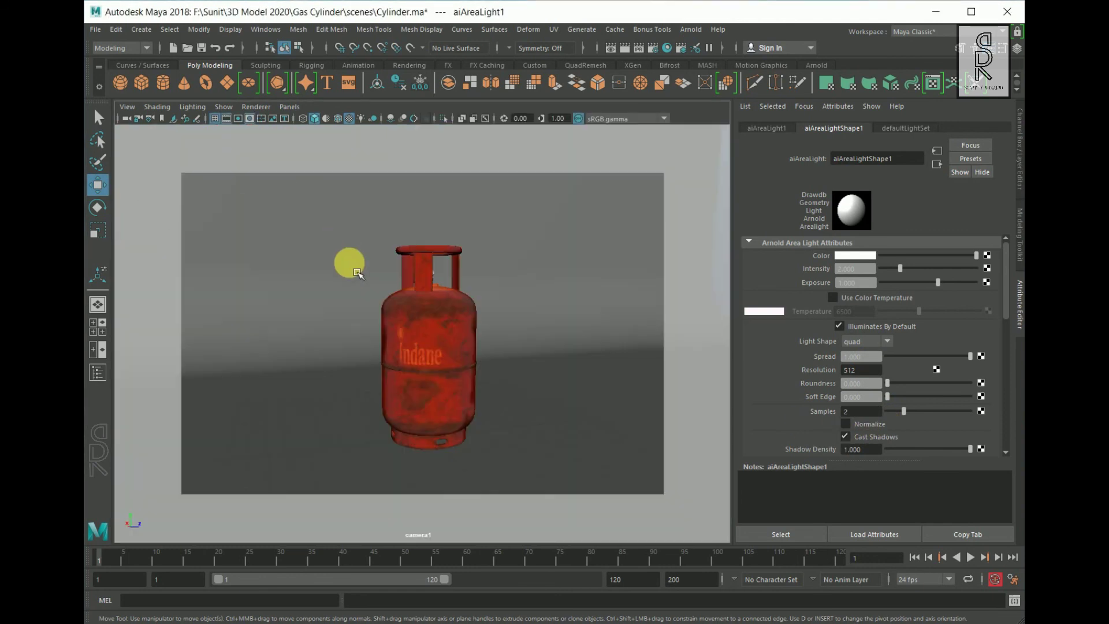
left_click(691, 30)
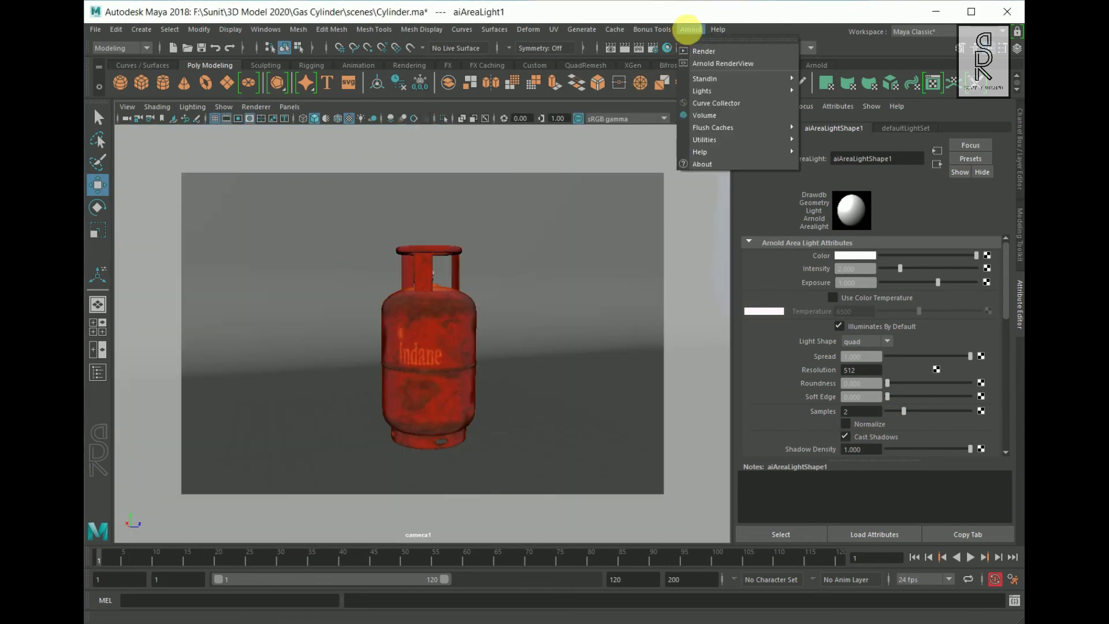
left_click(712, 52)
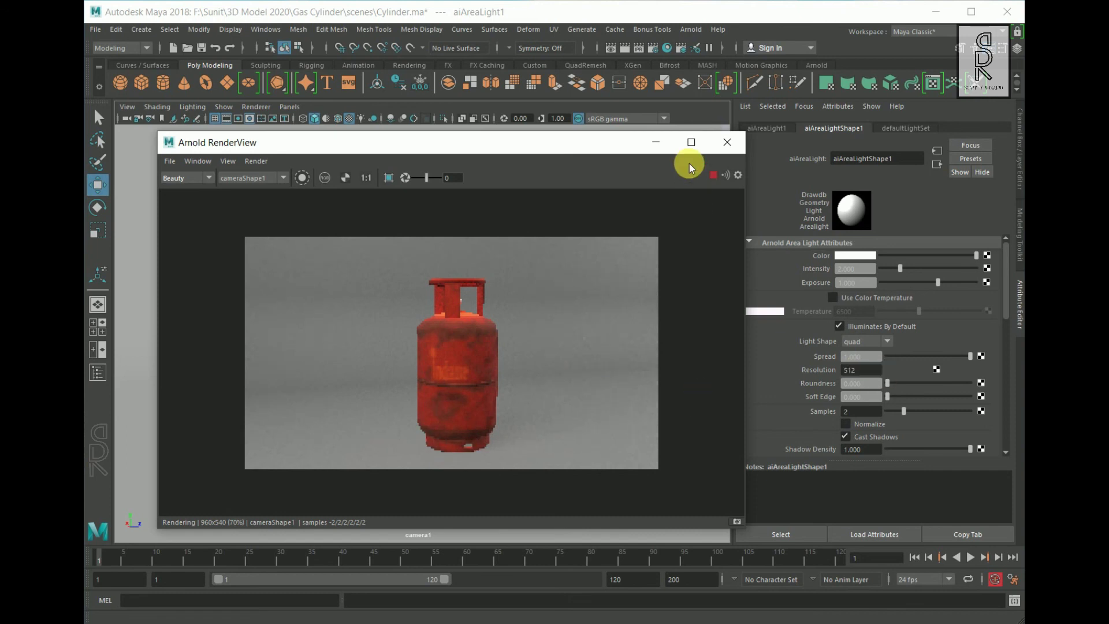
Turn Cast Shadows back on for the overhead area light and return to the full camera view
left_click(655, 142)
key("space")
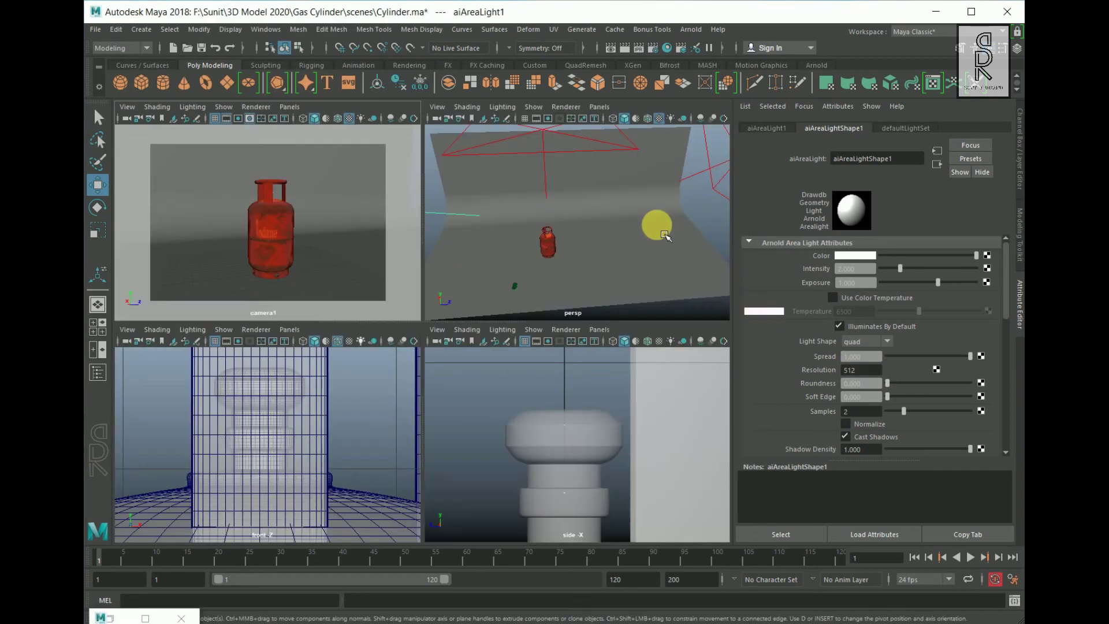
left_click(587, 161)
left_click(879, 438)
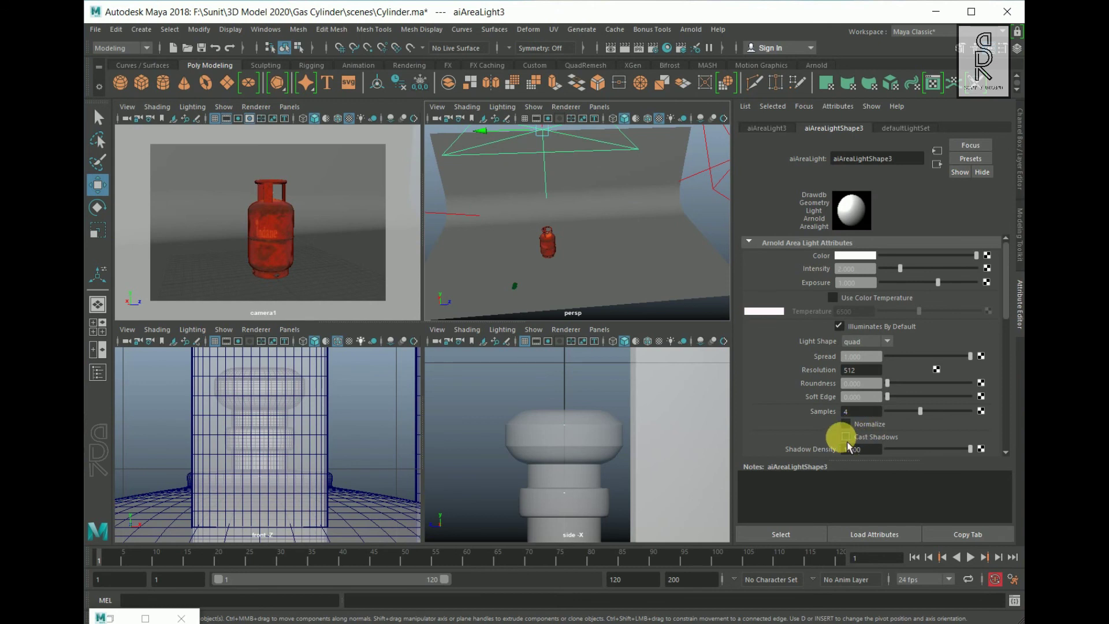
key("space")
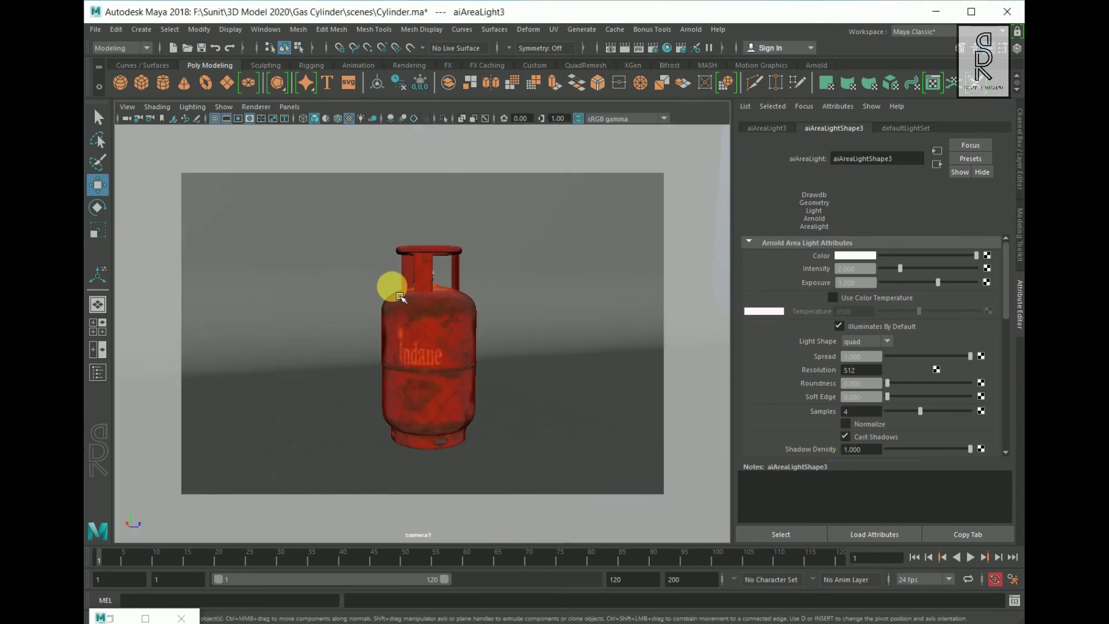
Check the updated camera render in Arnold RenderView, try to save, and close the render window
left_click(110, 616)
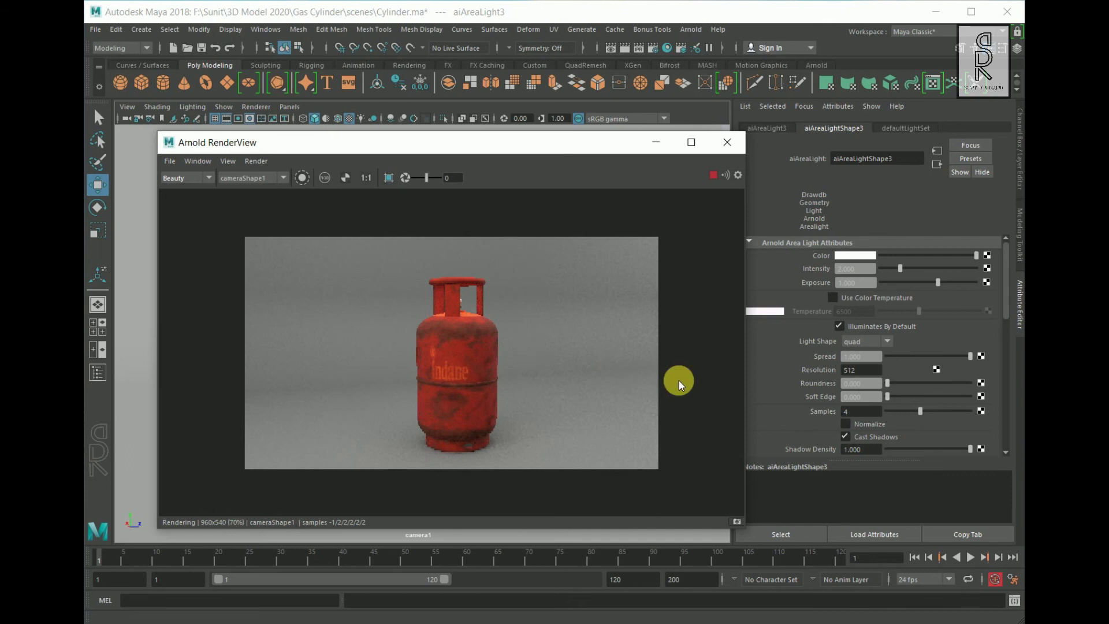
key("ctrl+s")
left_click(727, 142)
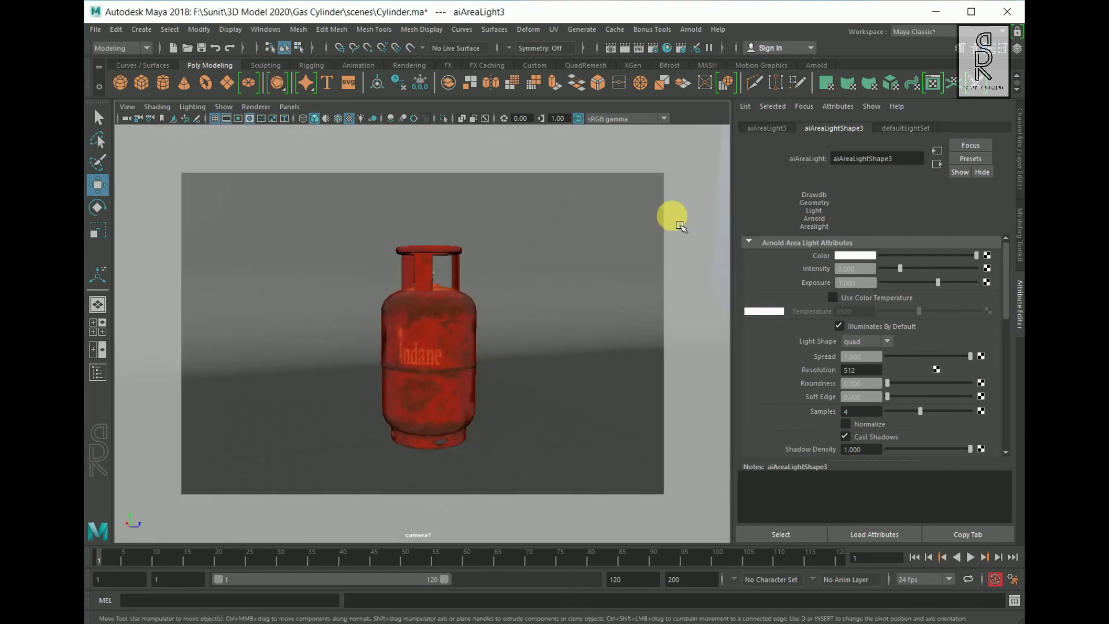
Set the image size preset to HD_1080 in the render settings and close them
left_click(677, 166)
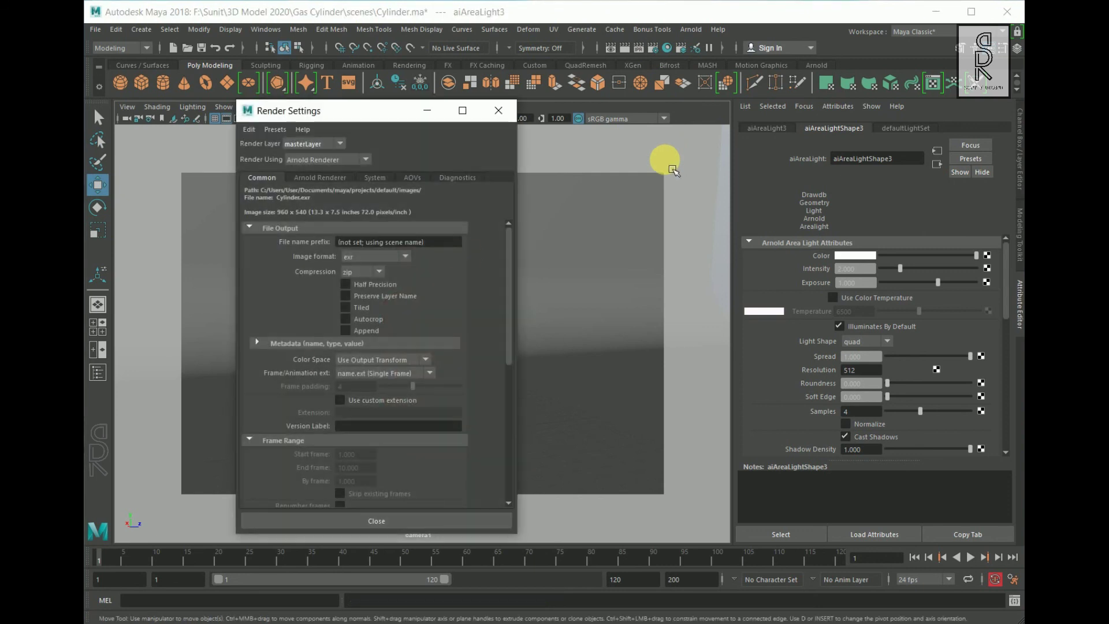
scroll(365, 270, "down", 5)
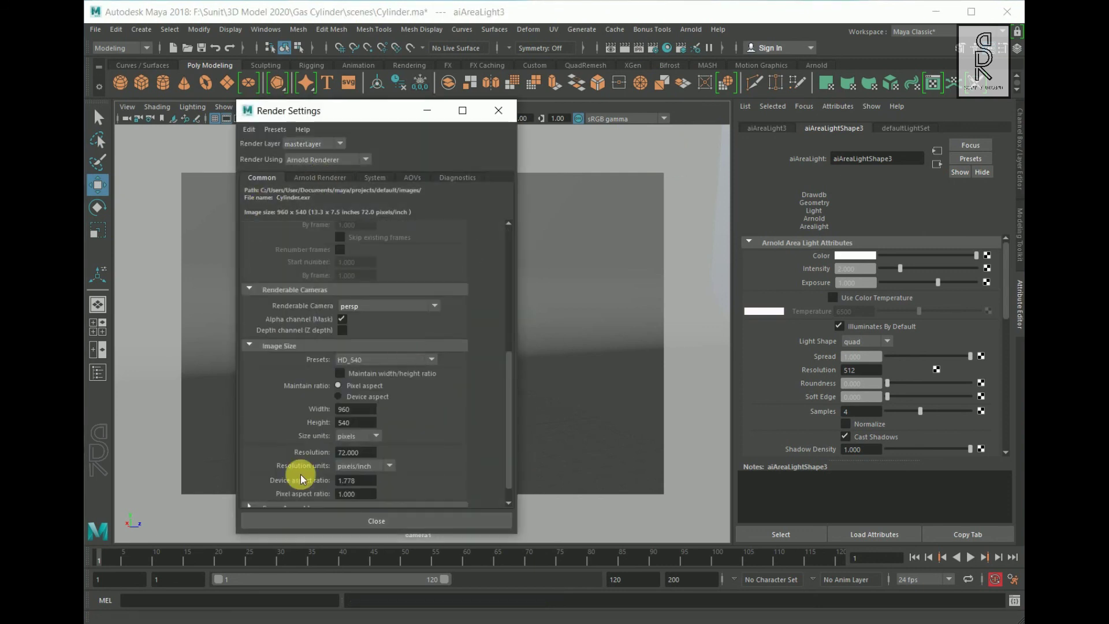
left_click(393, 360)
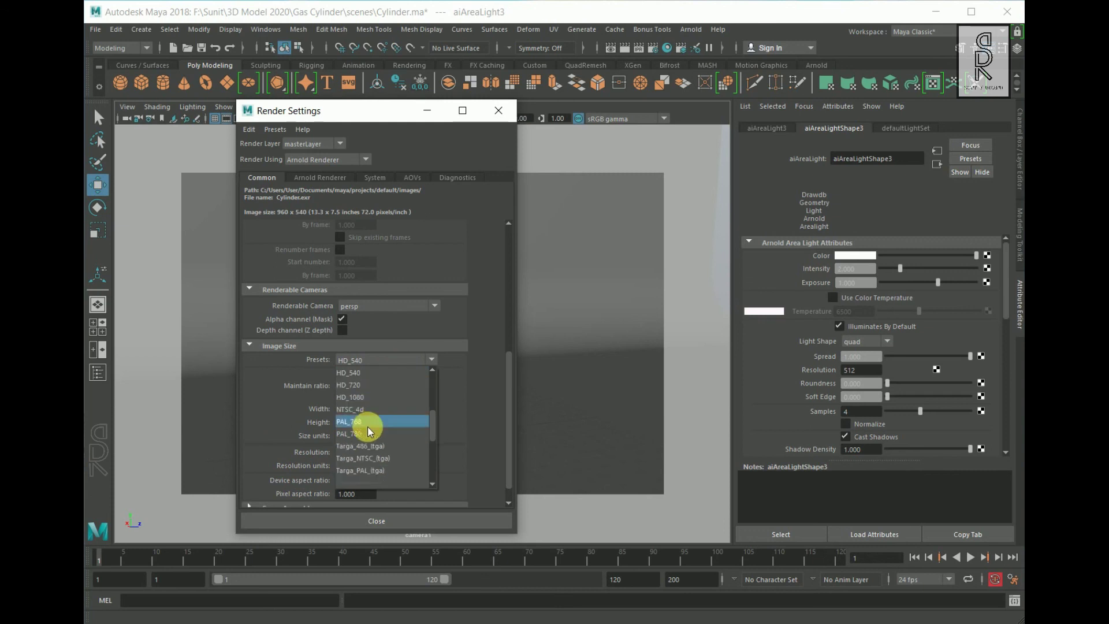
left_click(376, 397)
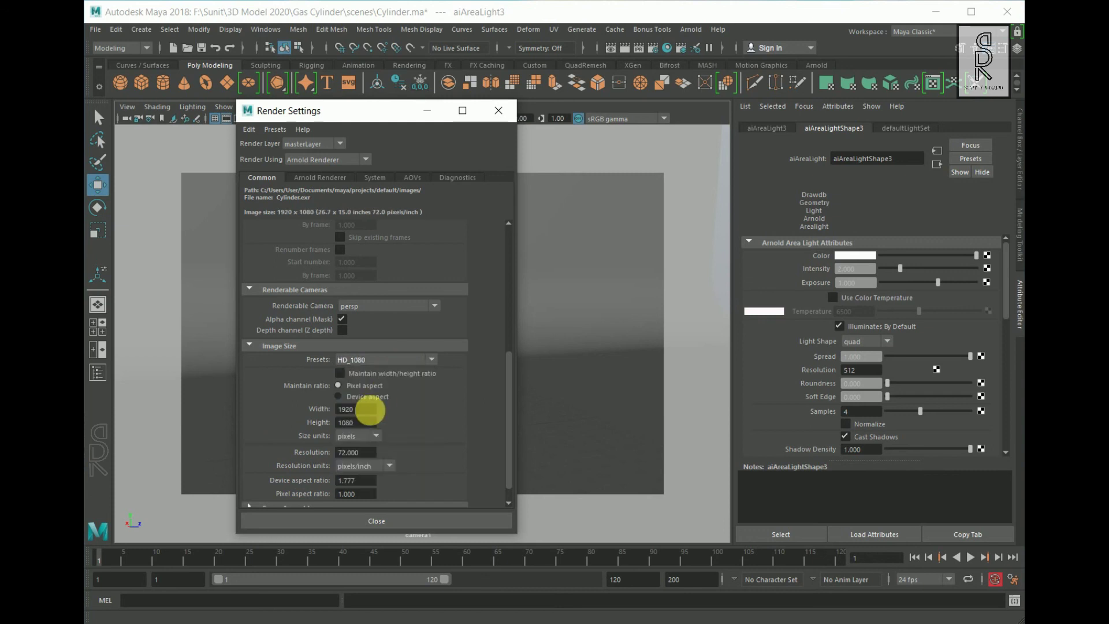
left_click(407, 520)
Render the camera view again with Arnold at 1920 x 1080 and check the whole cylinder
left_click(690, 29)
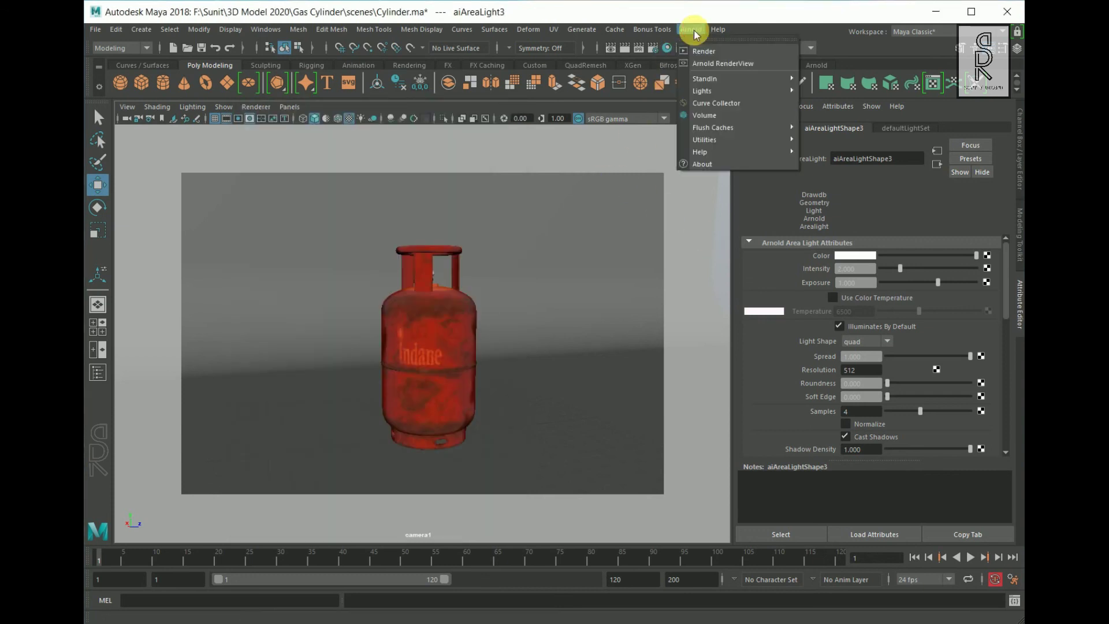
left_click(714, 53)
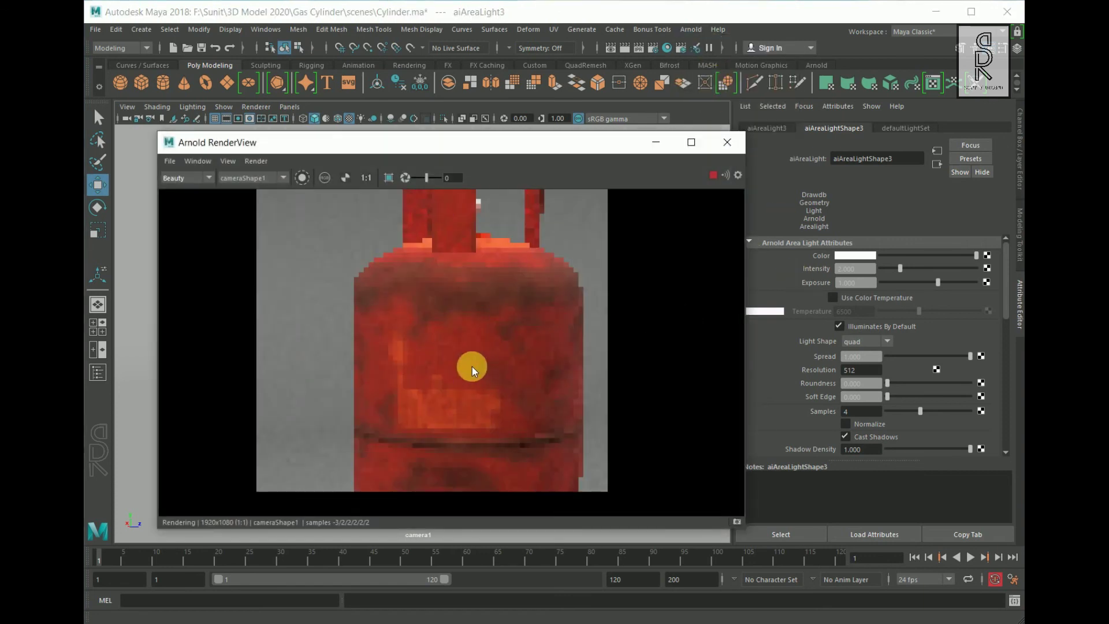
scroll(472, 366, "down", 4)
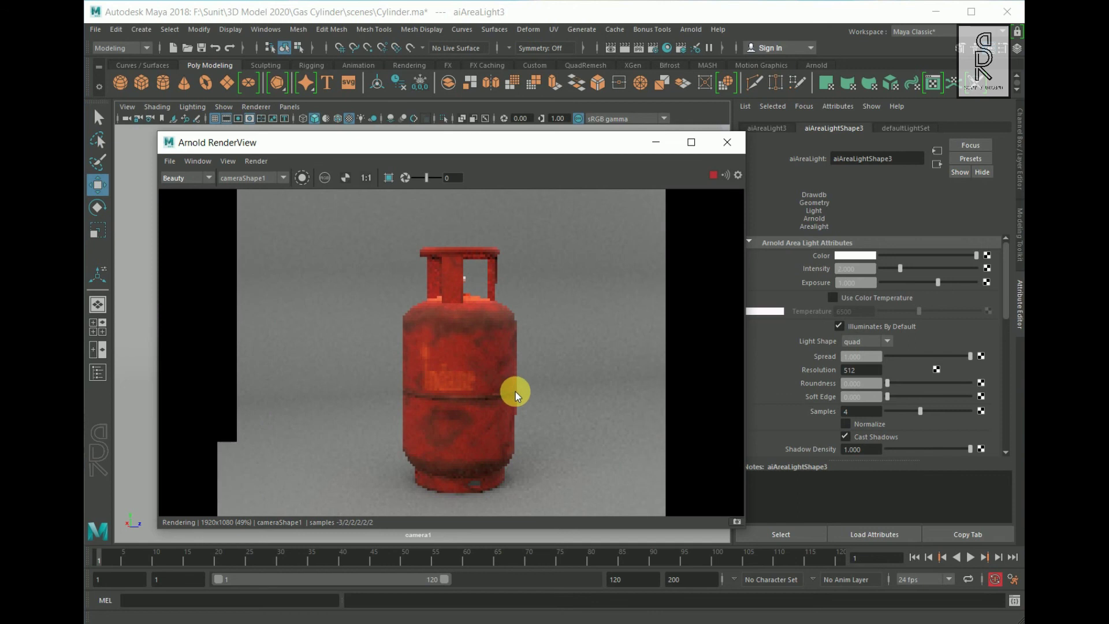
scroll(519, 392, "down", 2)
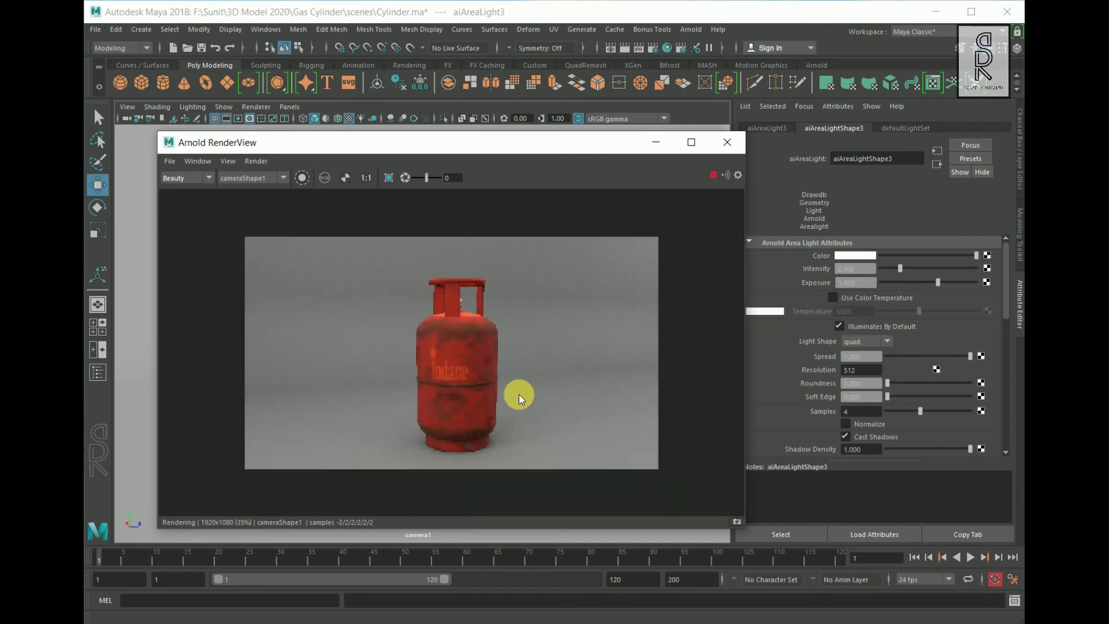